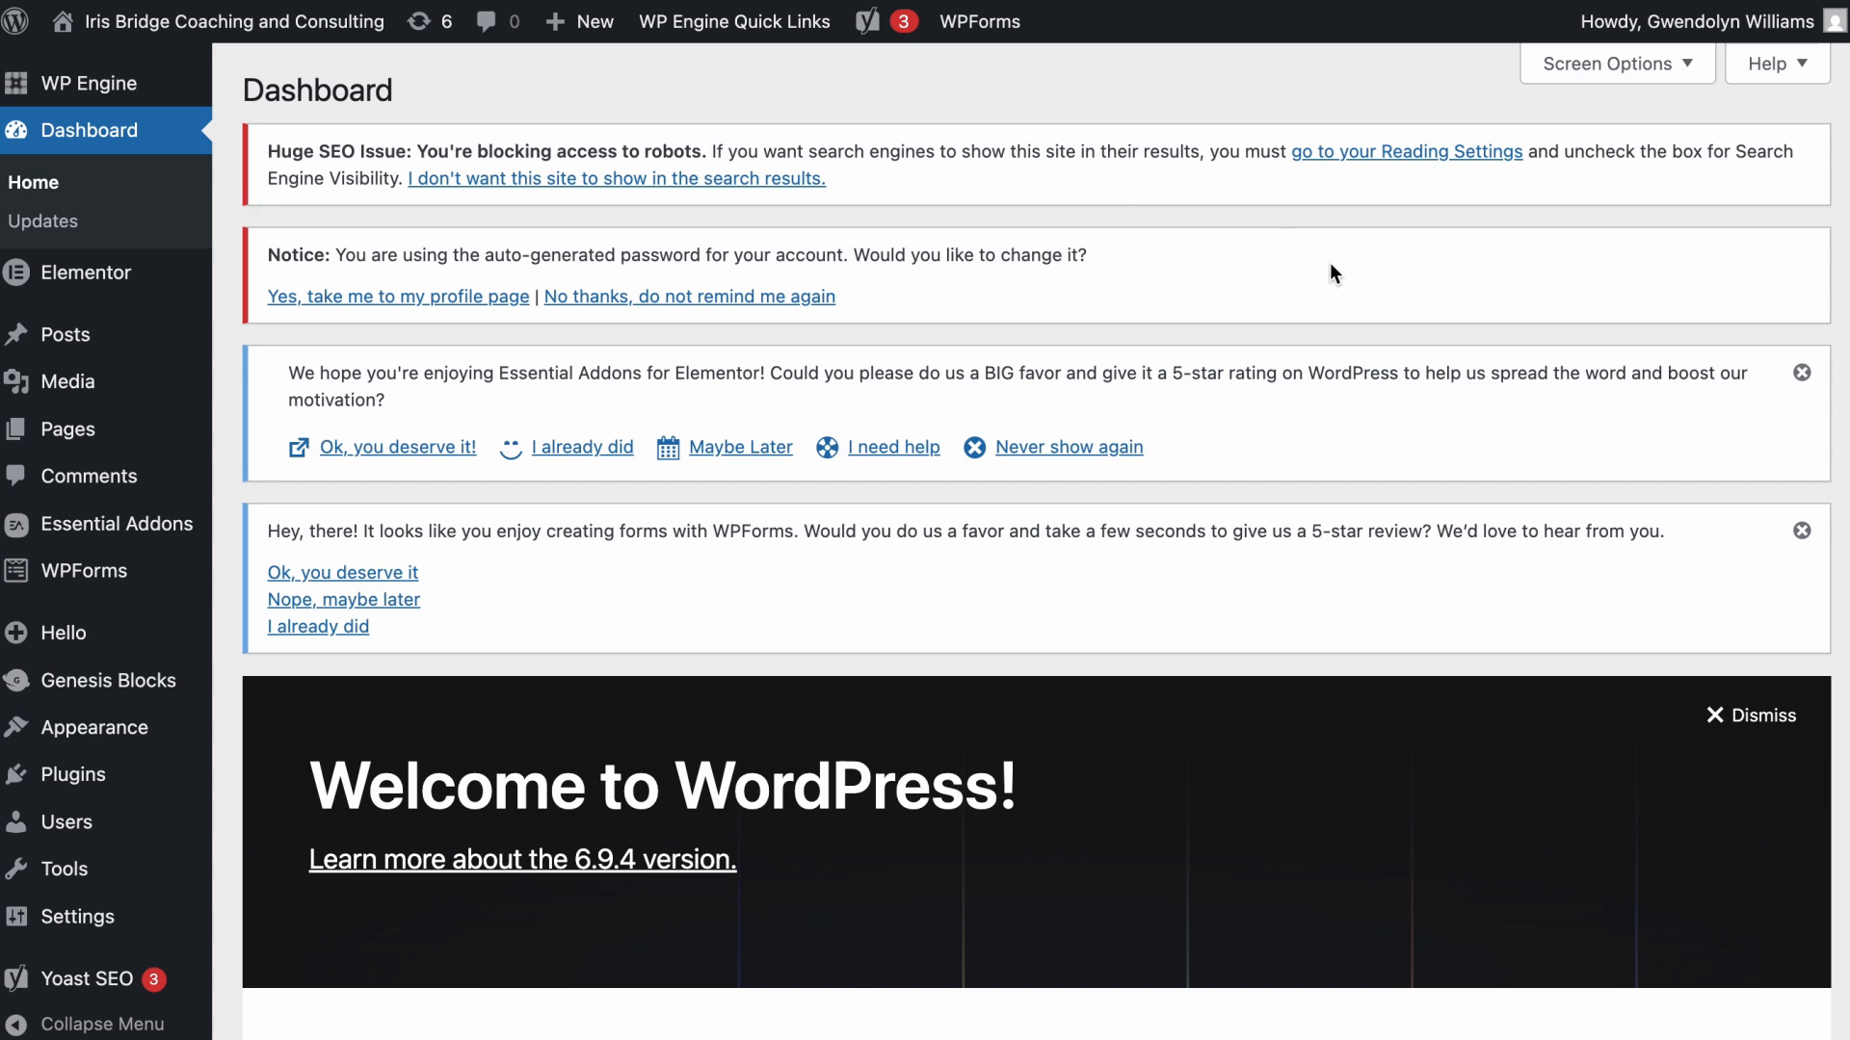
Step: Open the site's list of blog posts and start a new post
mouse_move(128, 390)
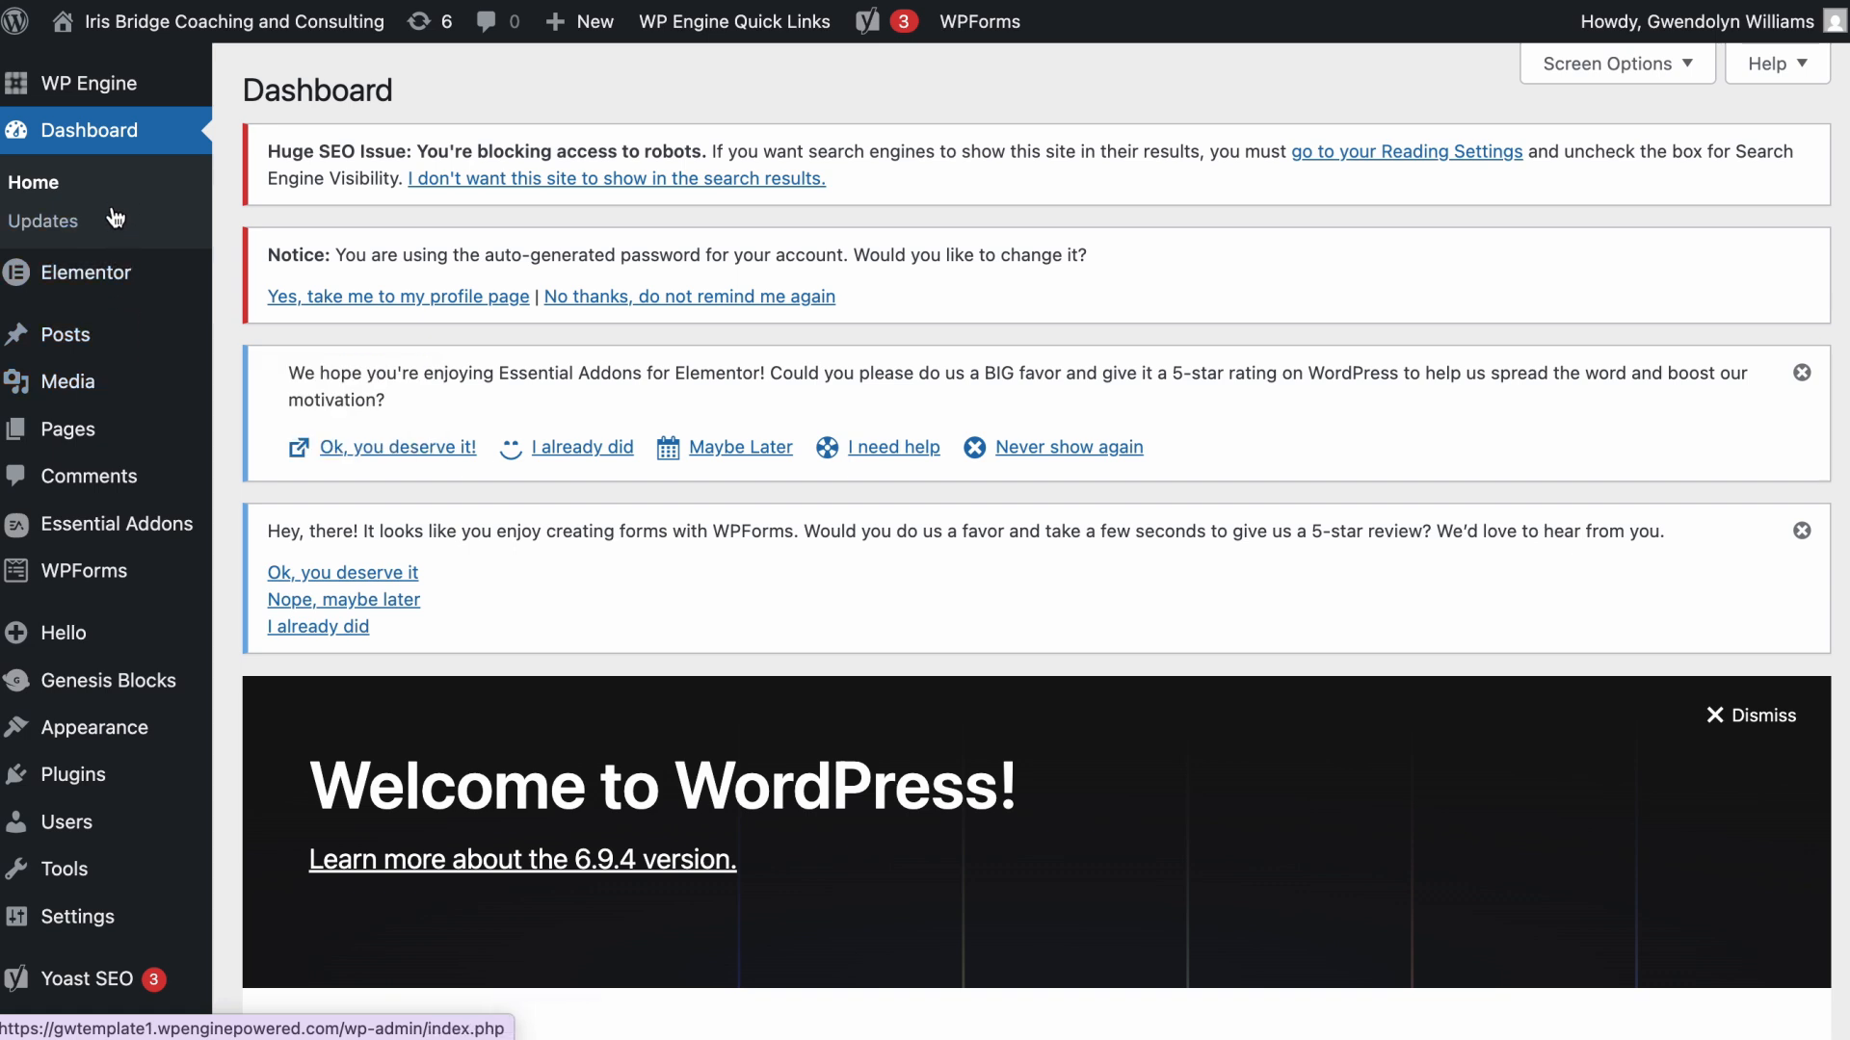
mouse_move(93, 358)
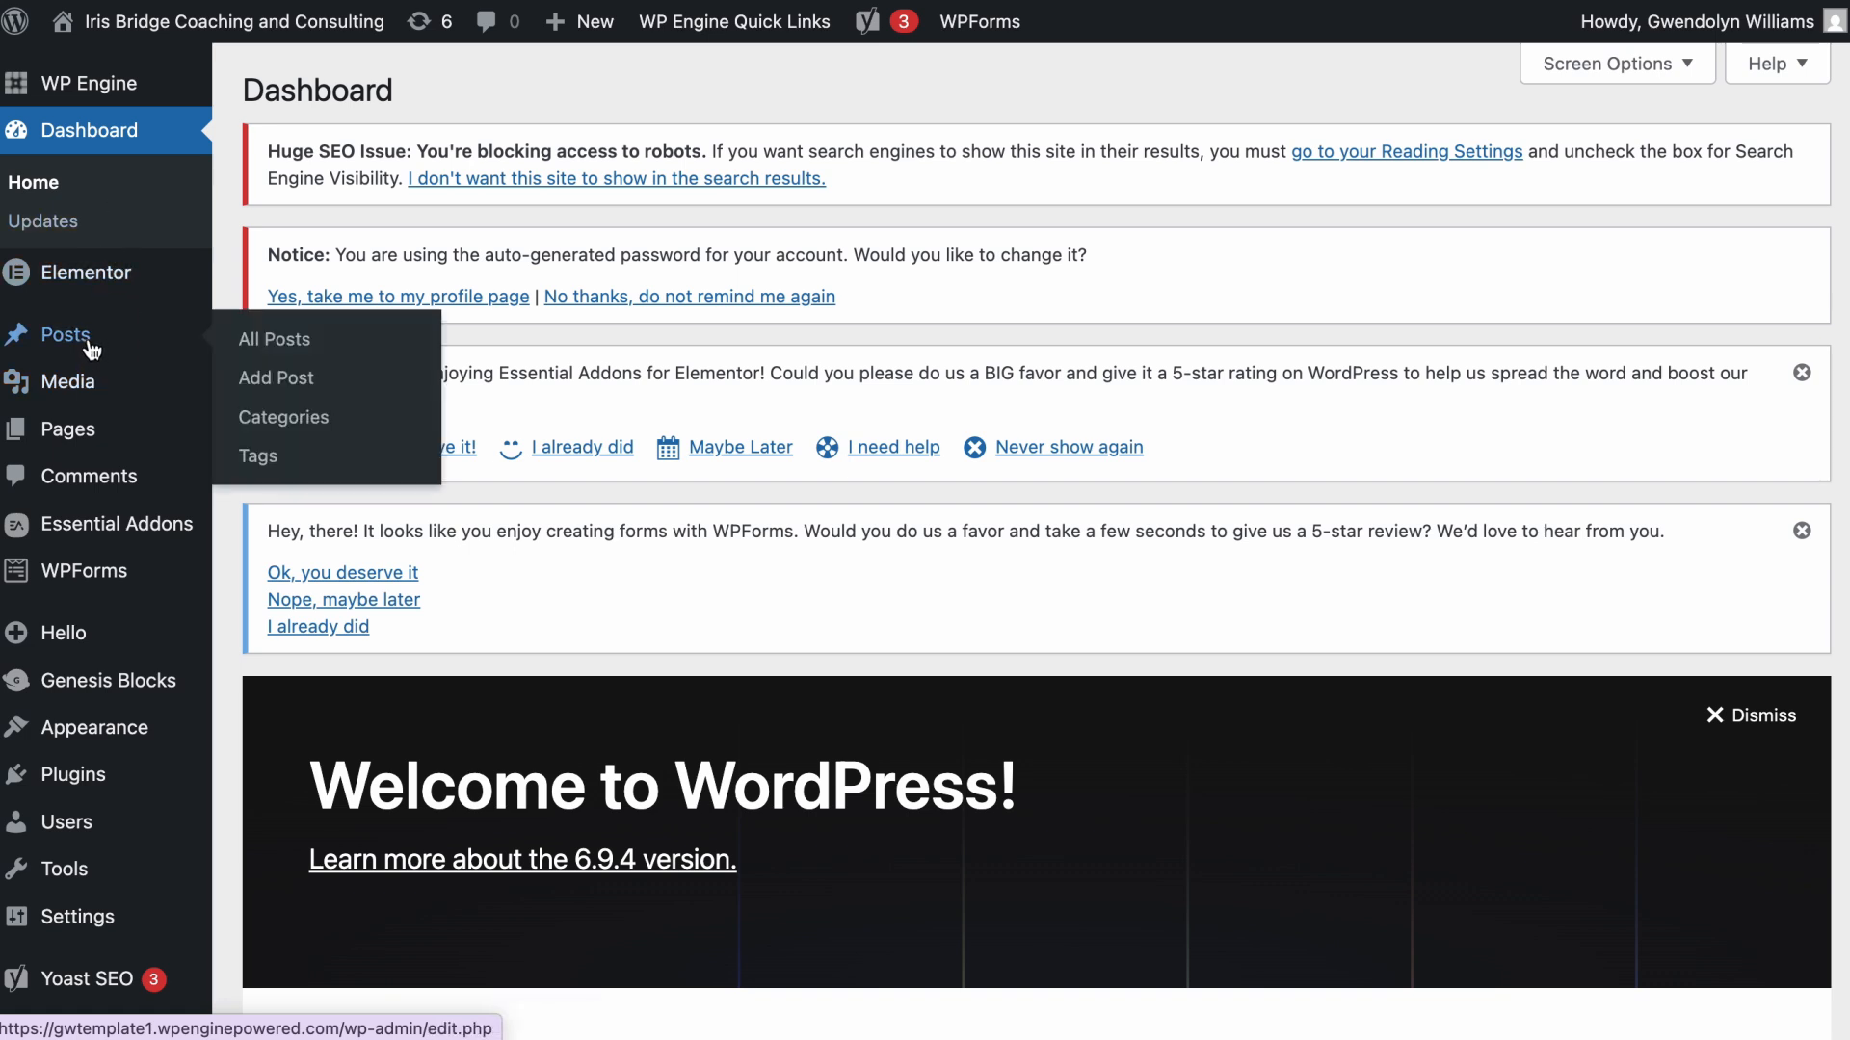
left_click(91, 345)
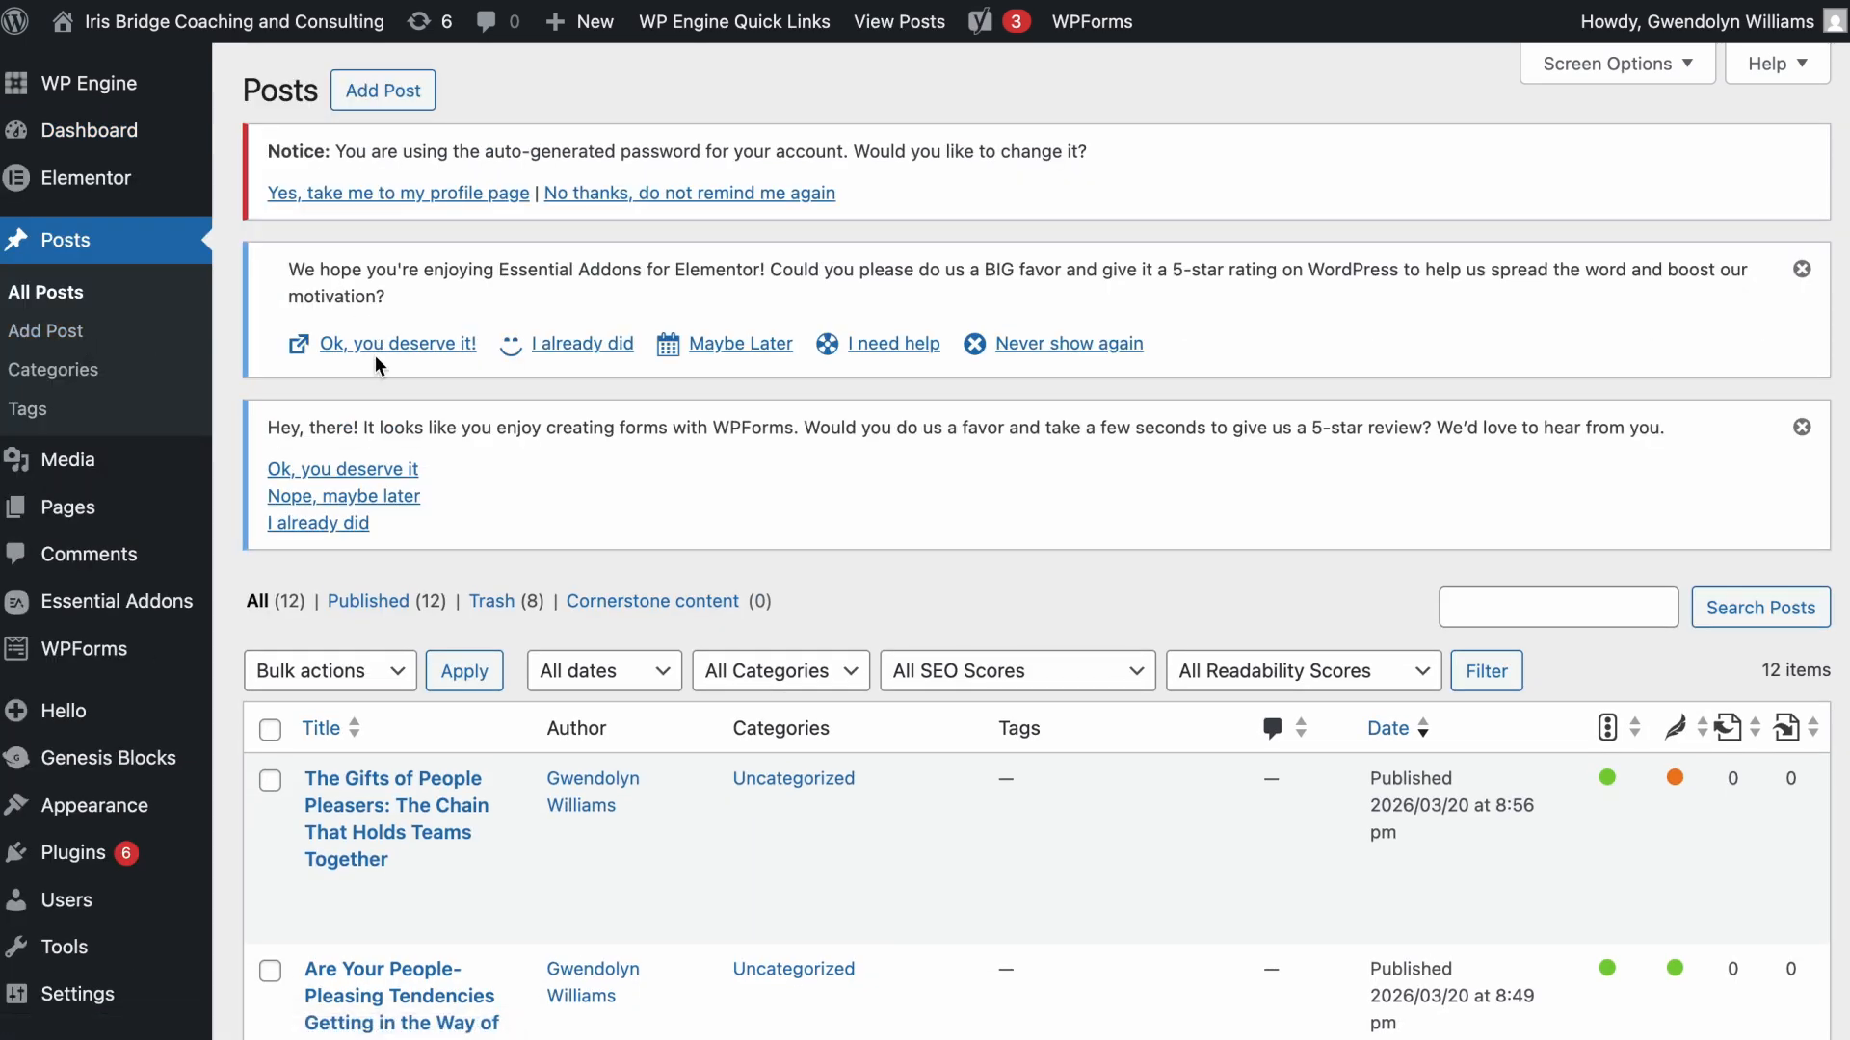
scroll(397, 521, "down", 5)
scroll(400, 528, "down", 7)
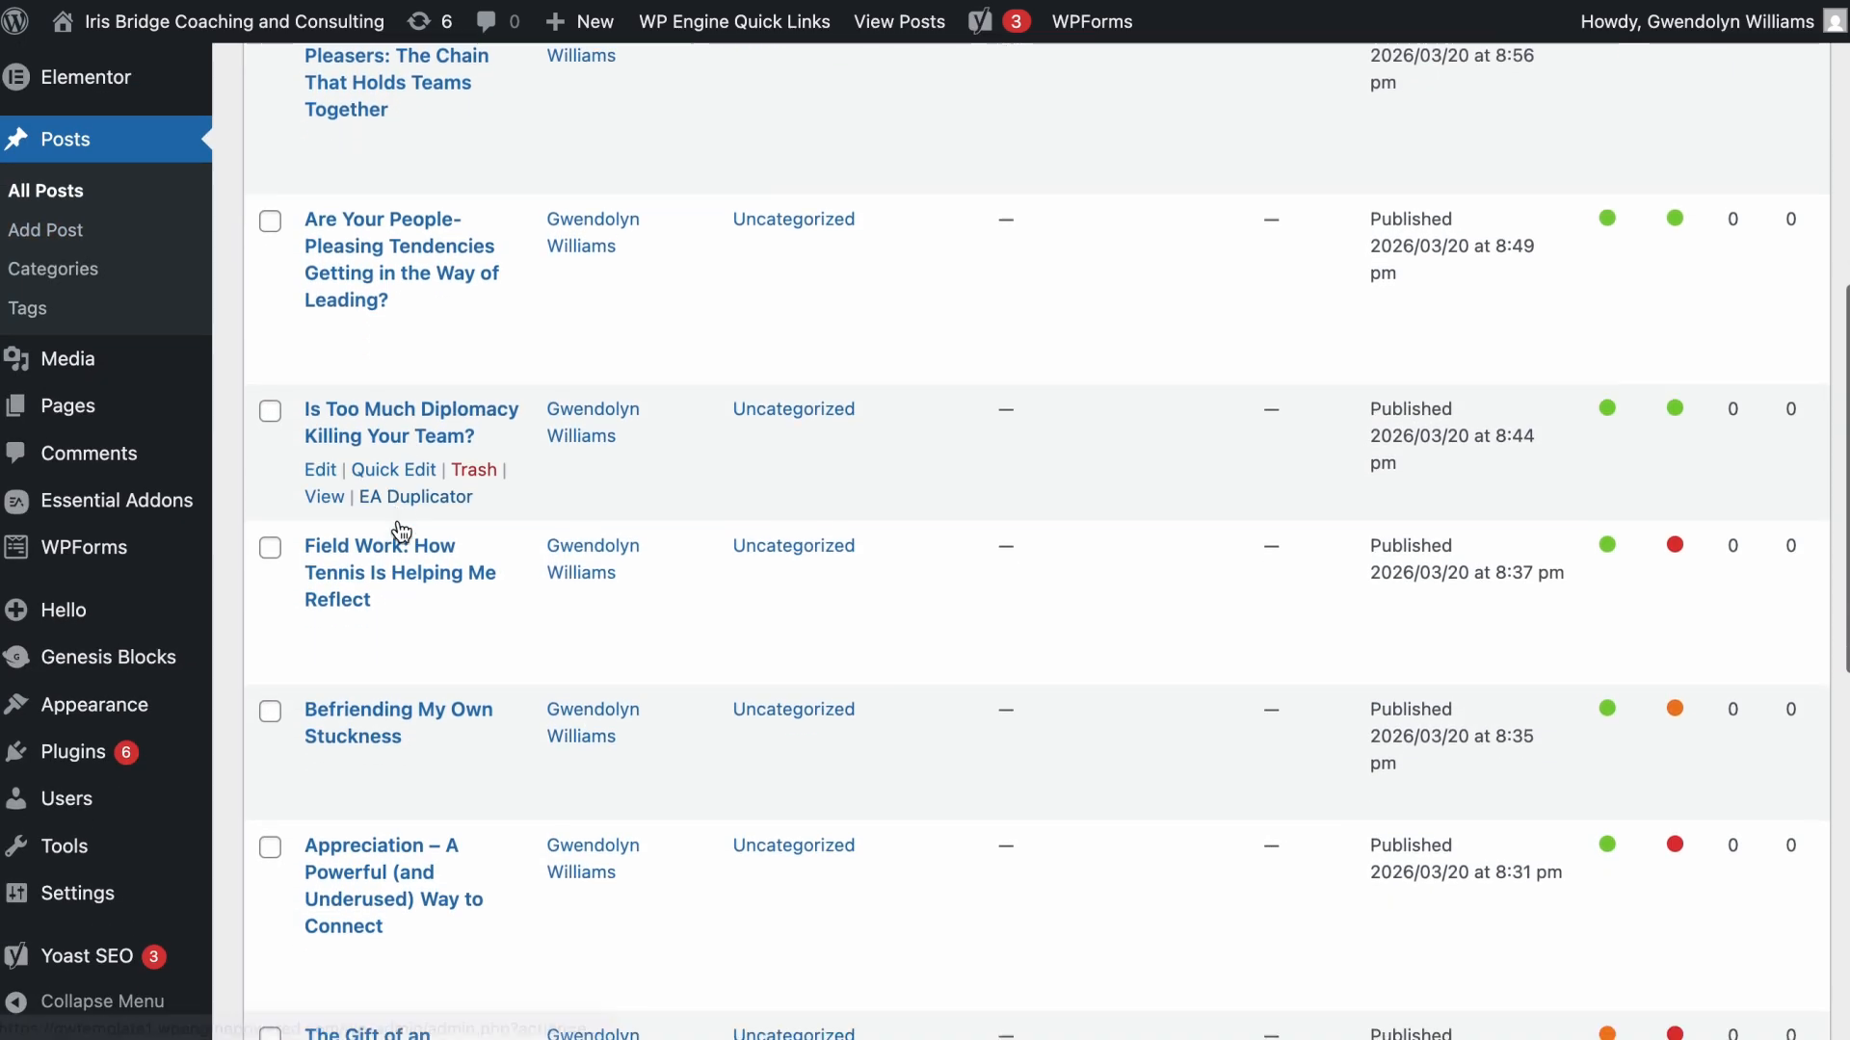
scroll(400, 529, "up", 12)
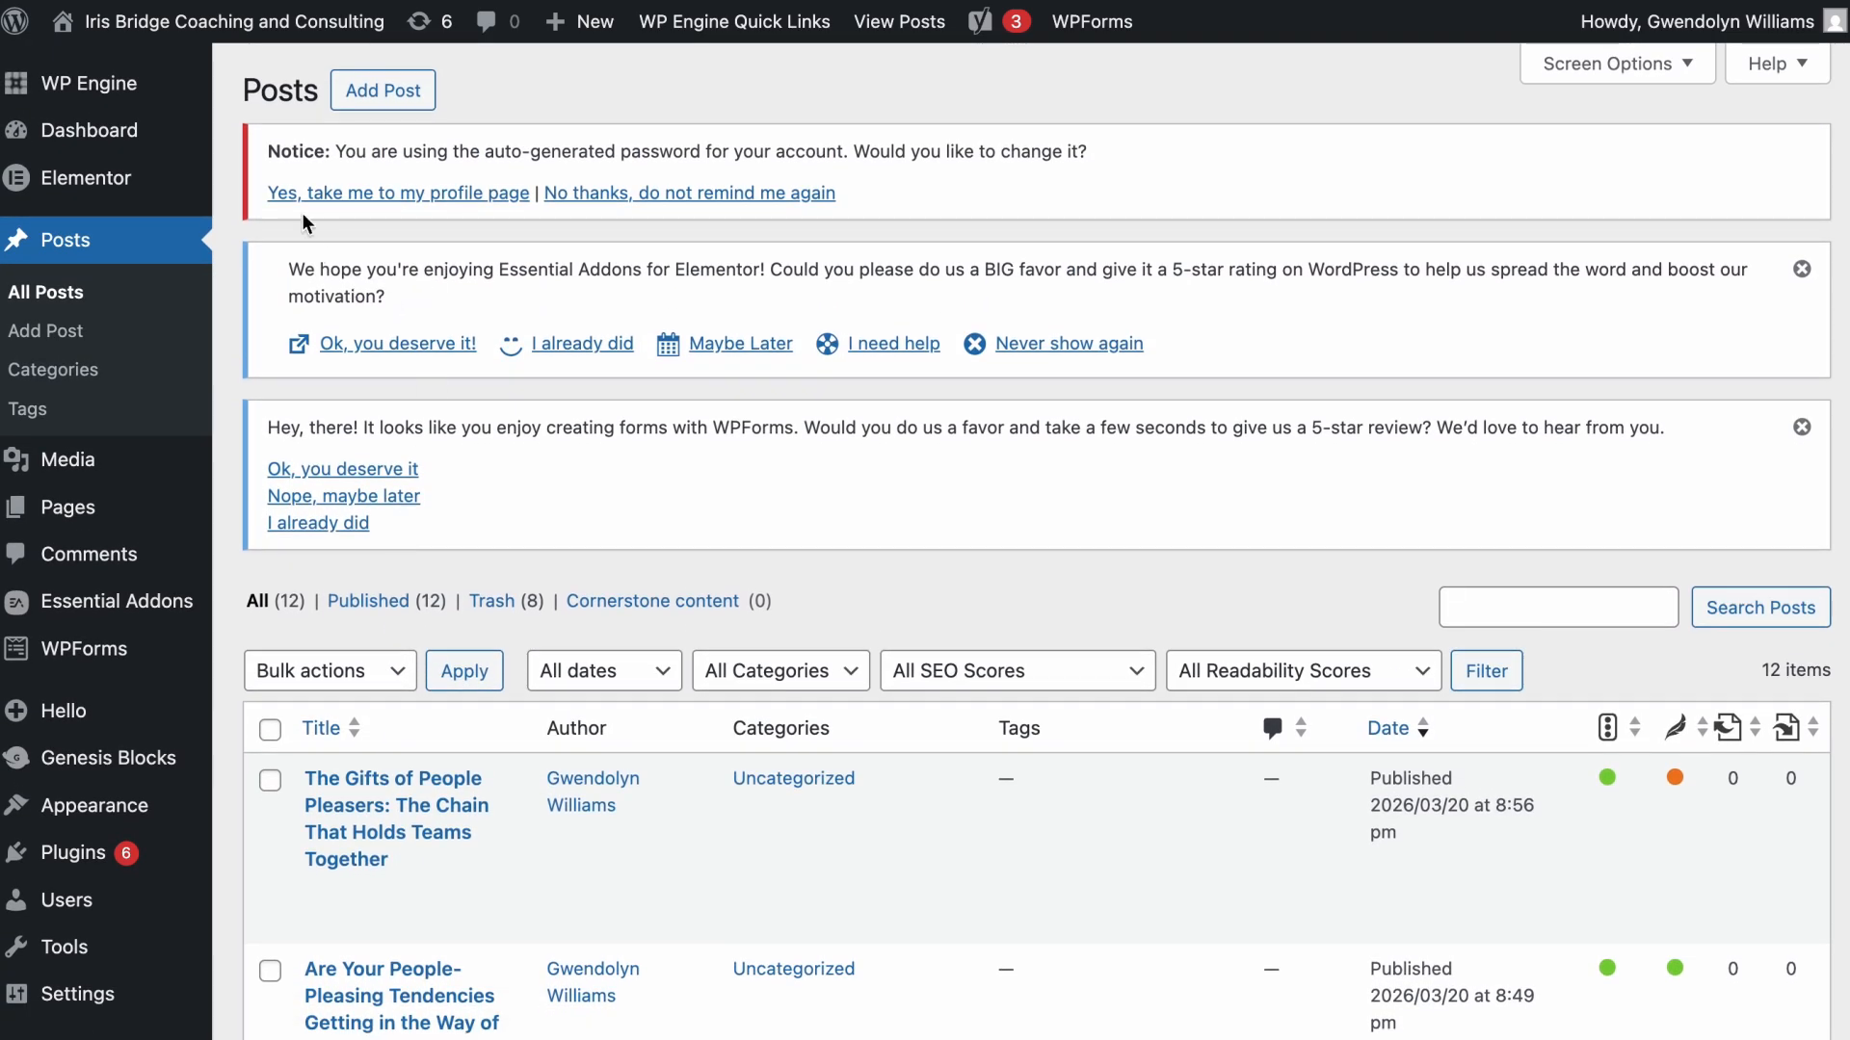
left_click(381, 96)
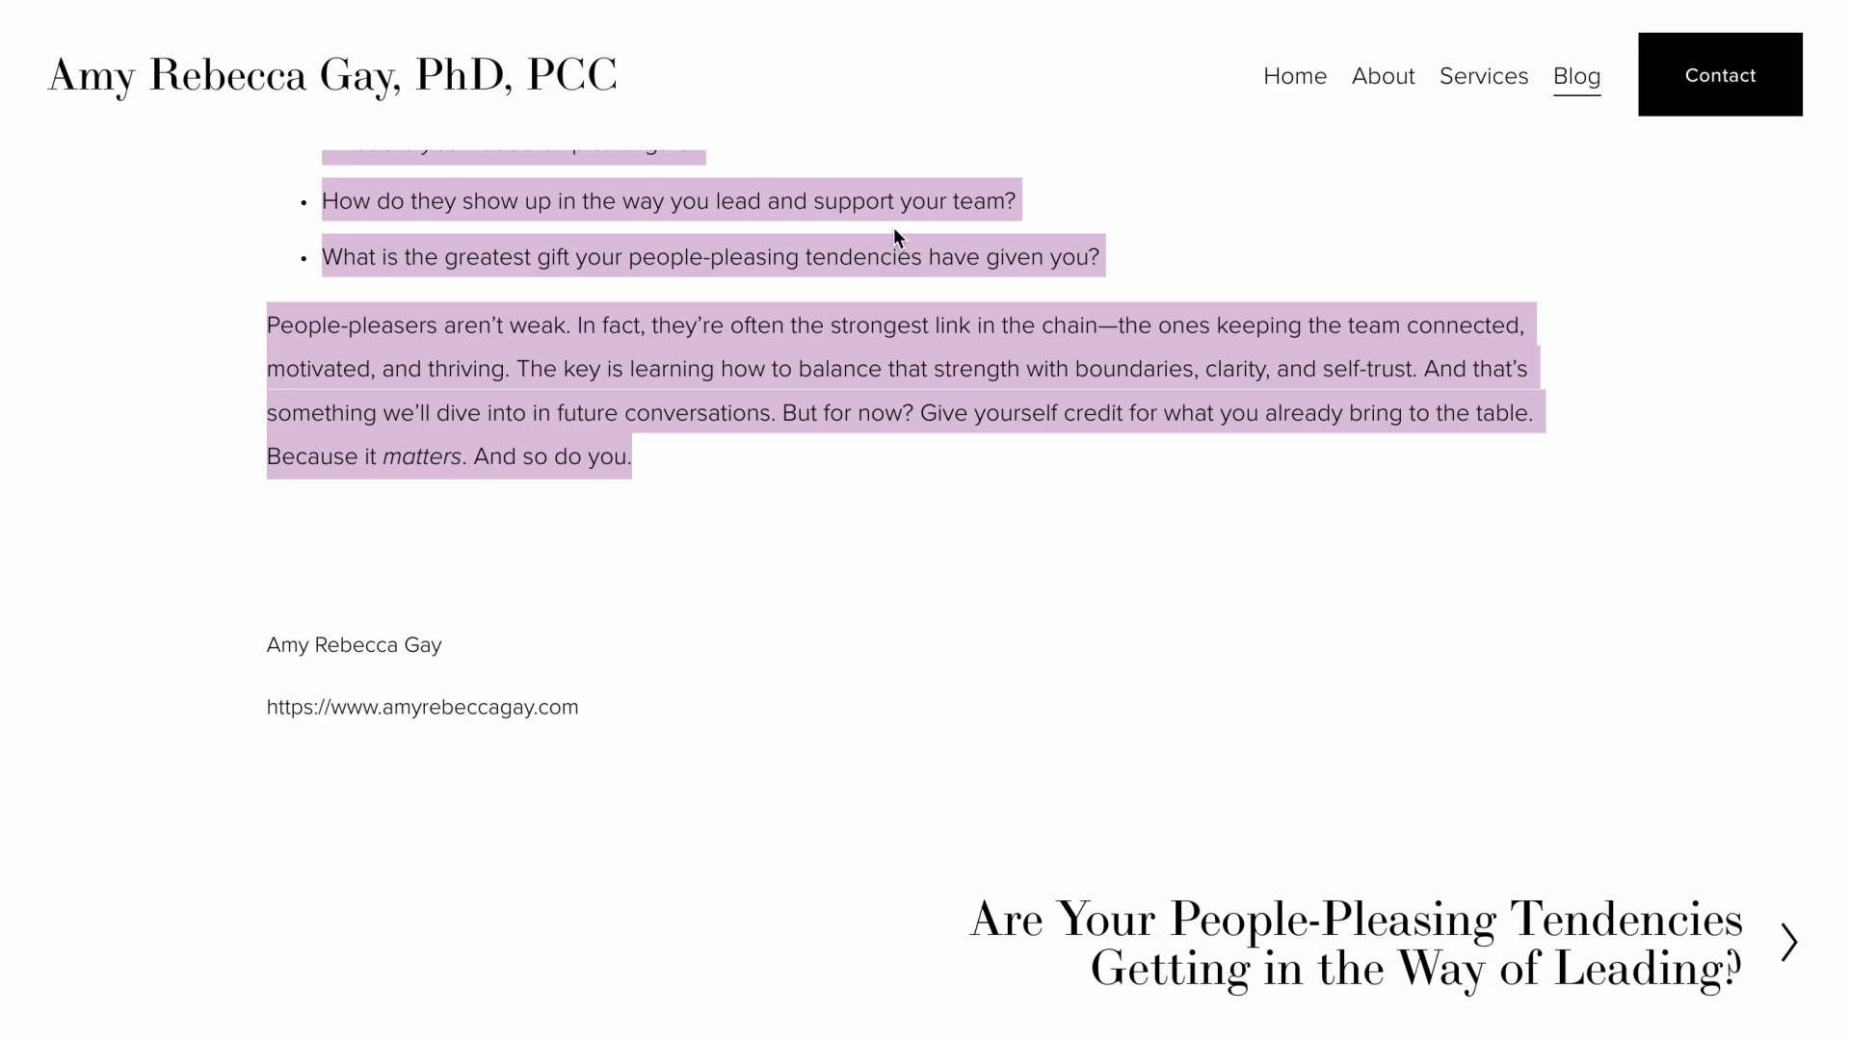
Step: Paste the article text copied from the source blog page into the body of the new post
scroll(893, 228, "up", 1)
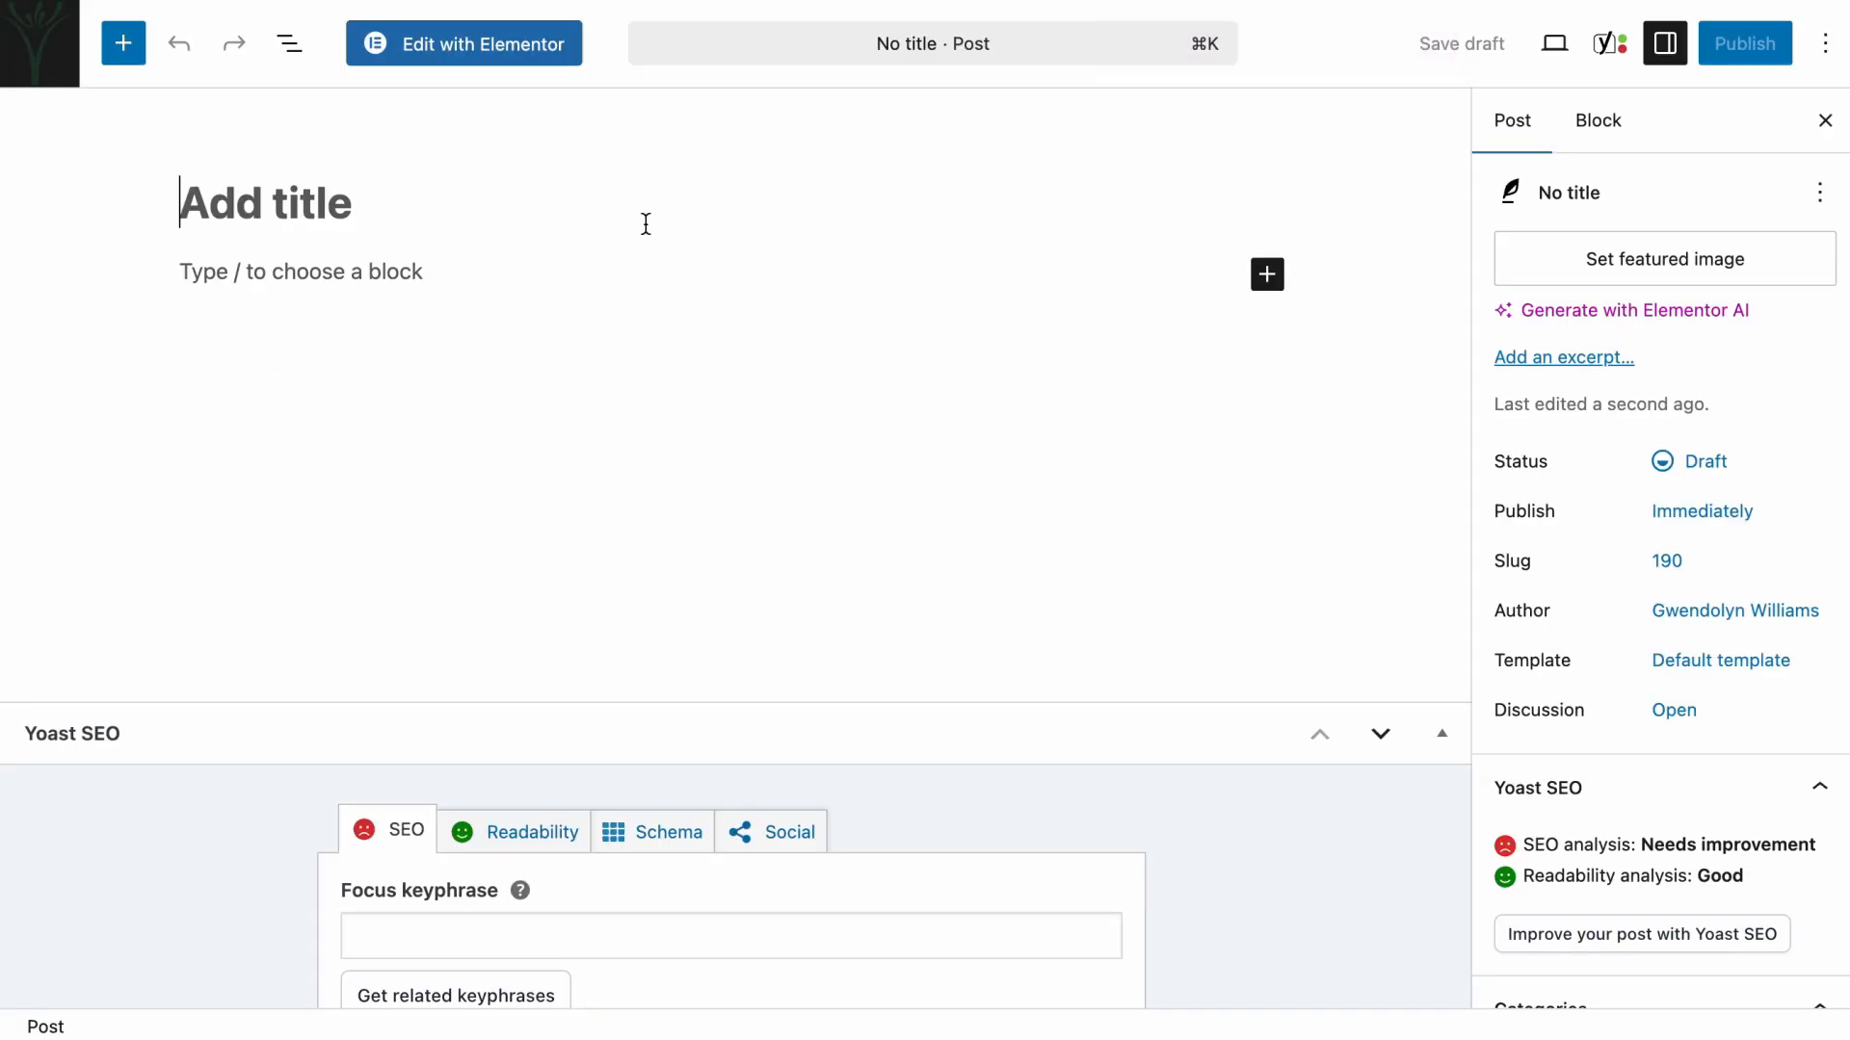
left_click(281, 278)
key("super+v")
Step: Copy the title "The Gifts of People Pleasers: The Chain That Holds Teams Together" from the source blog page into the post's title
scroll(794, 128, "up", 15)
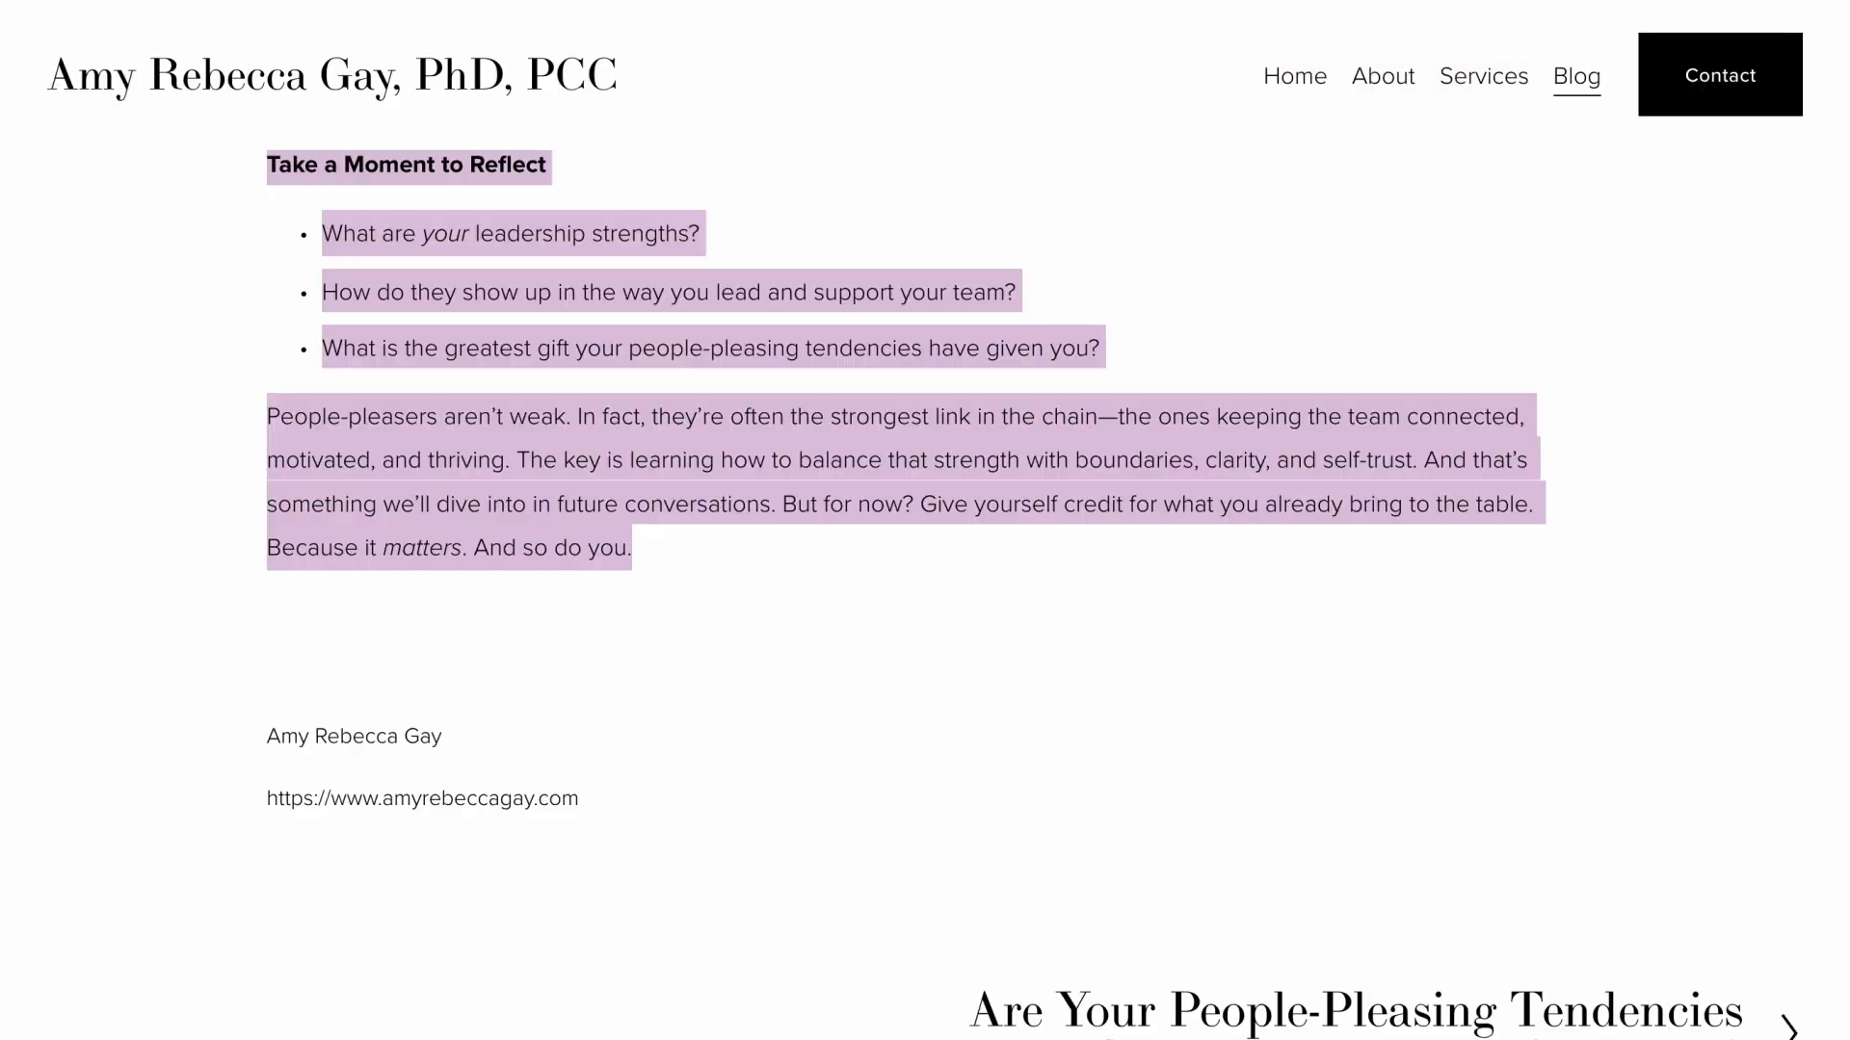
scroll(782, 248, "up", 3)
scroll(782, 248, "up", 10)
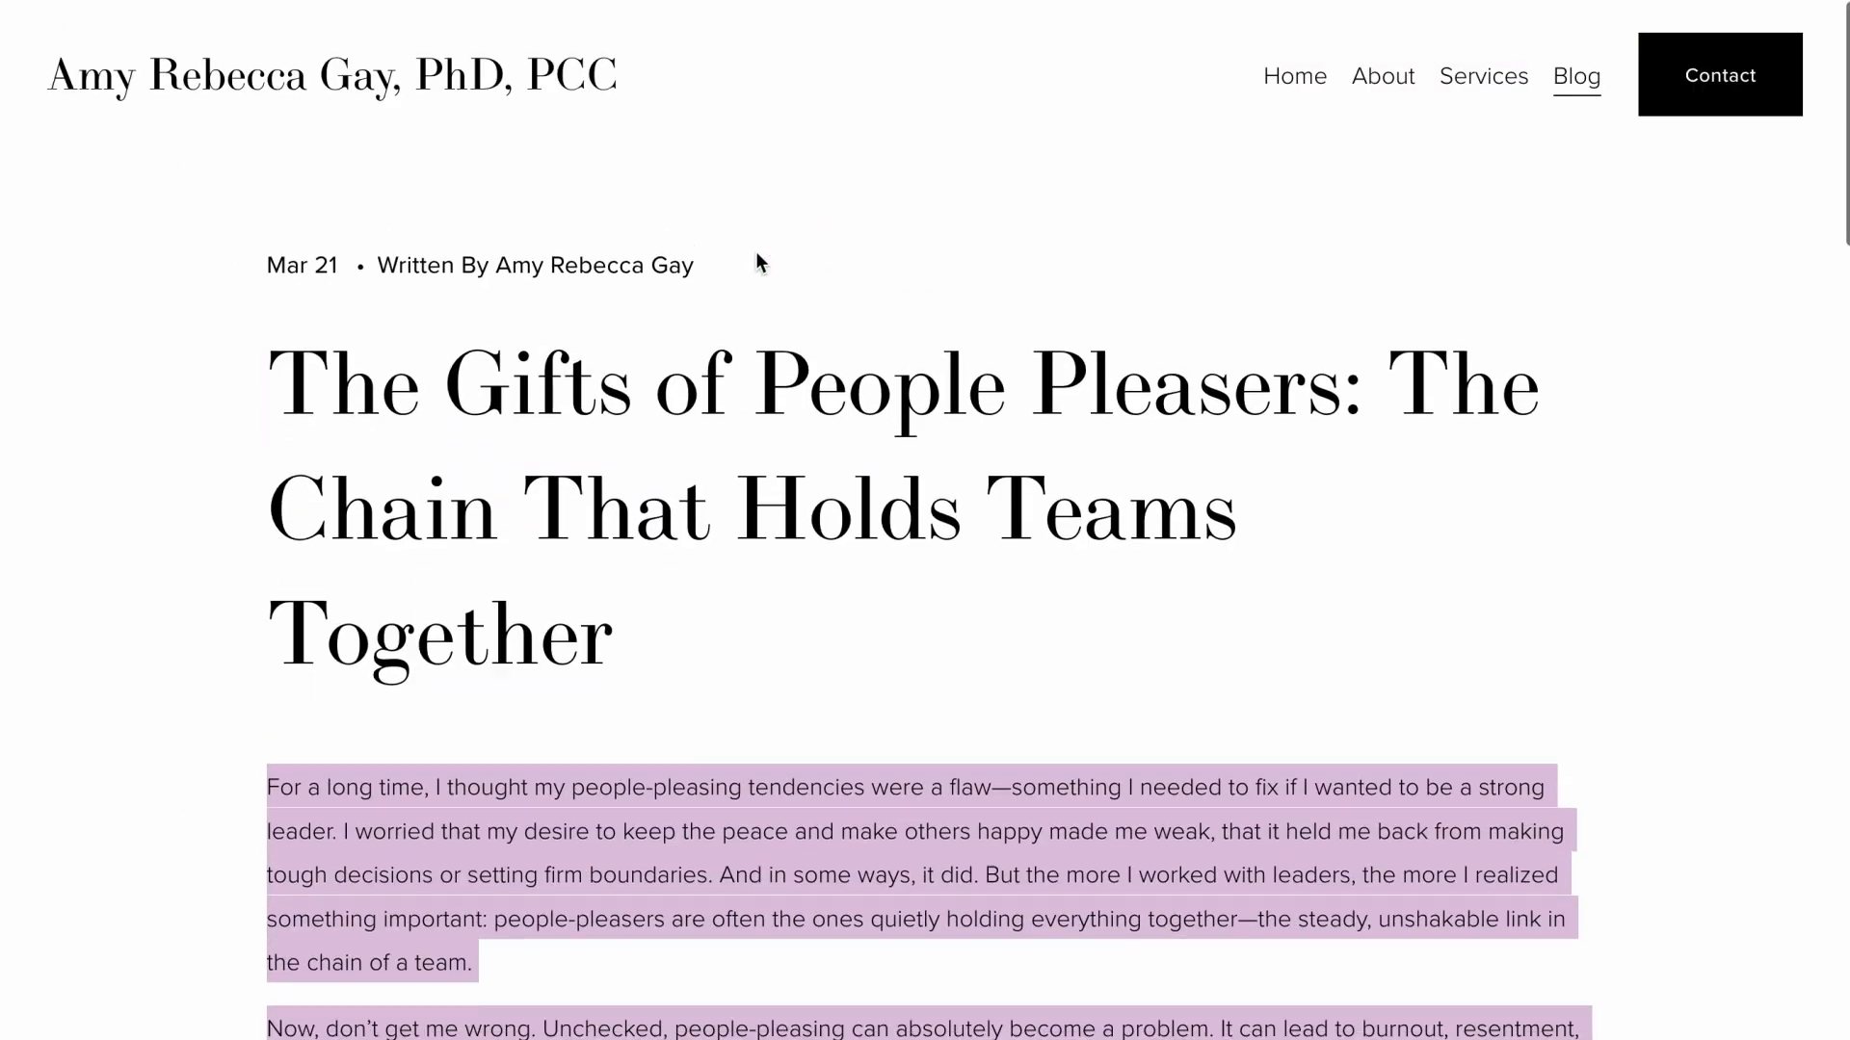
left_click_drag(276, 359, 612, 682)
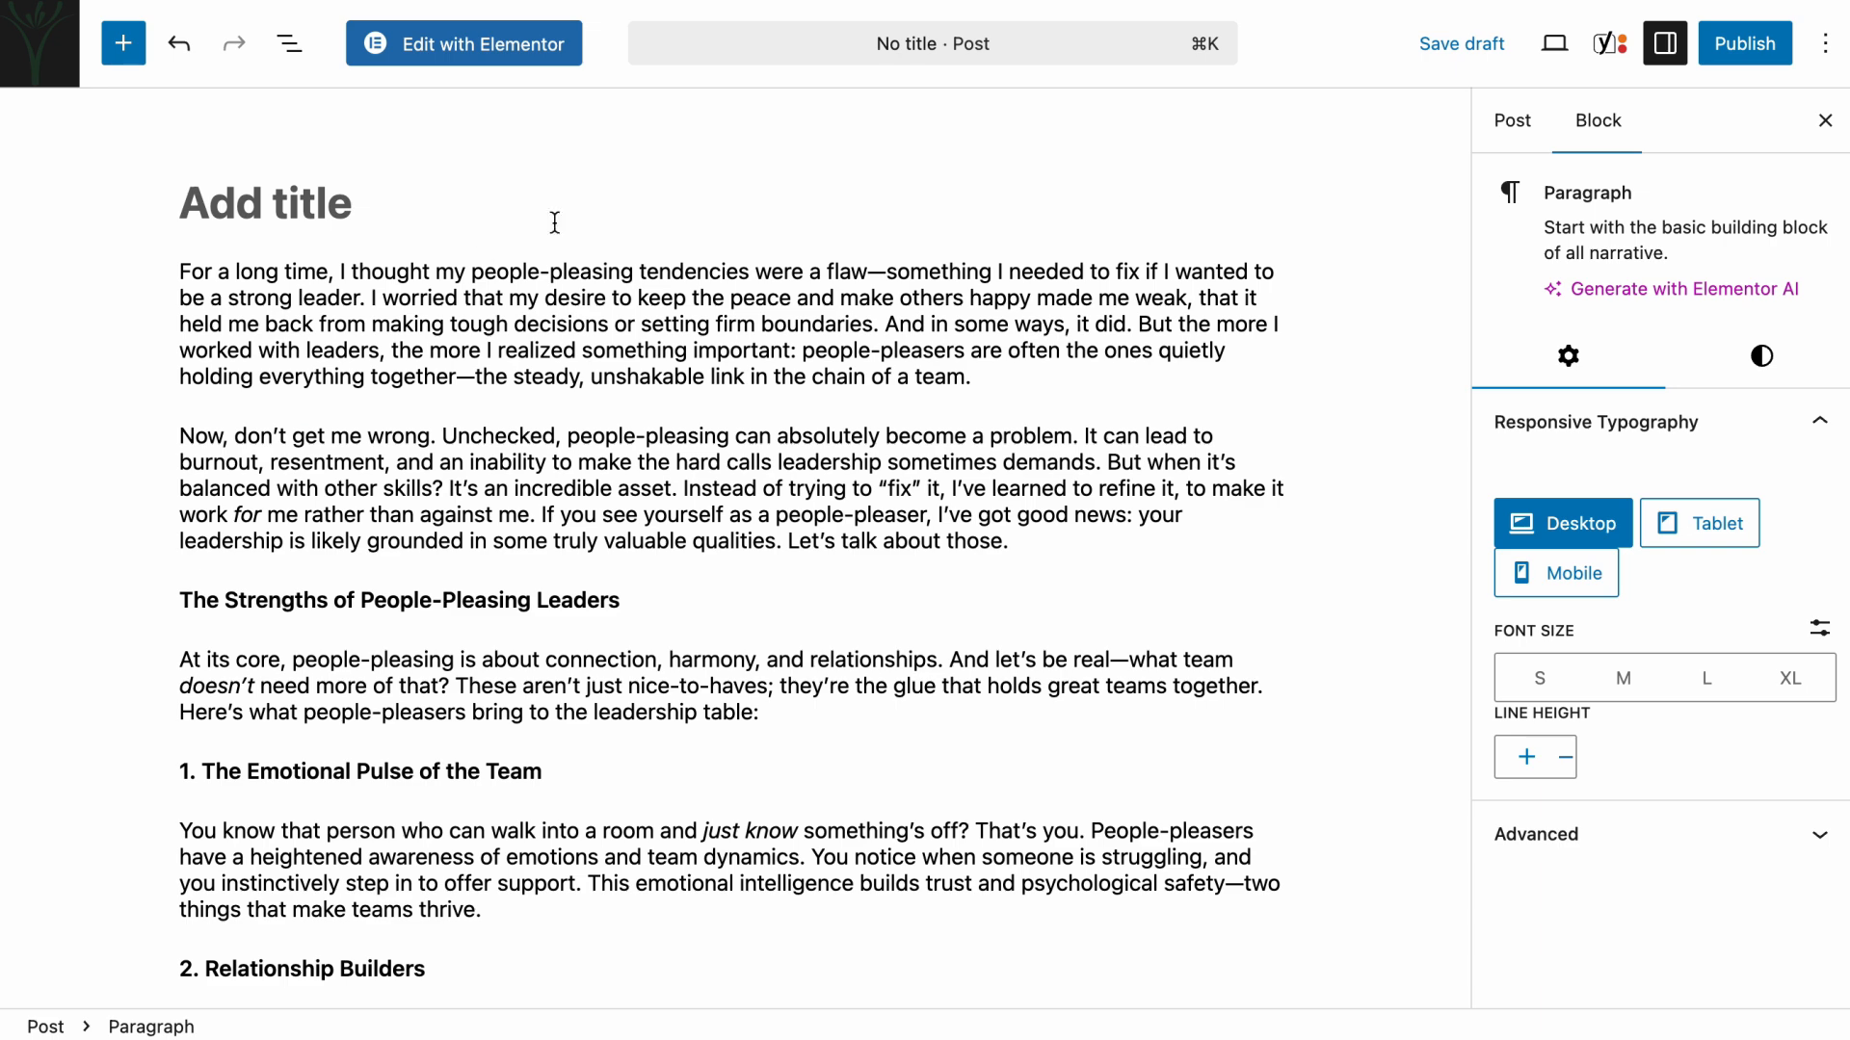
left_click(306, 201)
key("super+v")
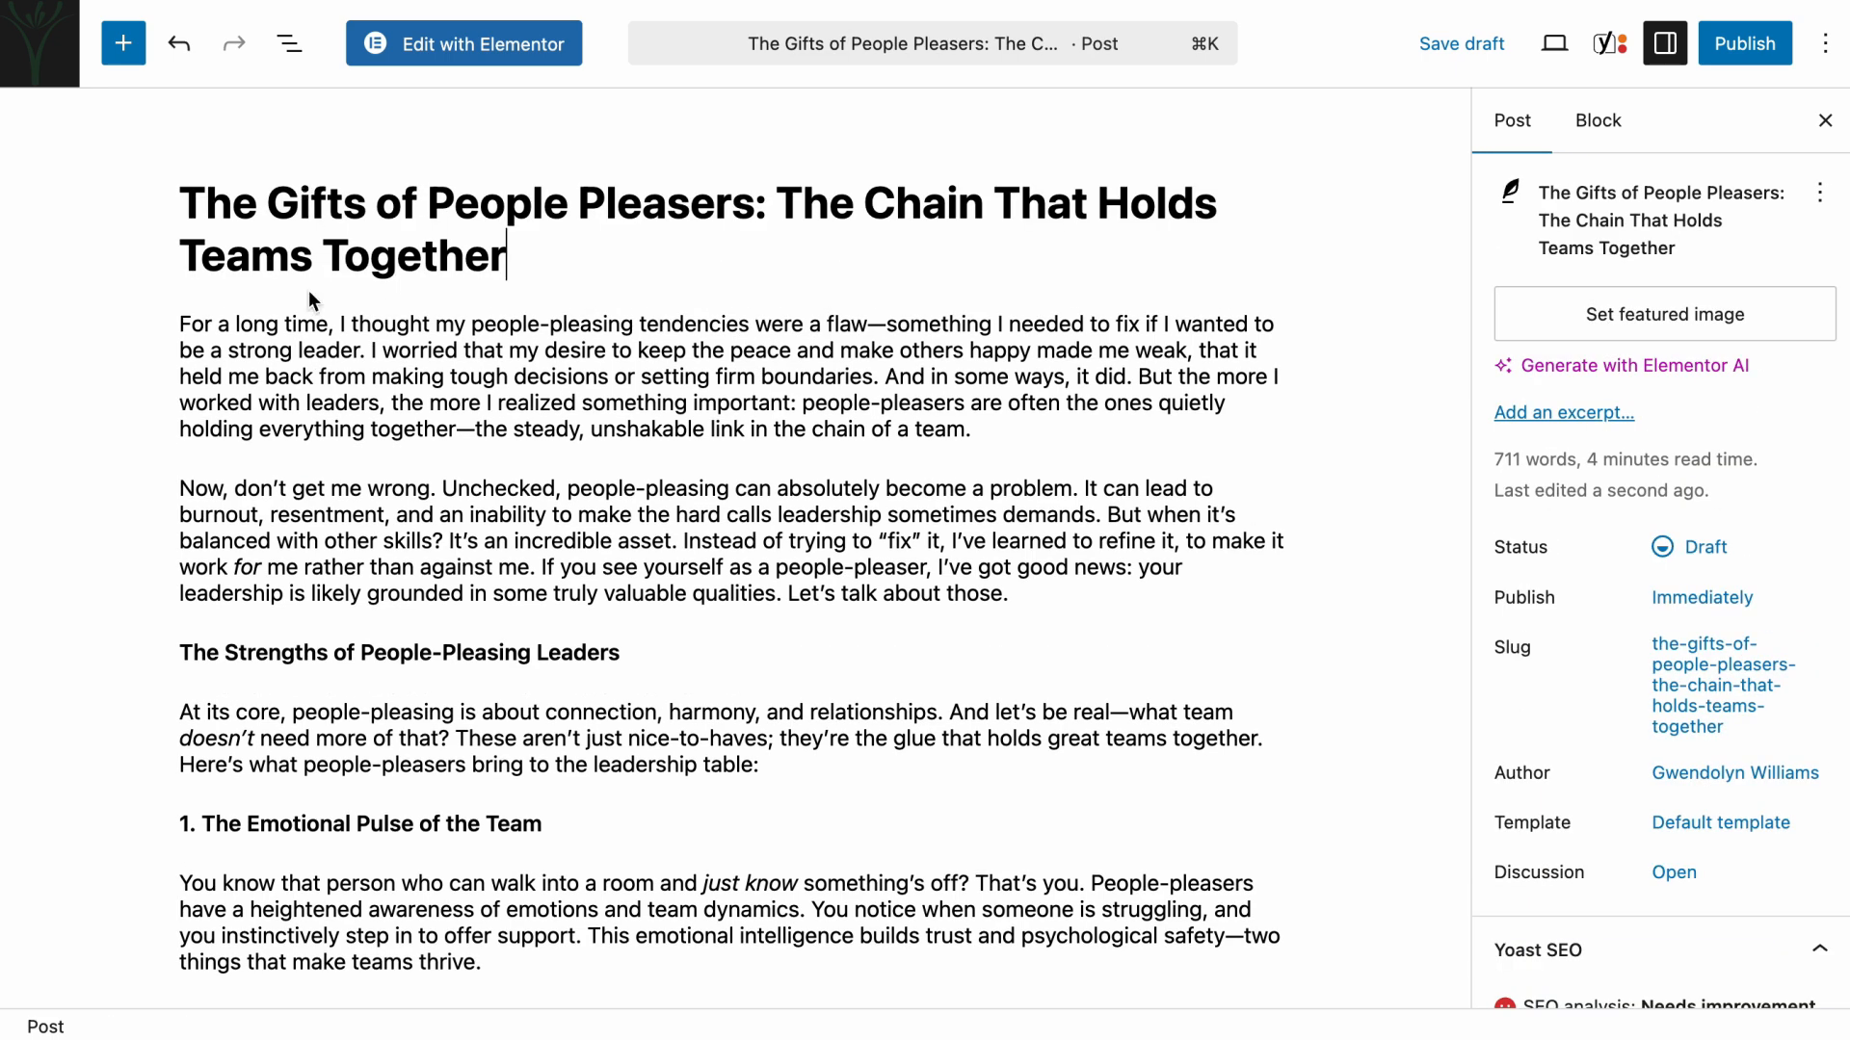
Step: Review the pasted article's headings, numbered sections and bullet list for carried-over formatting
scroll(309, 291, "down", 2)
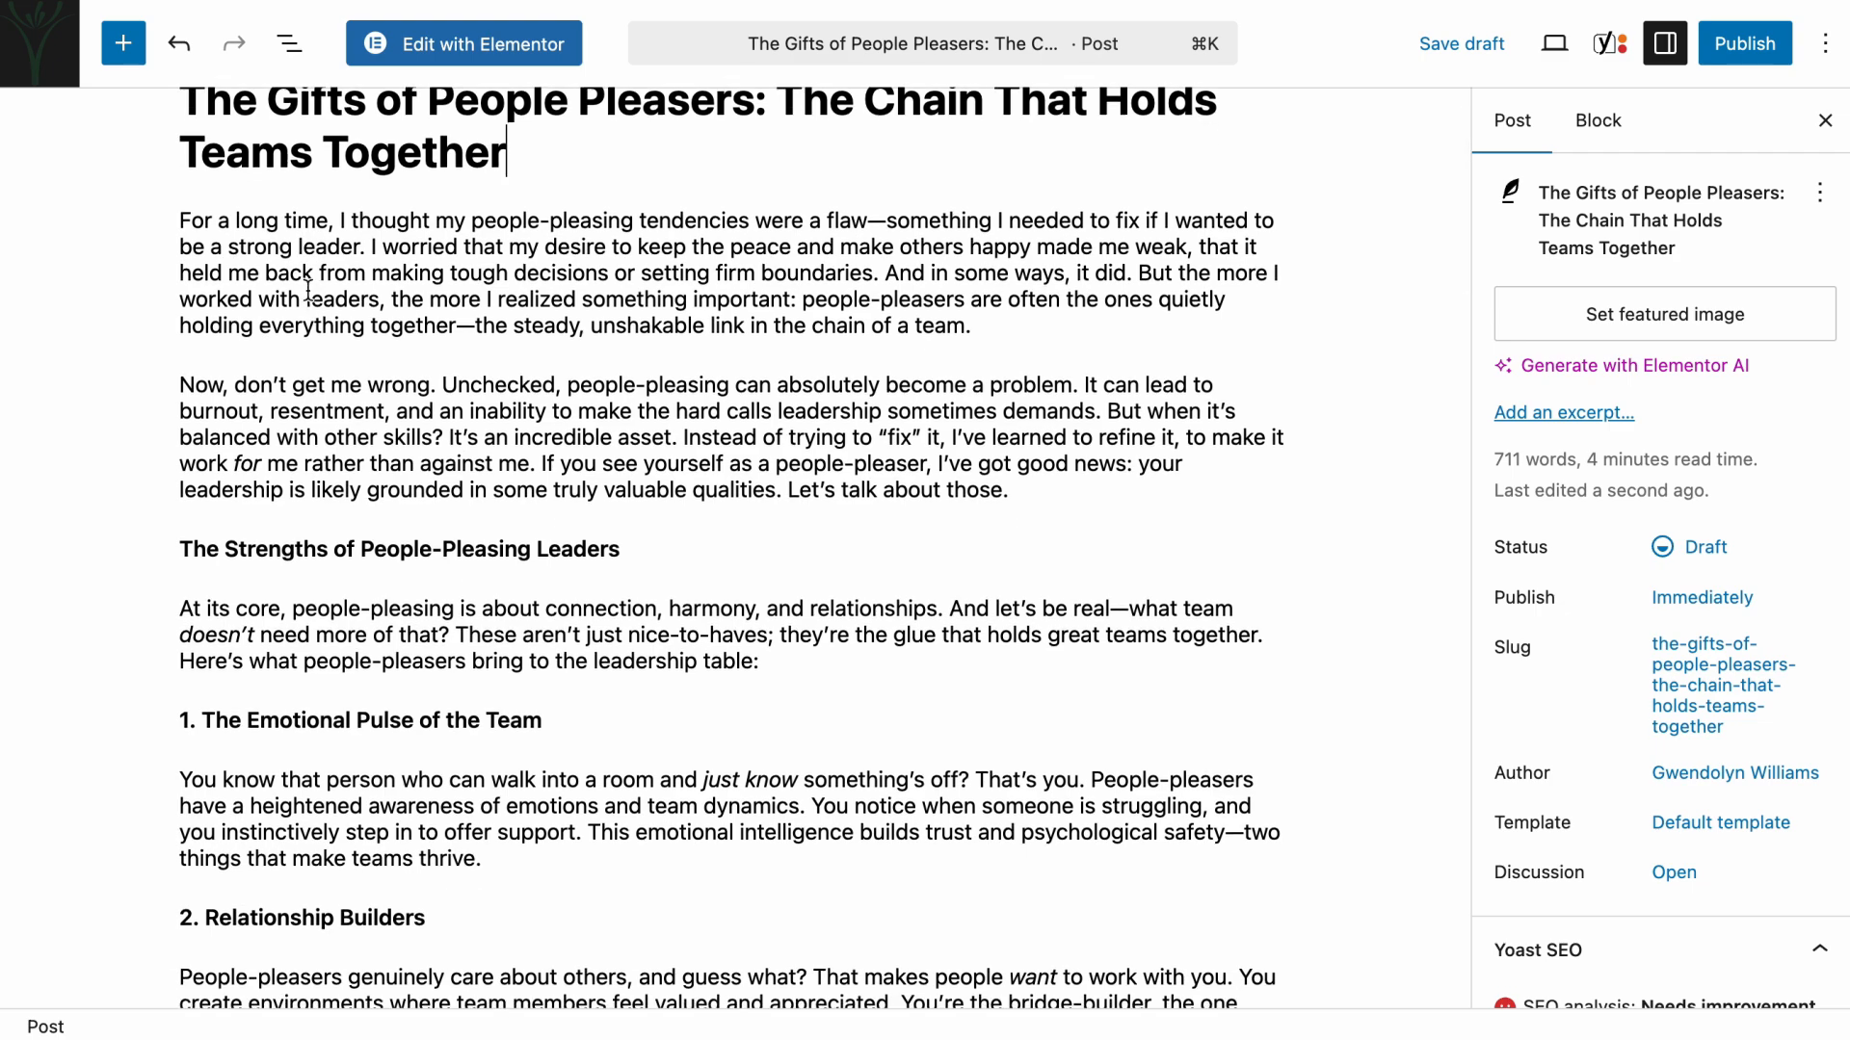
scroll(309, 291, "down", 3)
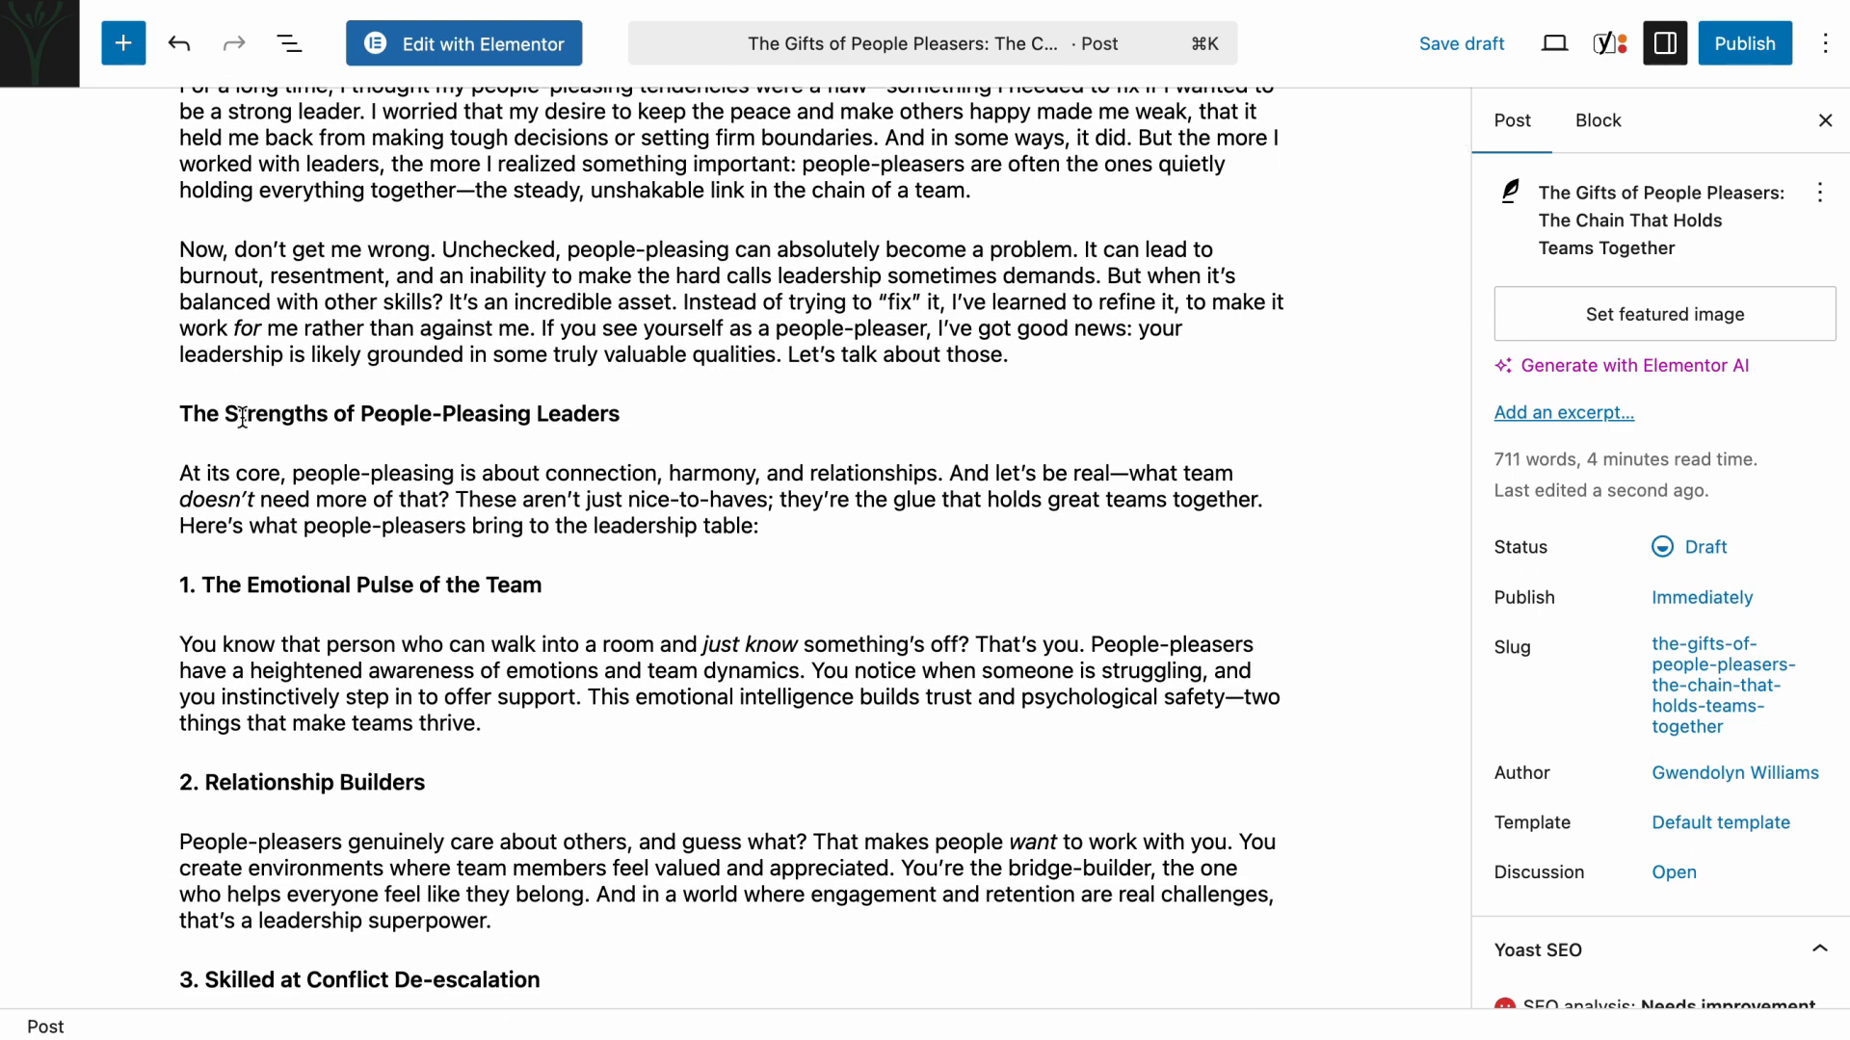
scroll(460, 414, "down", 20)
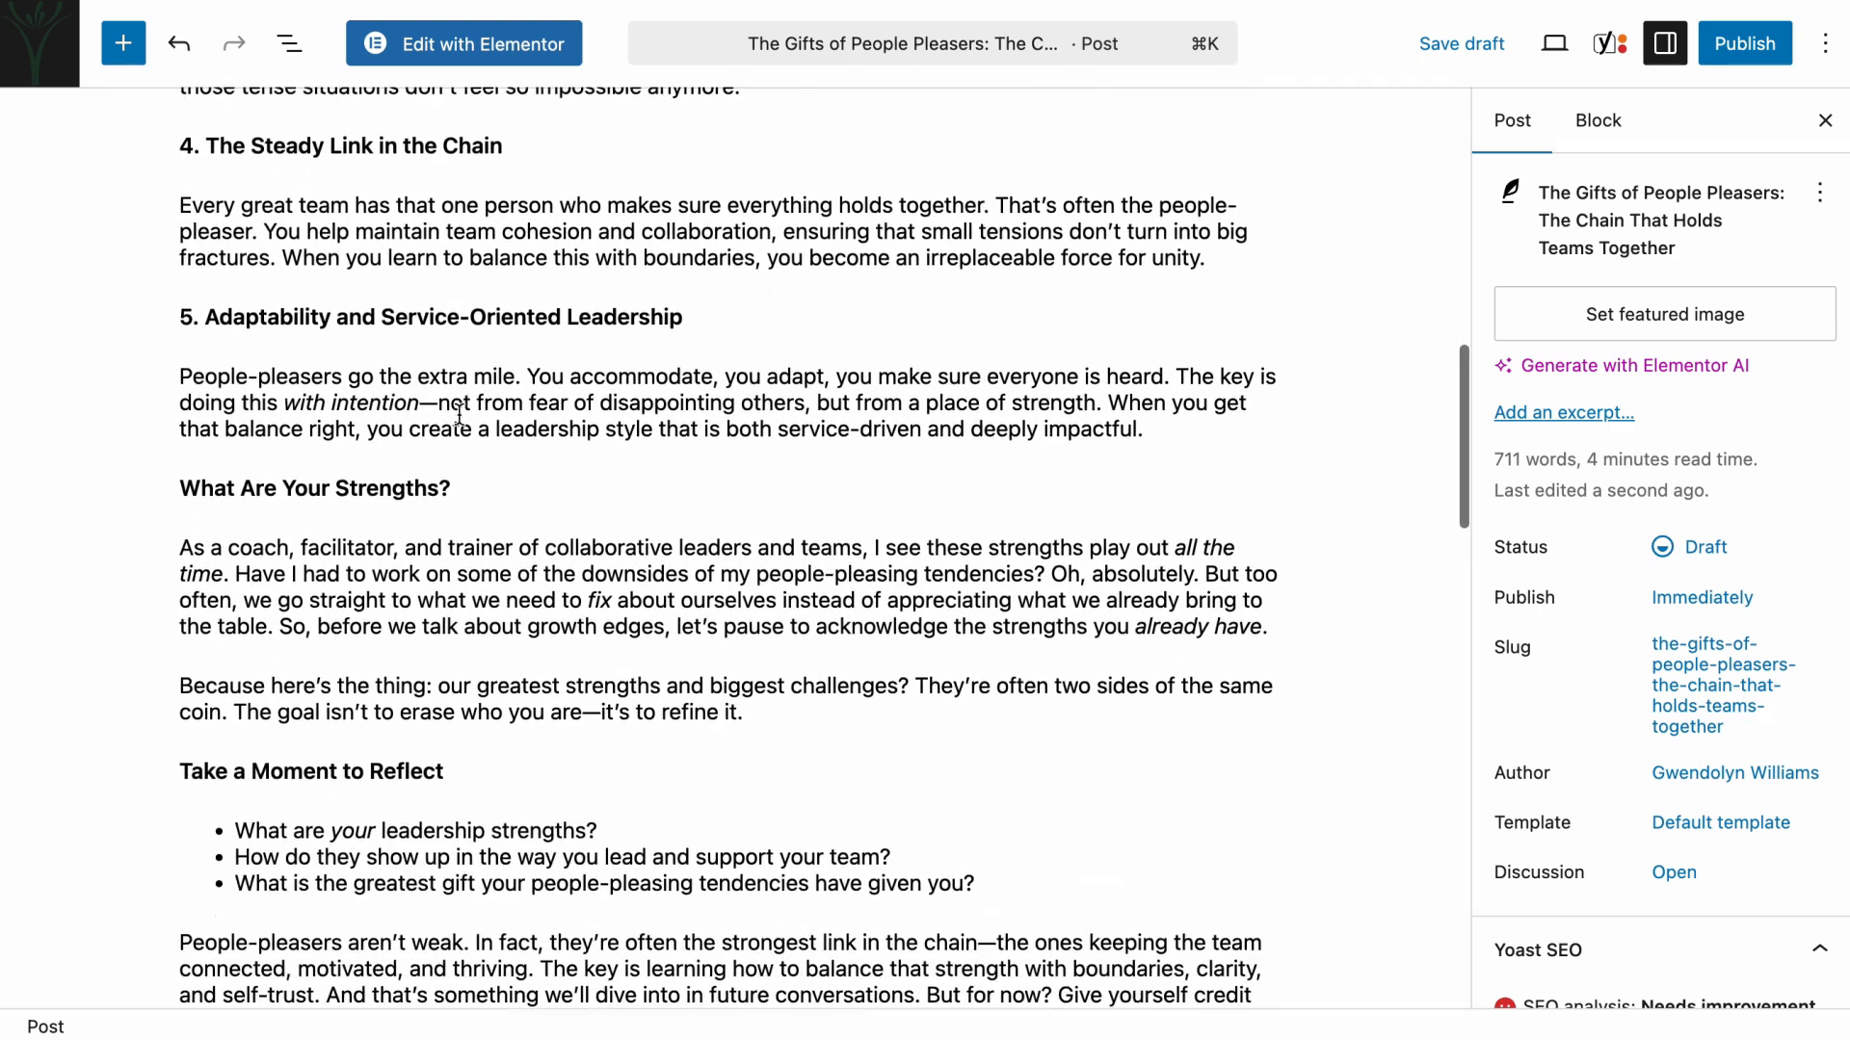
scroll(460, 424, "up", 15)
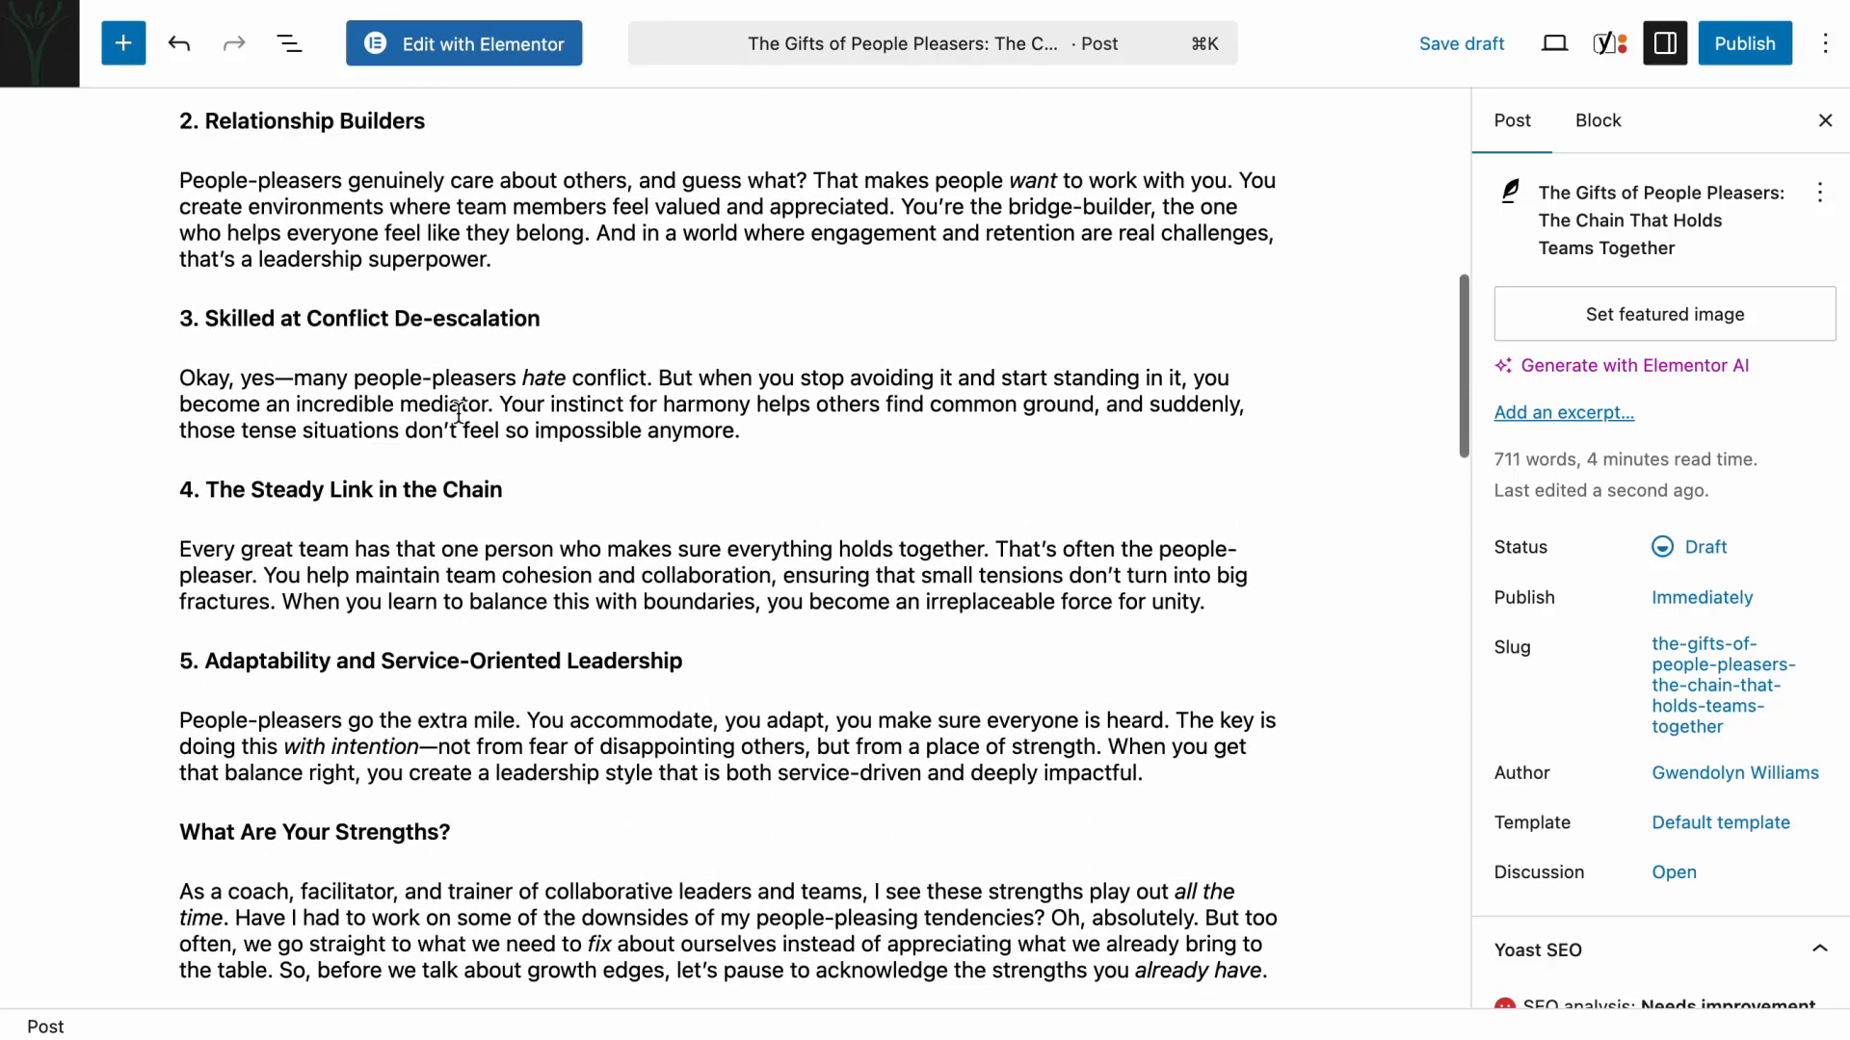
scroll(459, 412, "up", 10)
scroll(458, 412, "down", 3)
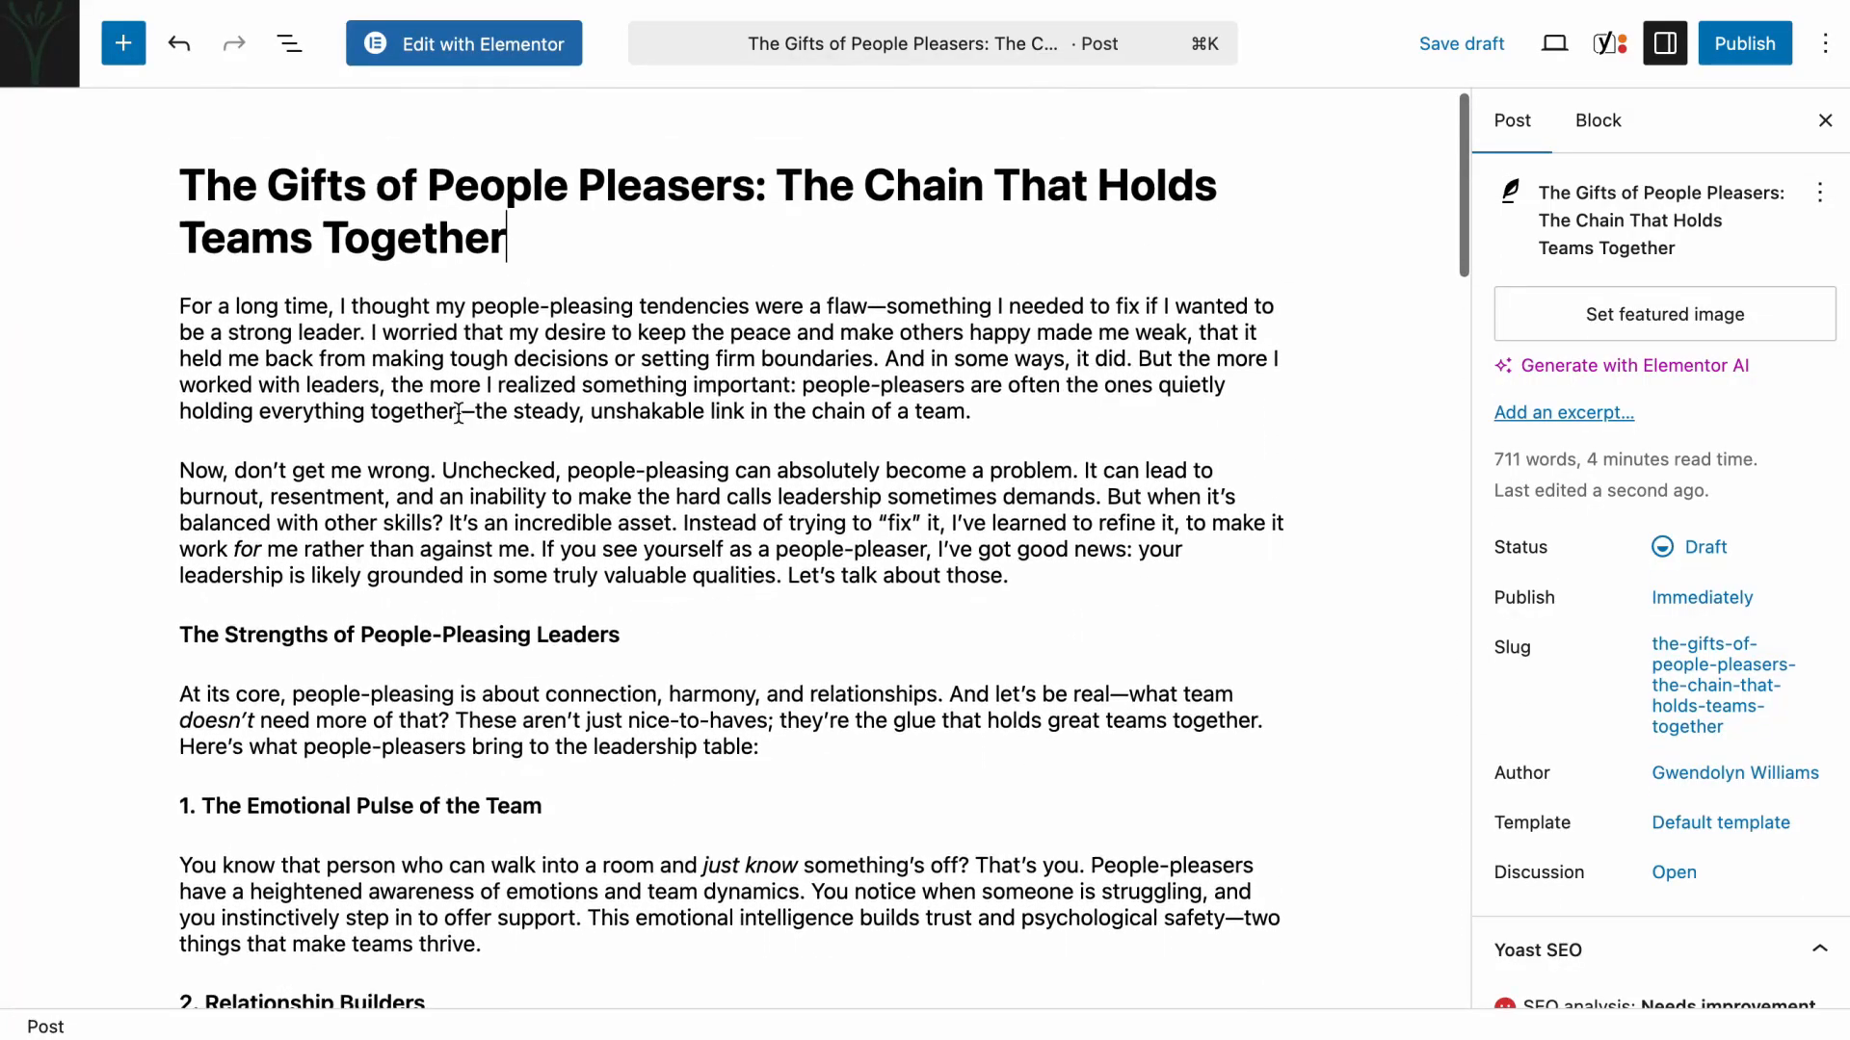
Step: Examine the block type, bold, link and additional text formatting options for the heading "The Strengths of People-Pleasing Leaders"
triple_click(349, 460)
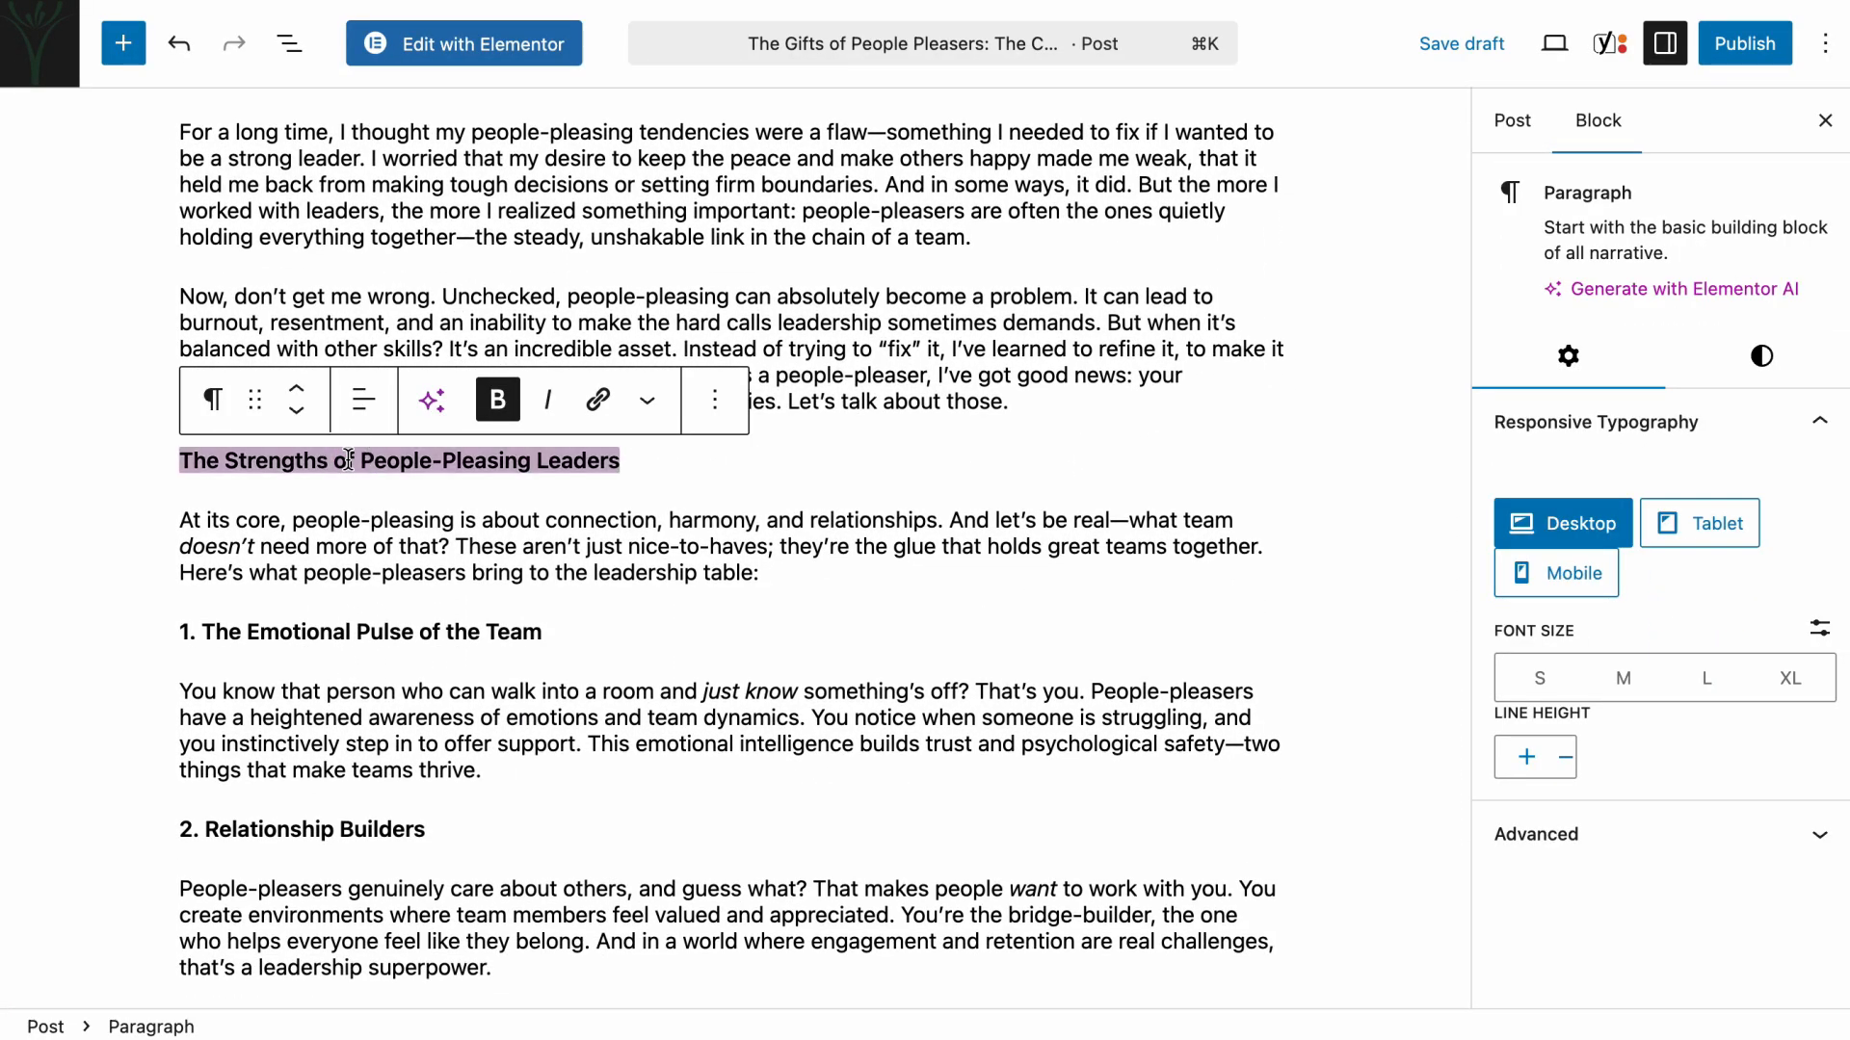
left_click(220, 409)
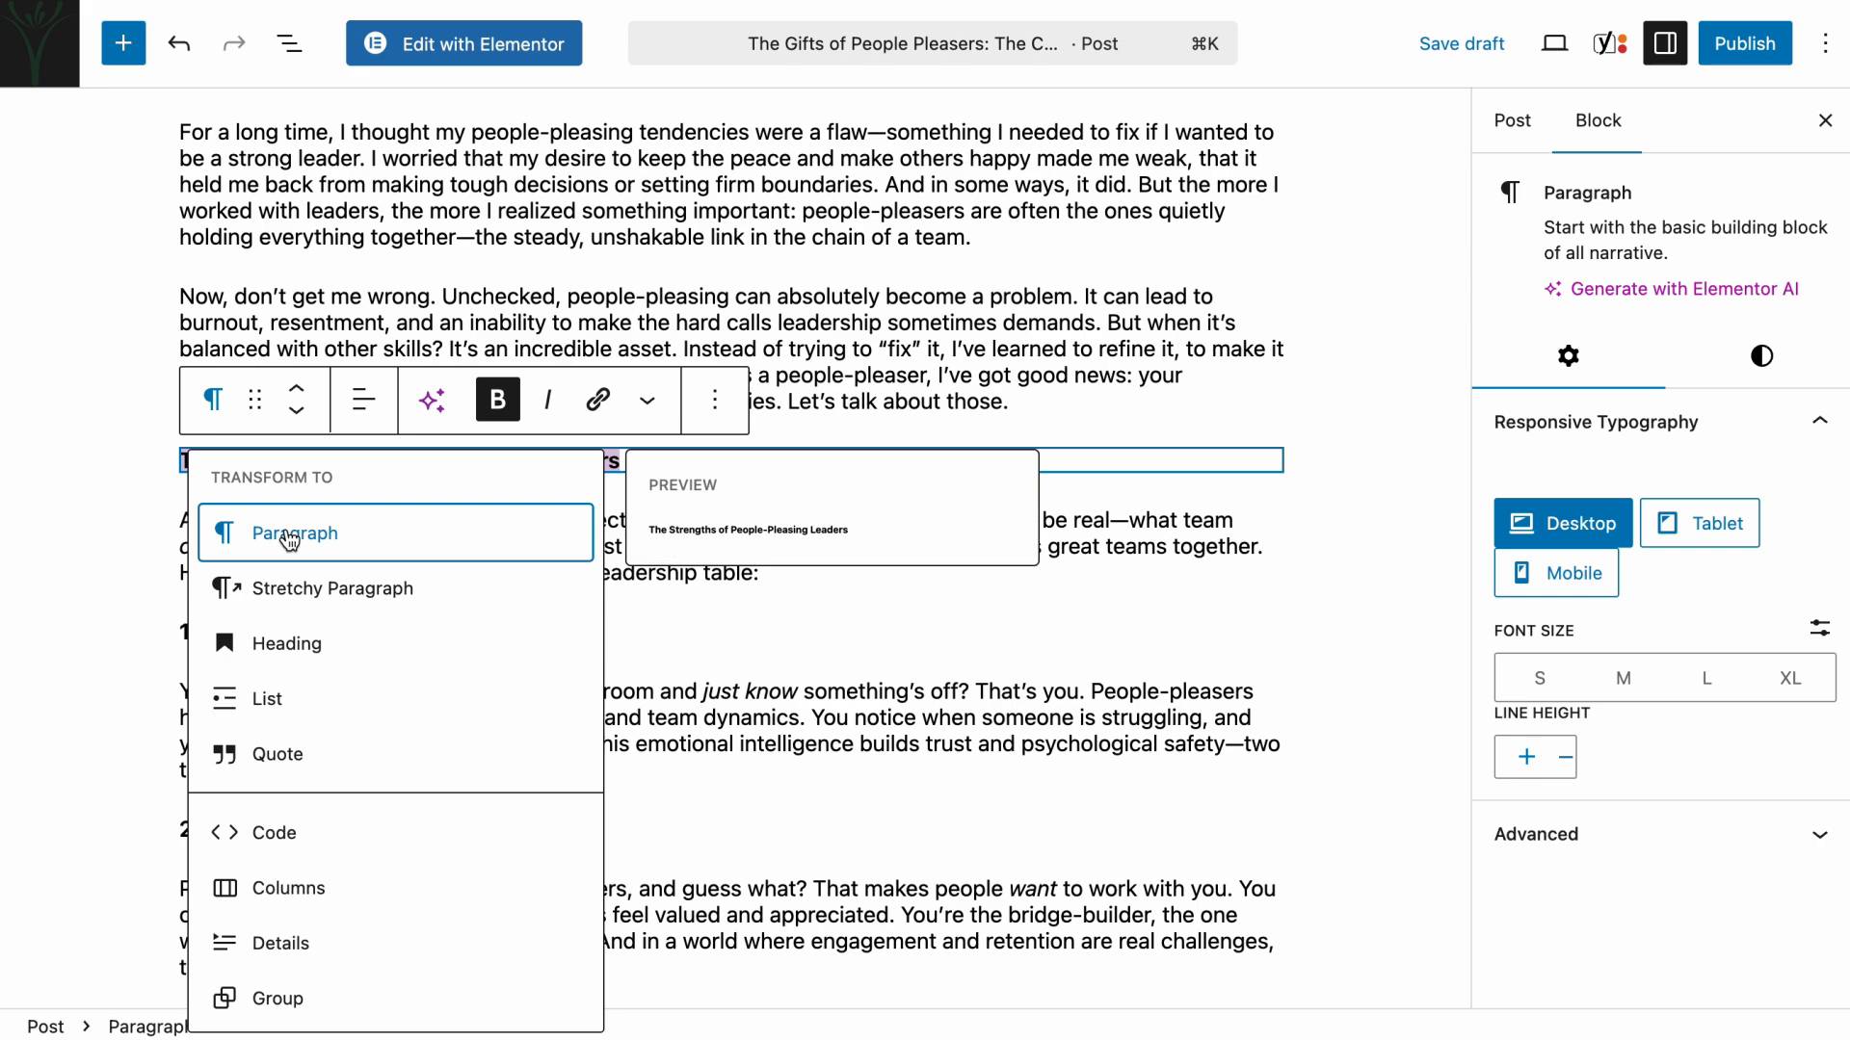
left_click(497, 402)
left_click(495, 418)
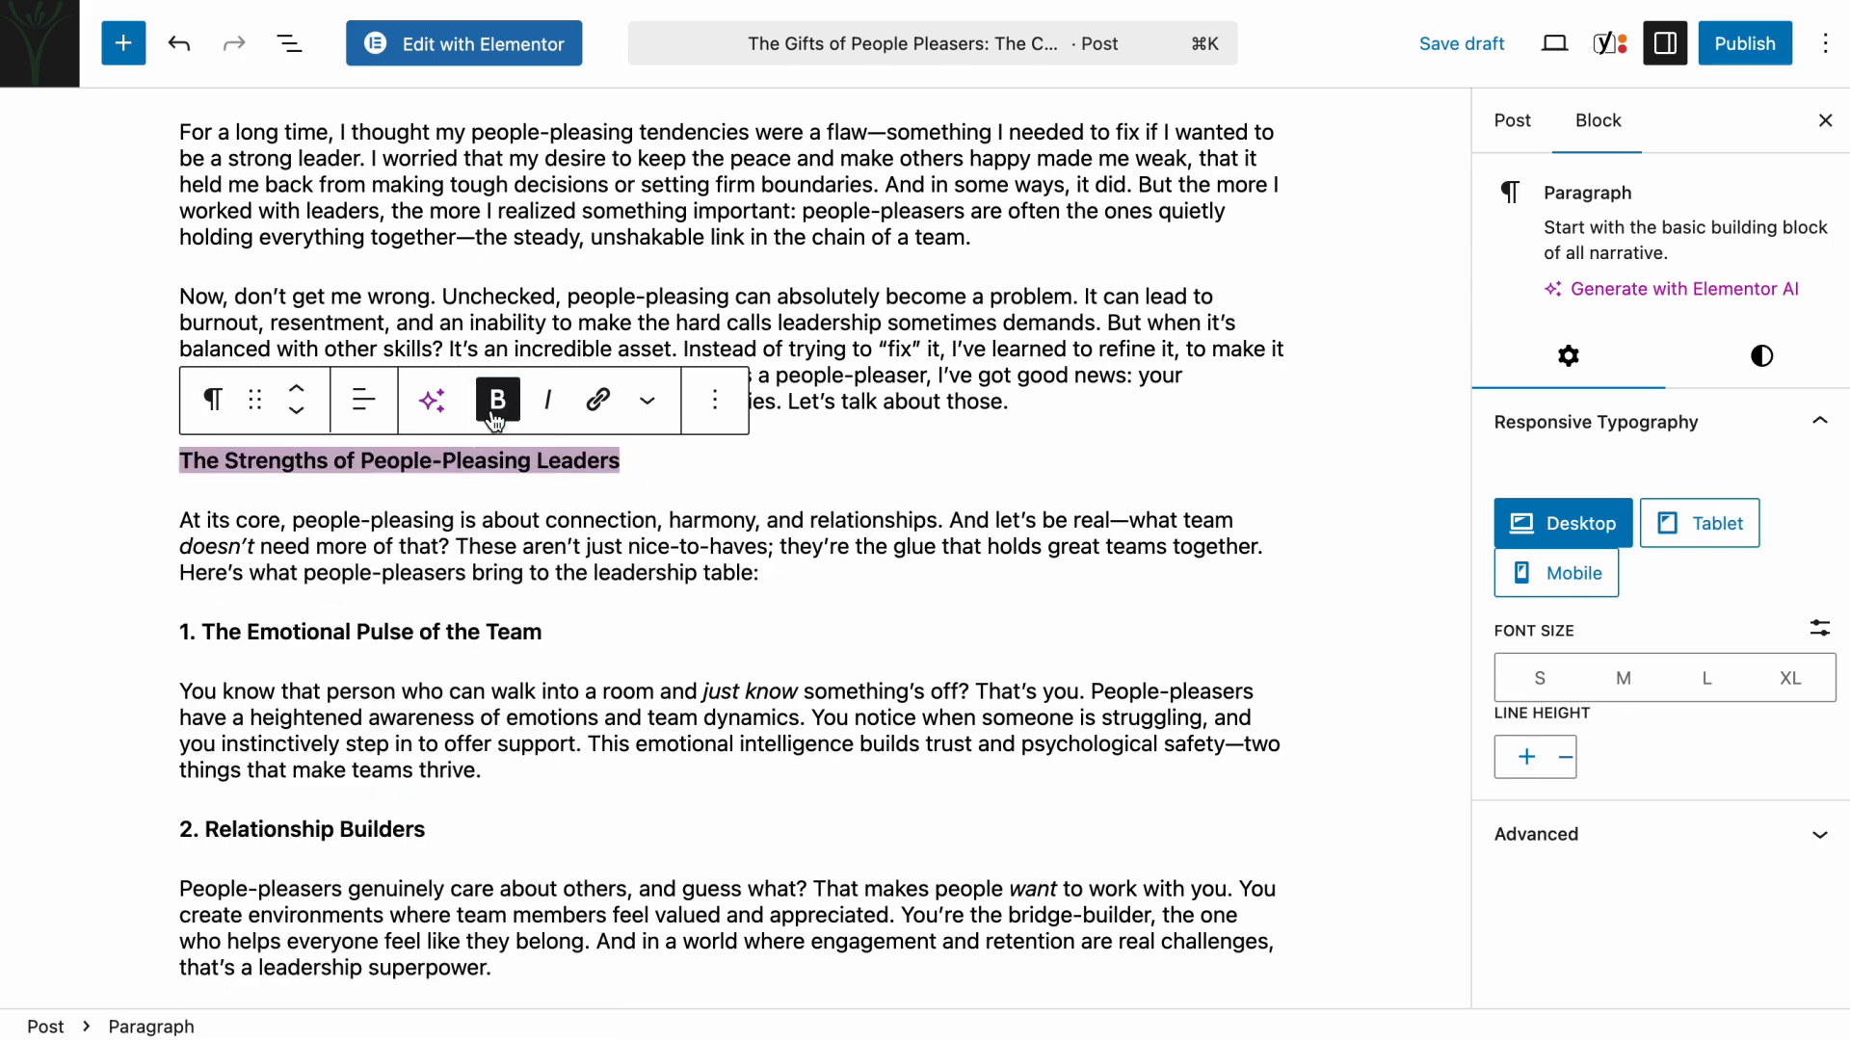
left_click(598, 401)
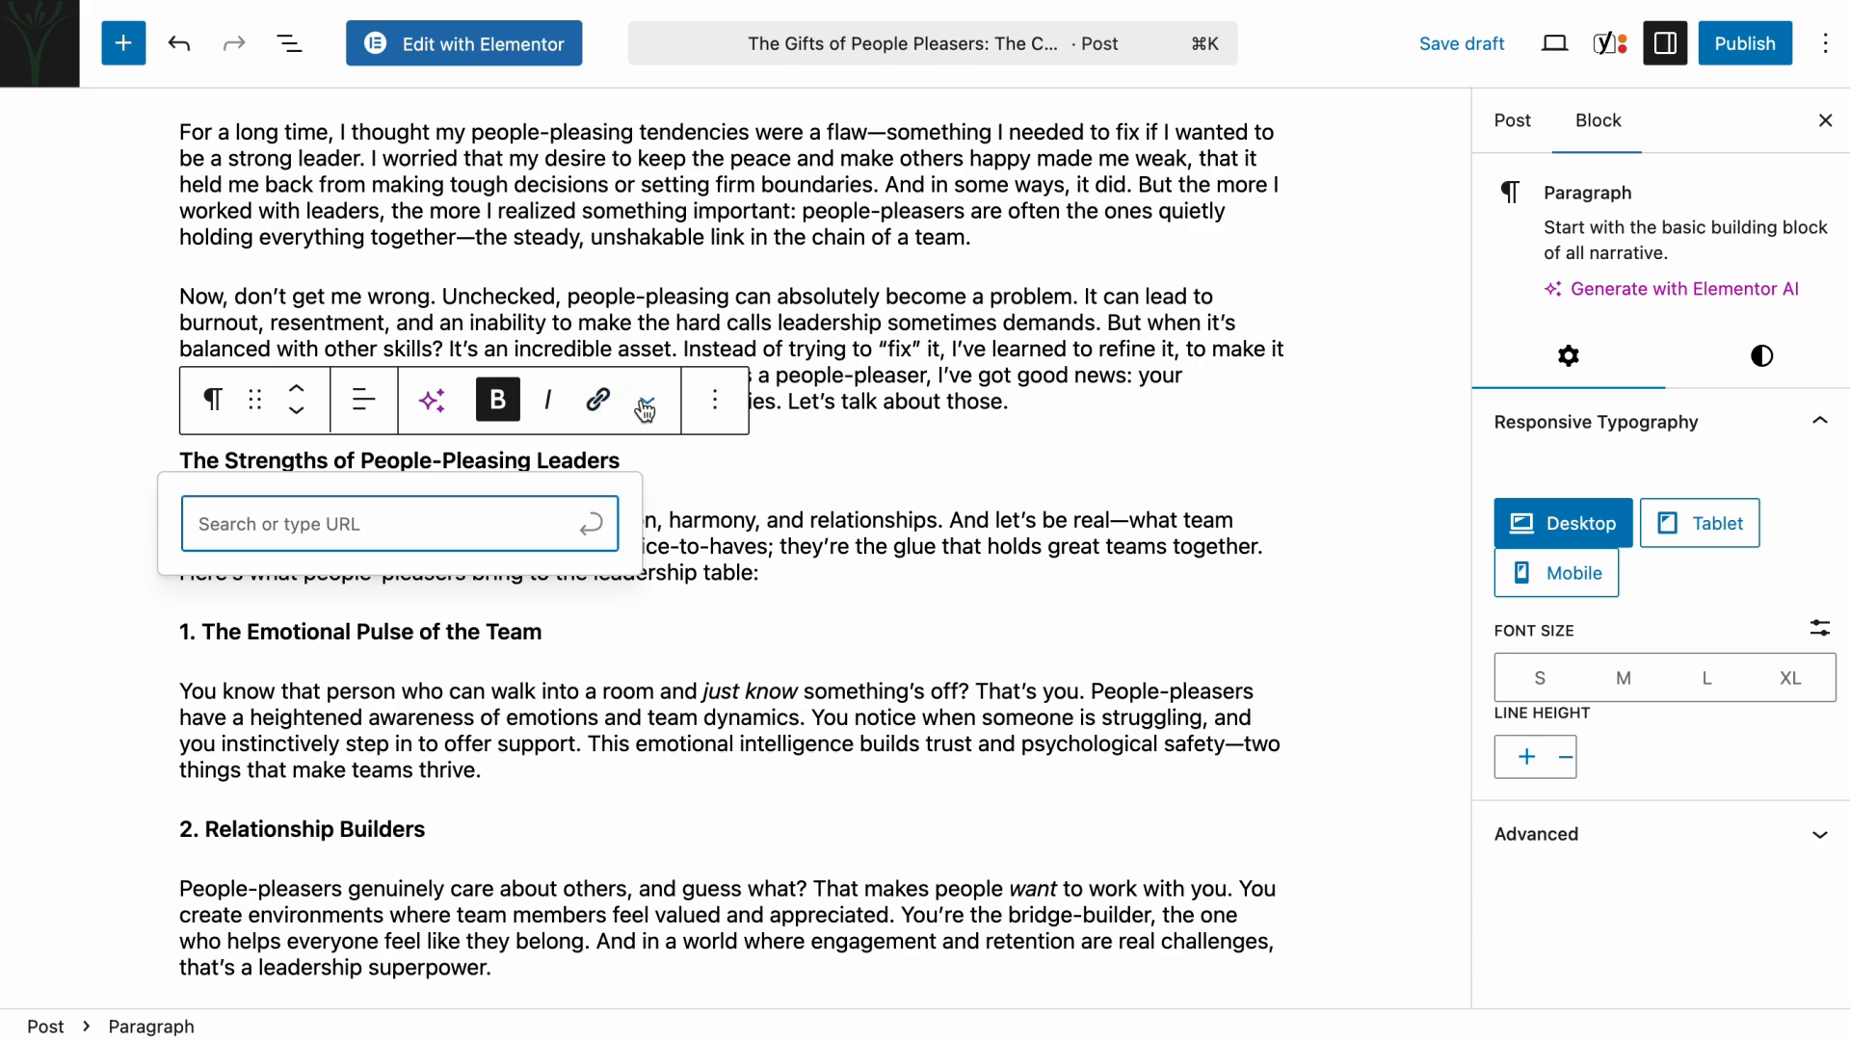
left_click(646, 406)
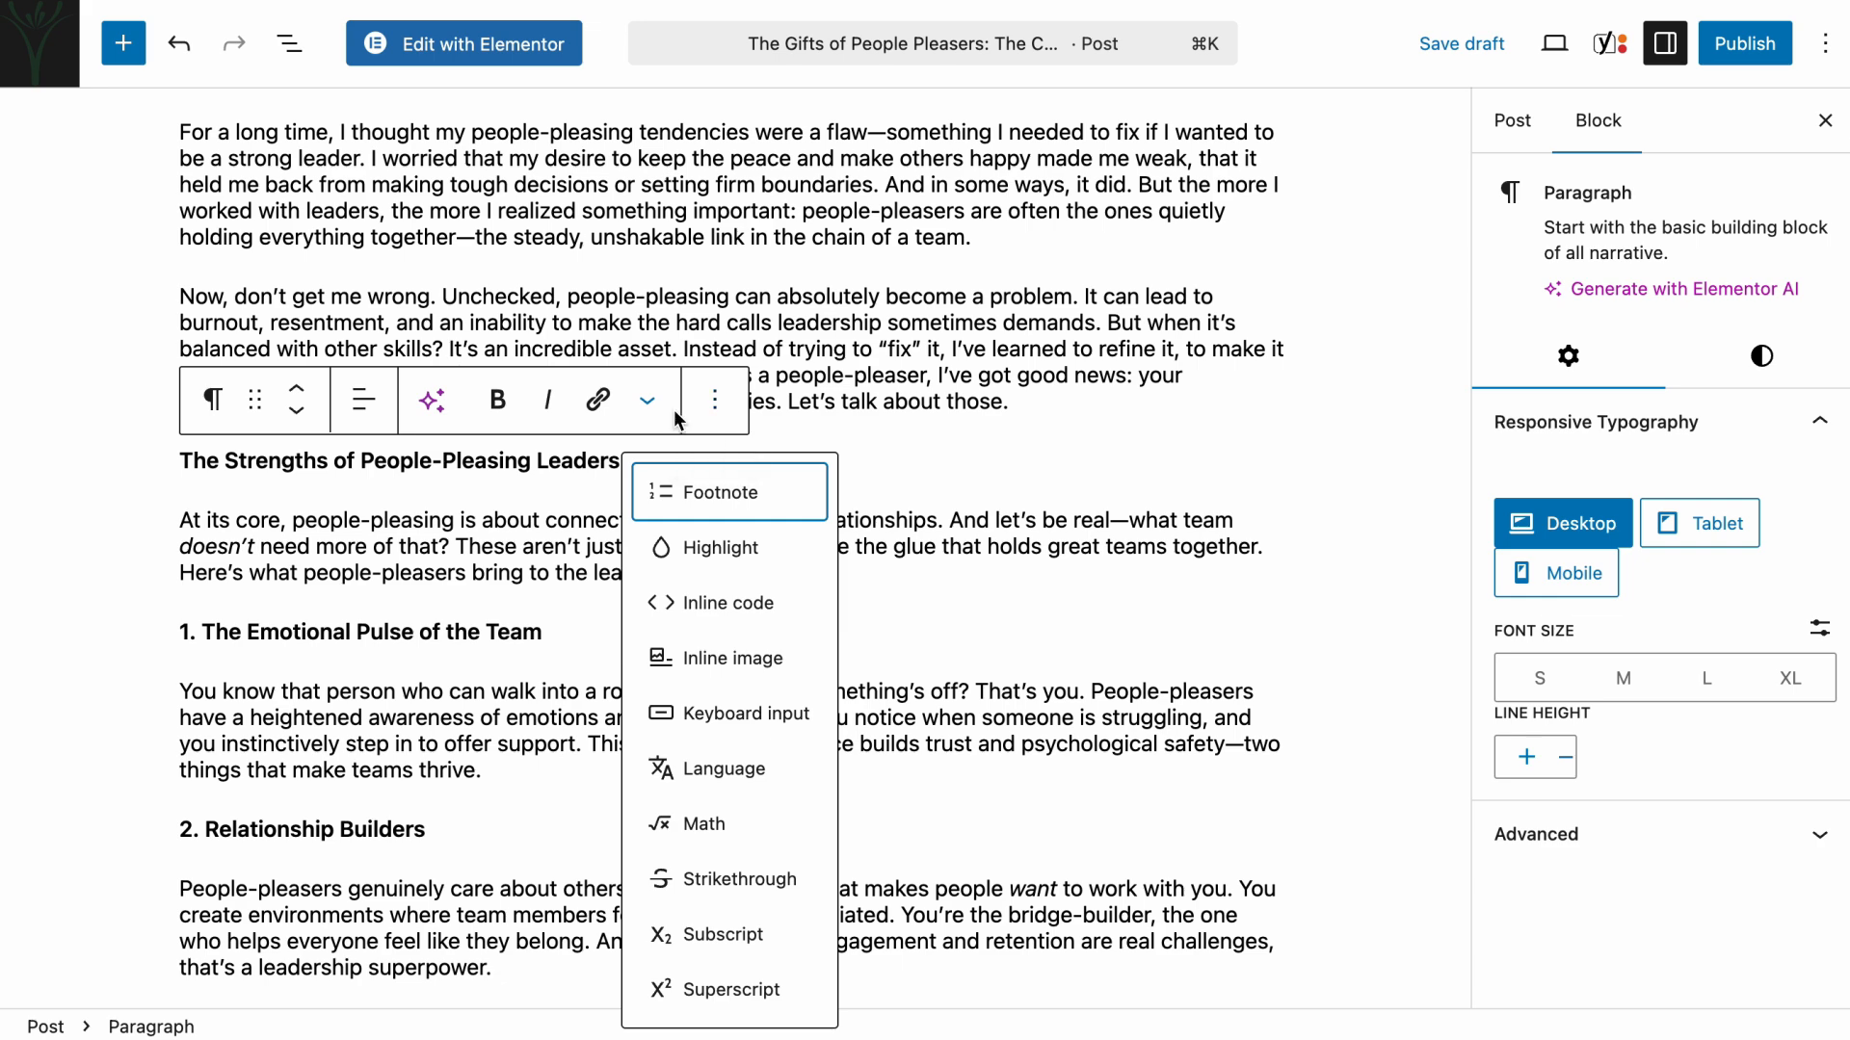
left_click(522, 486)
left_click(517, 468)
left_click(512, 471)
left_click(502, 476)
left_click(533, 545)
left_click(784, 452)
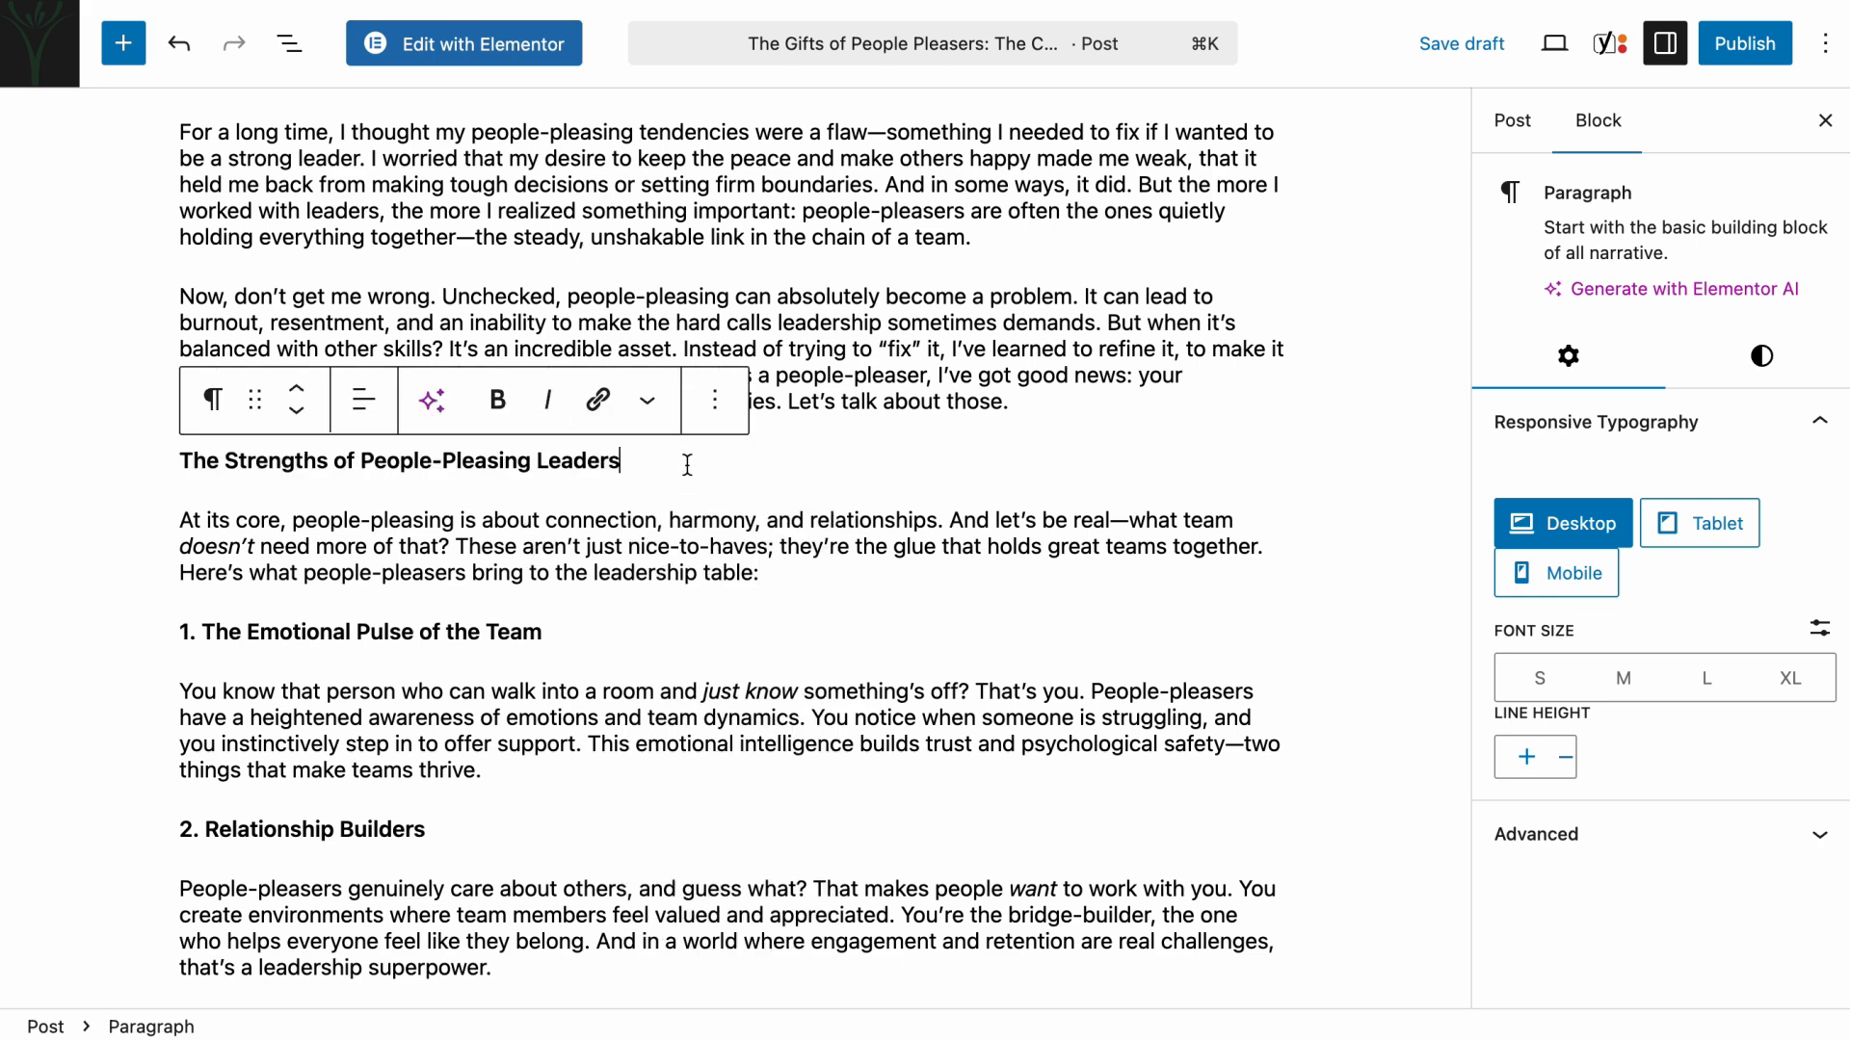
Step: Delete the heading "The Strengths of People-Pleasing Leaders" and undo the deletion
triple_click(686, 465)
key("BackSpace")
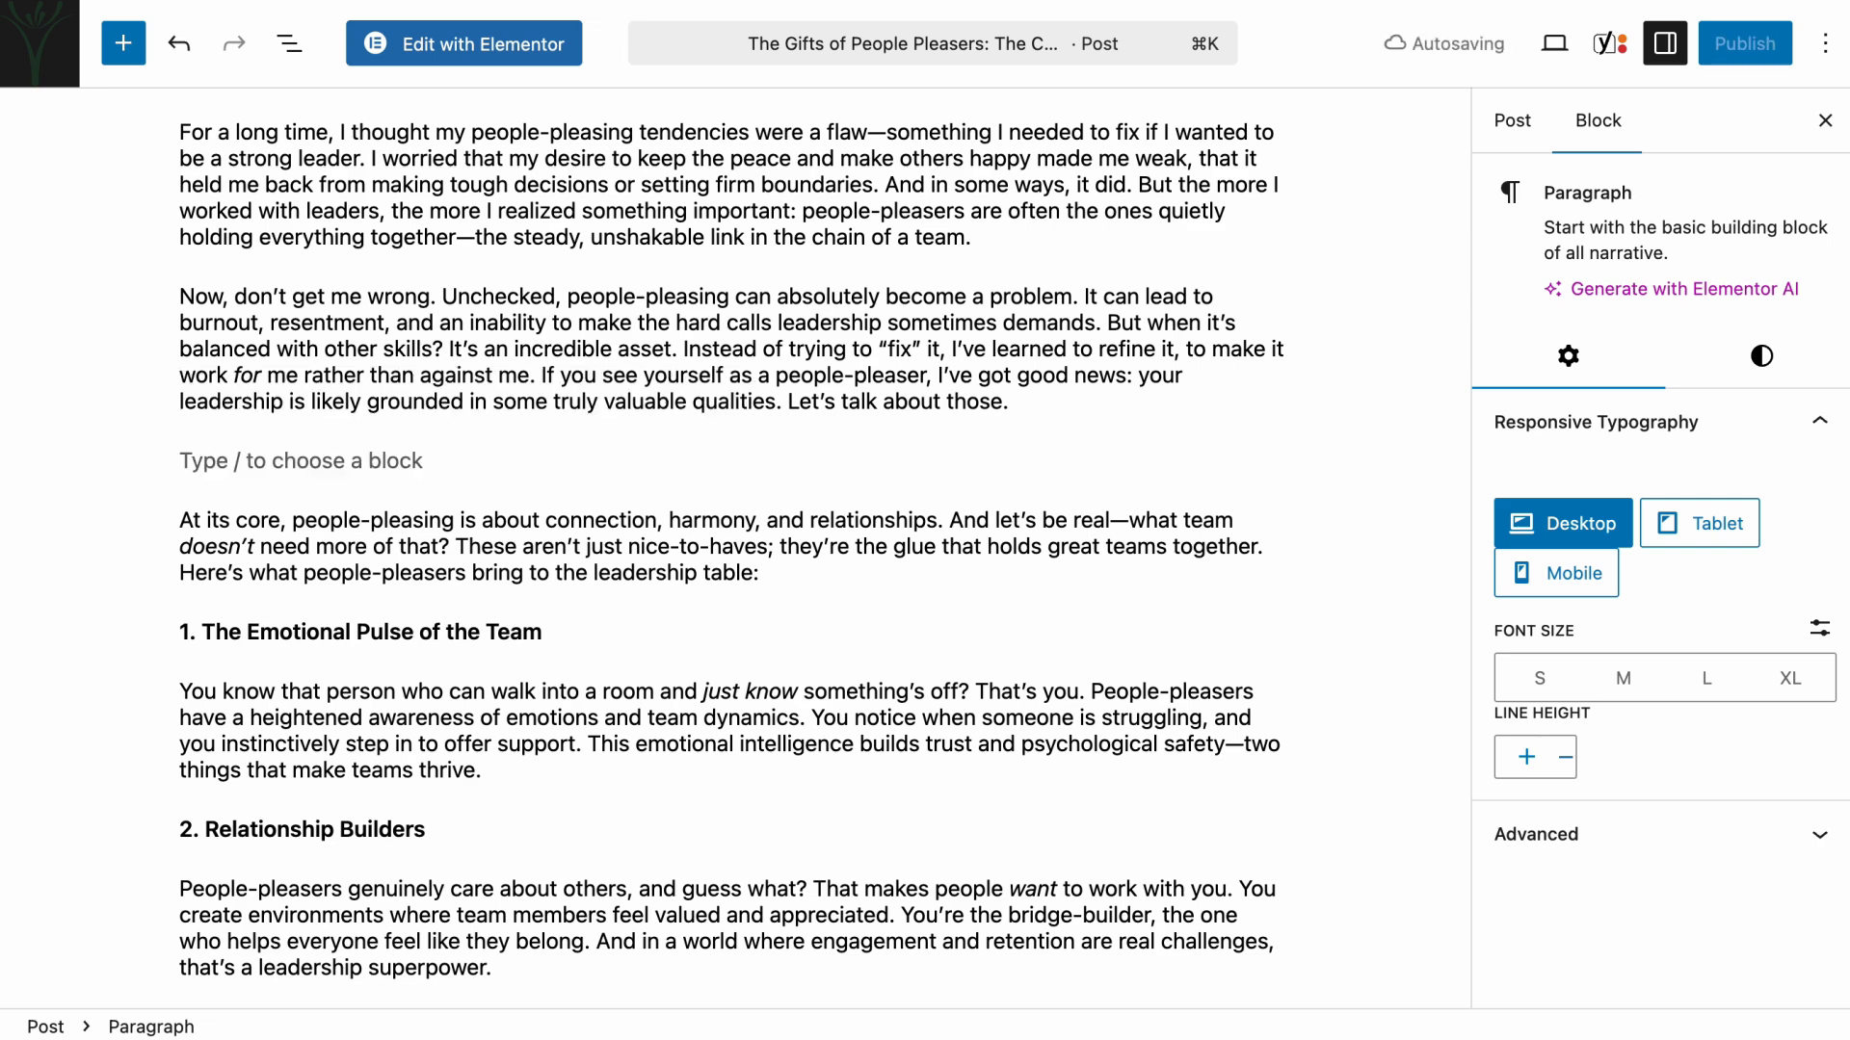
key("super+z")
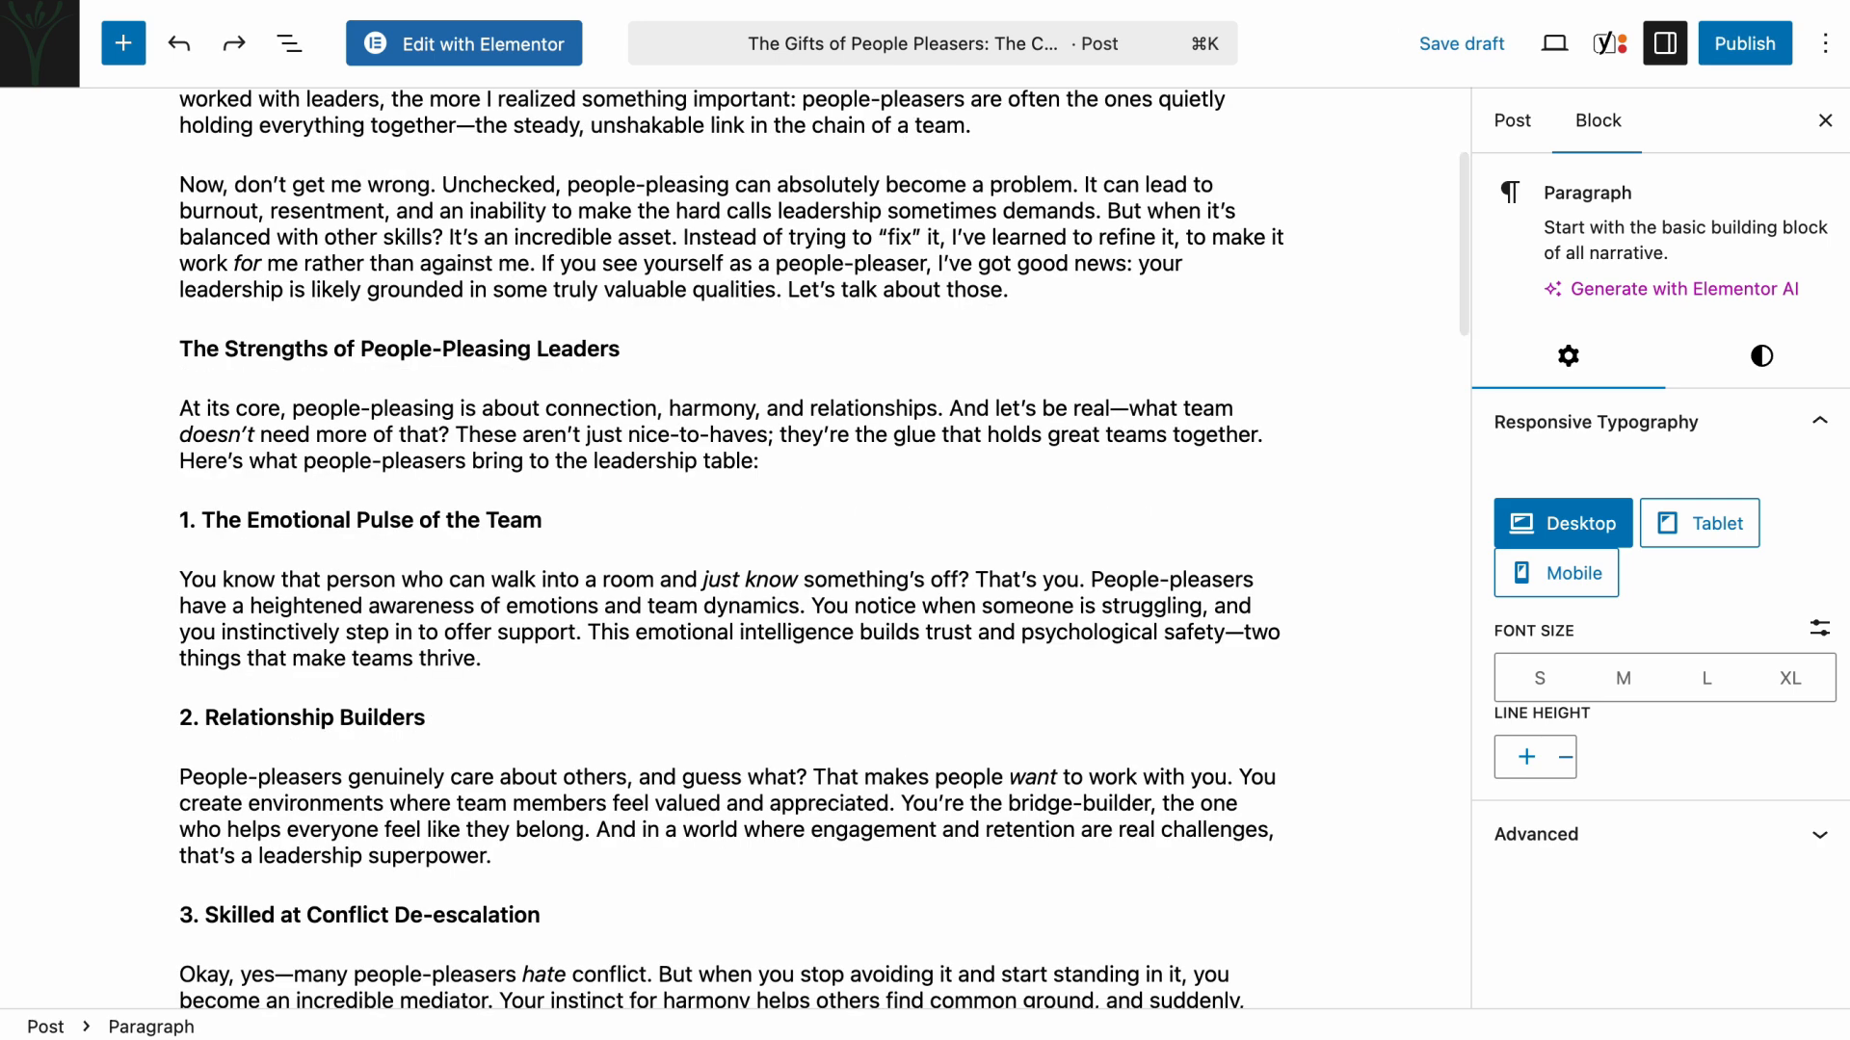
key("super+z")
left_click(687, 512)
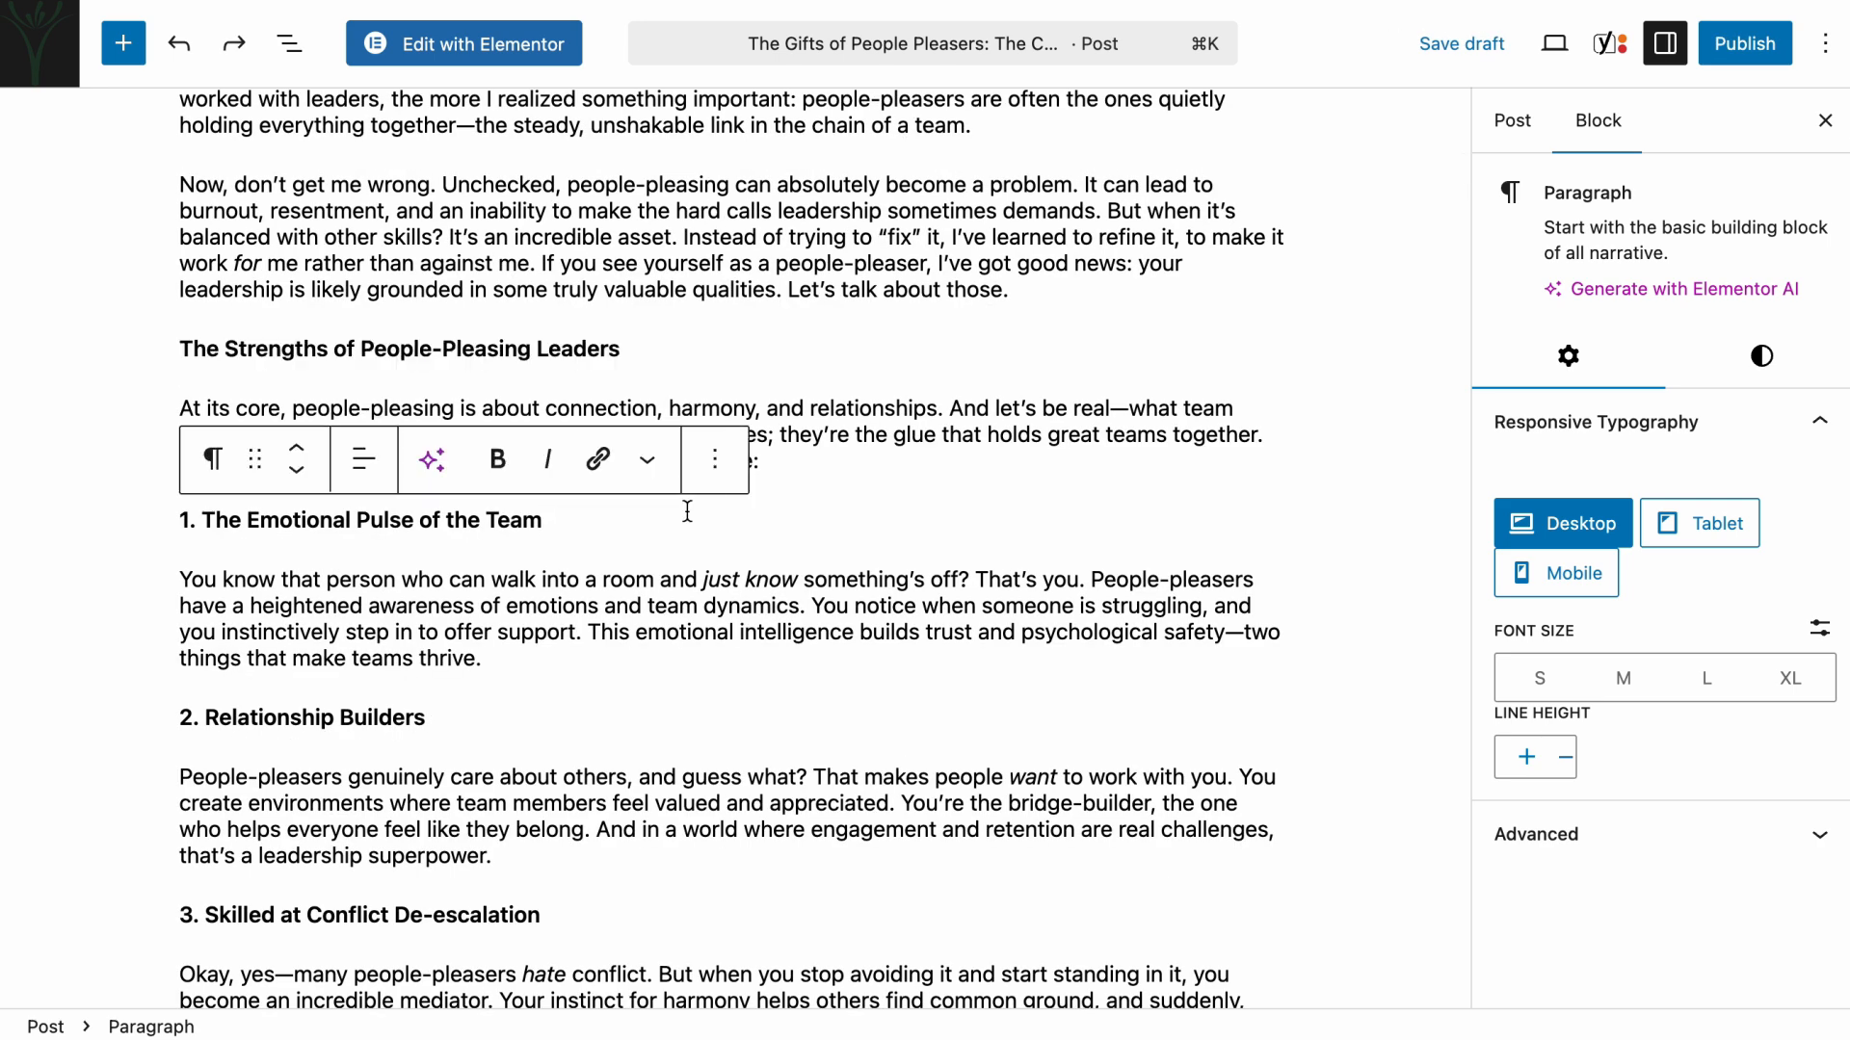
Step: Set the media library picture of the blue and purple painted hand making a peace sign as the post's featured image
scroll(687, 511, "up", 5)
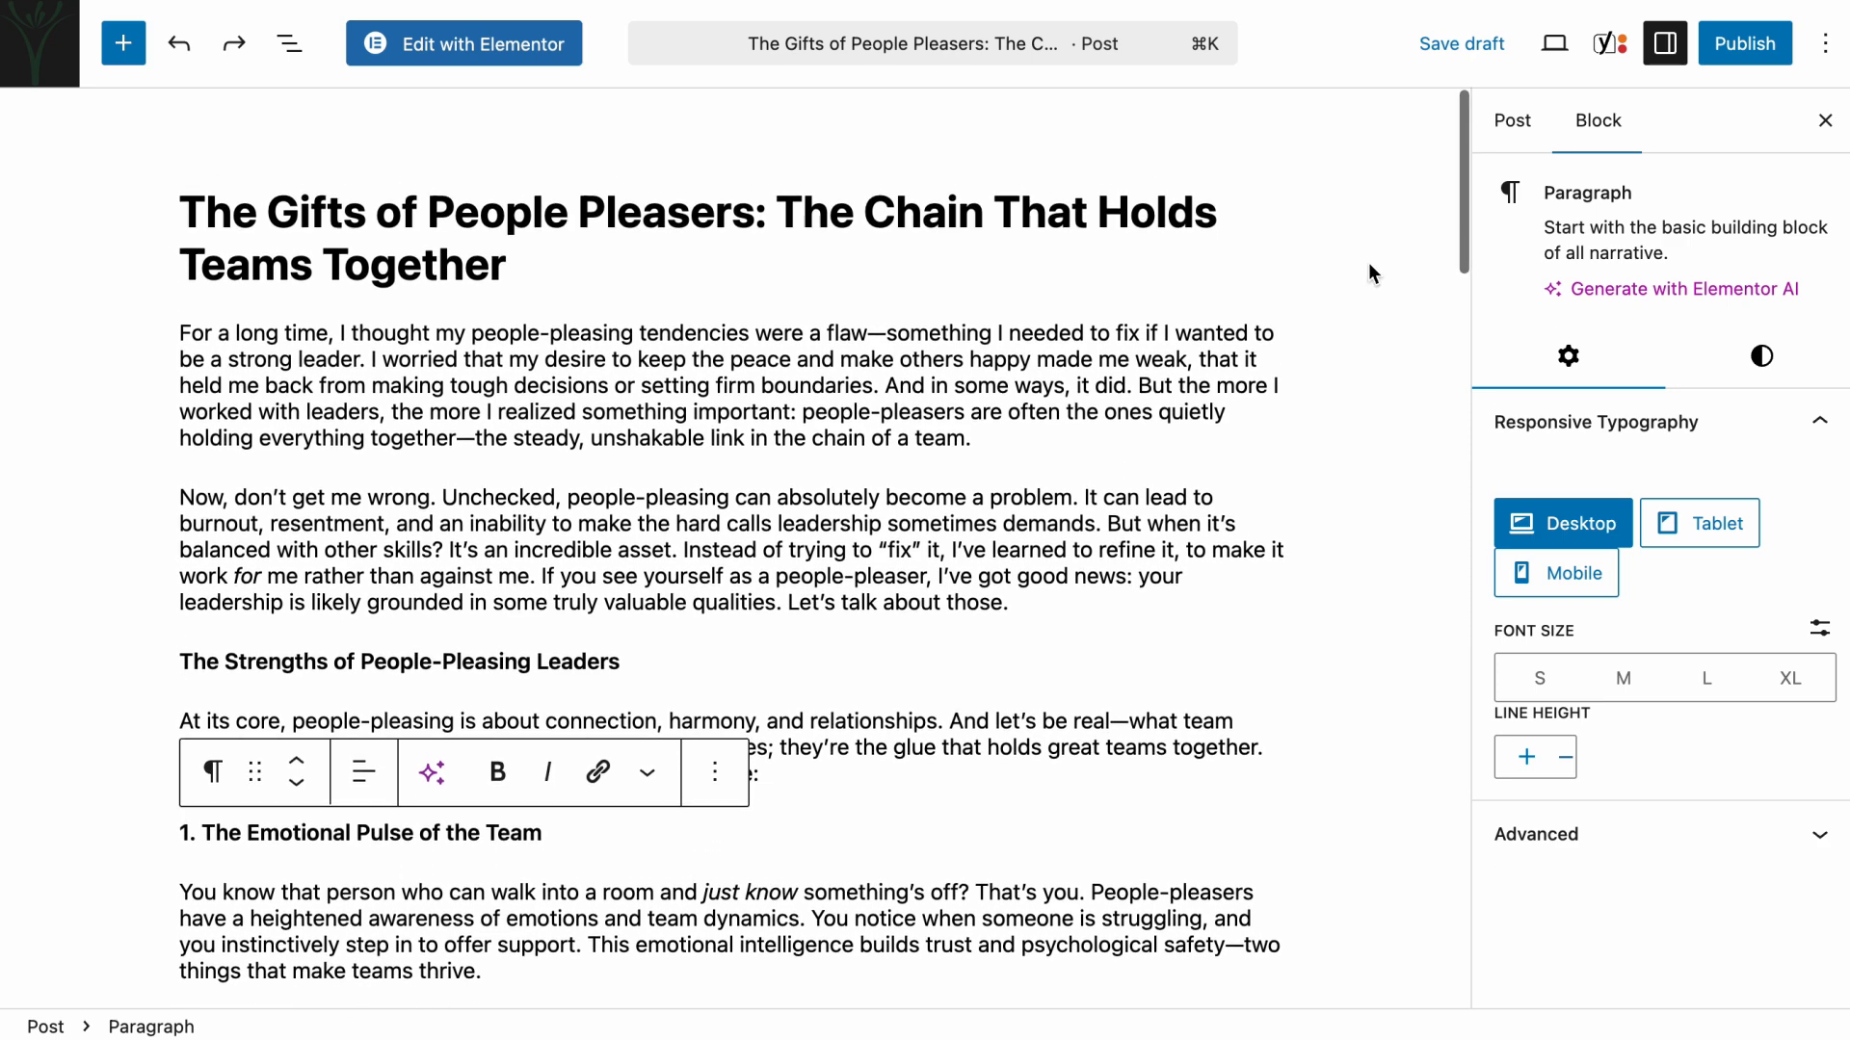
left_click(1513, 124)
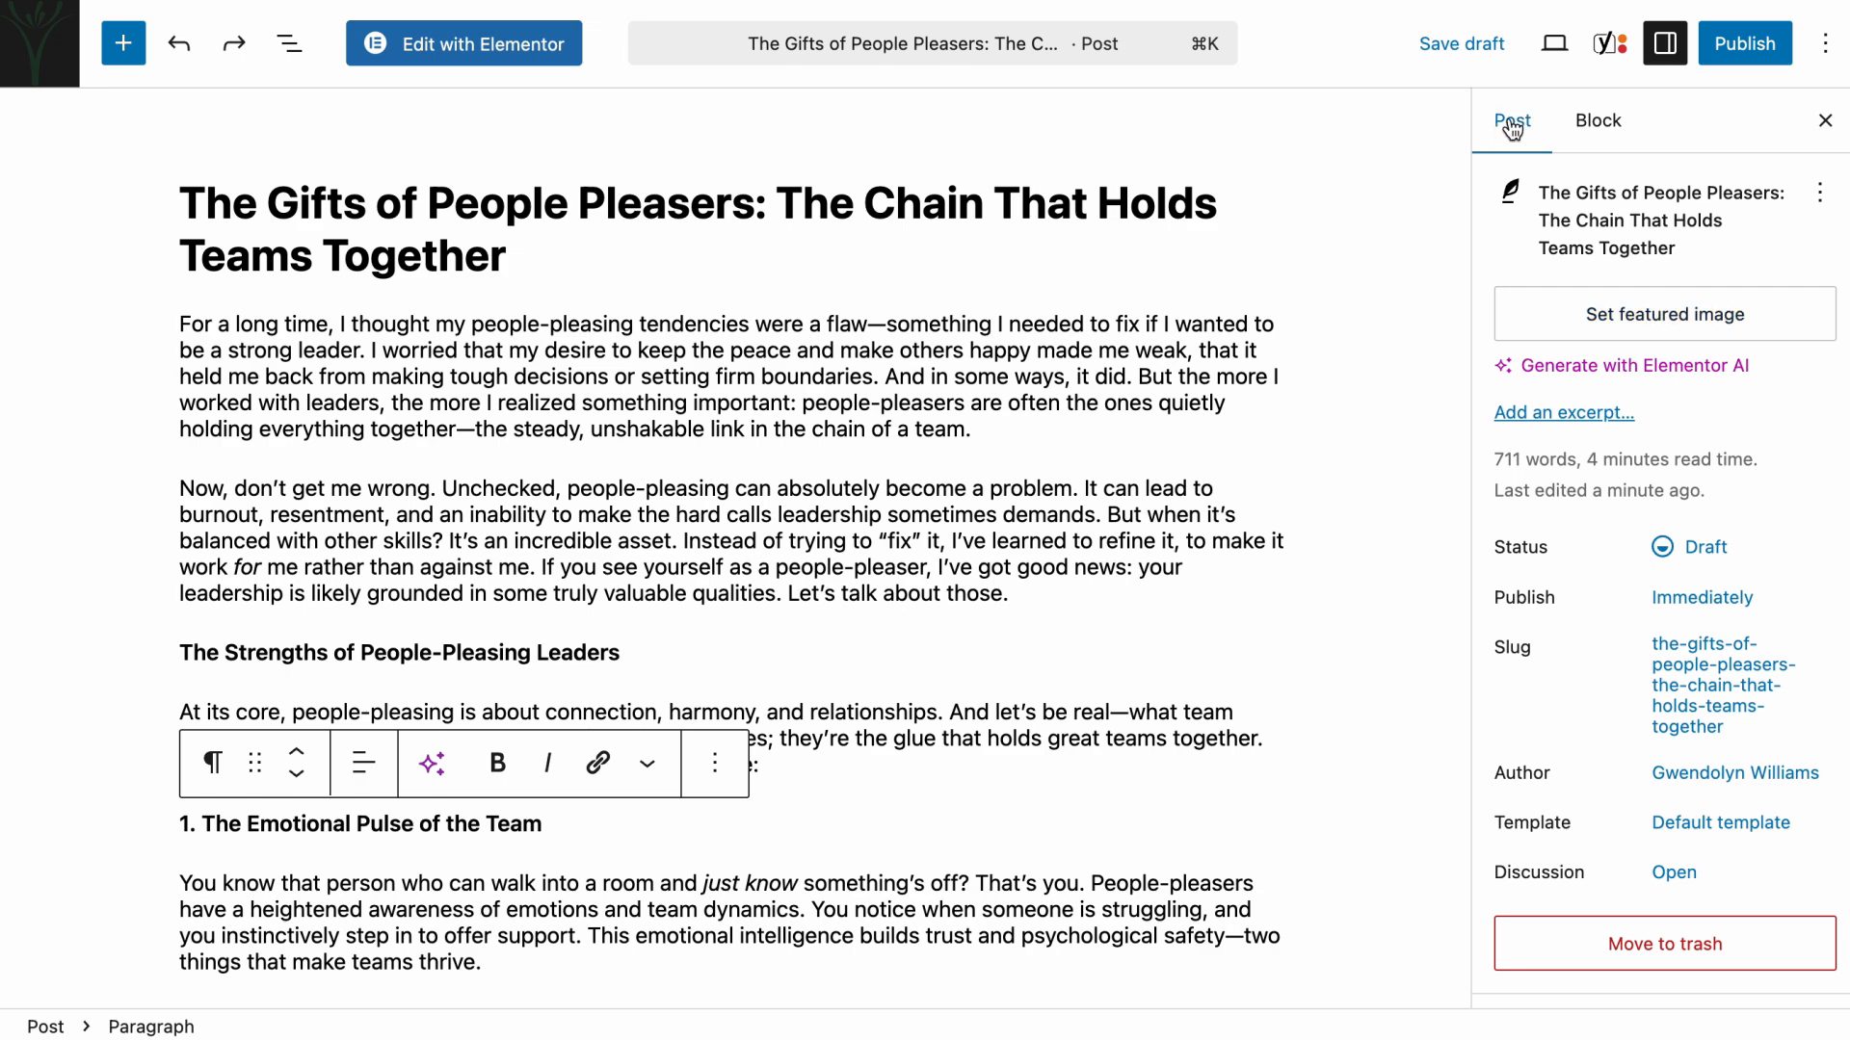
left_click(1624, 311)
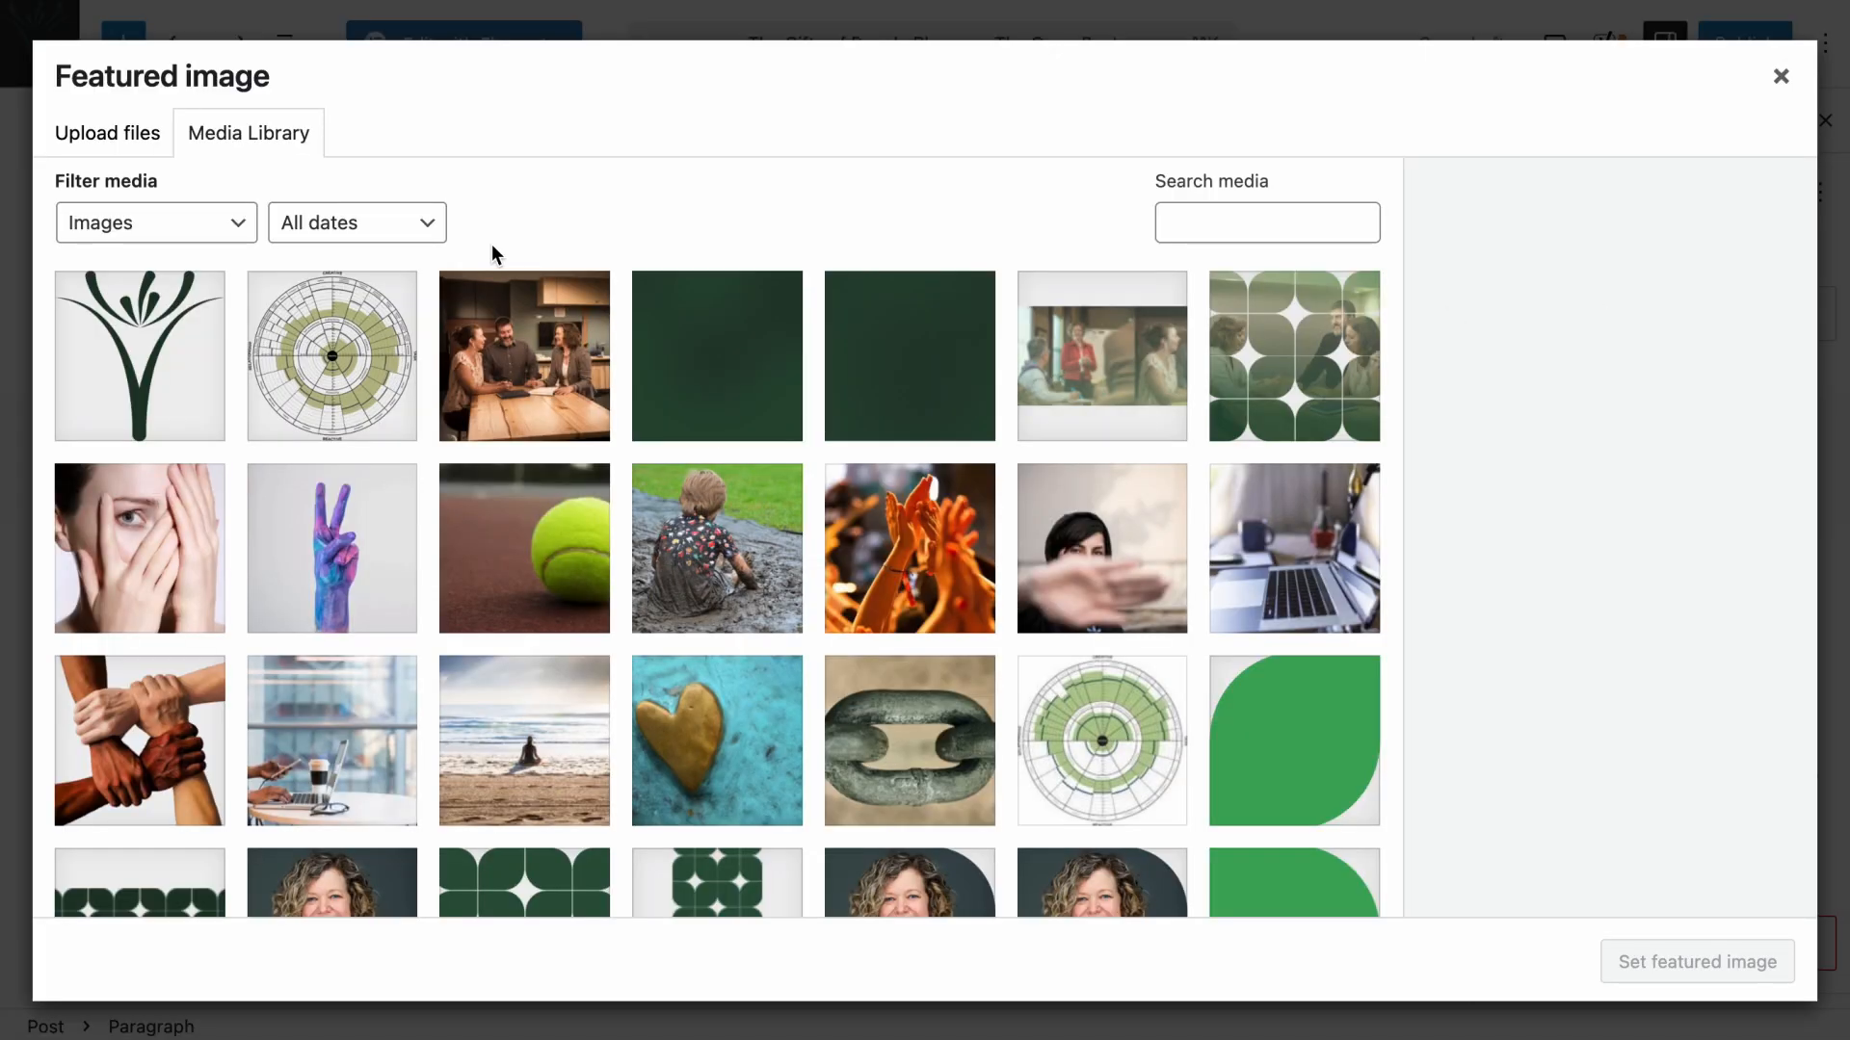
left_click(119, 137)
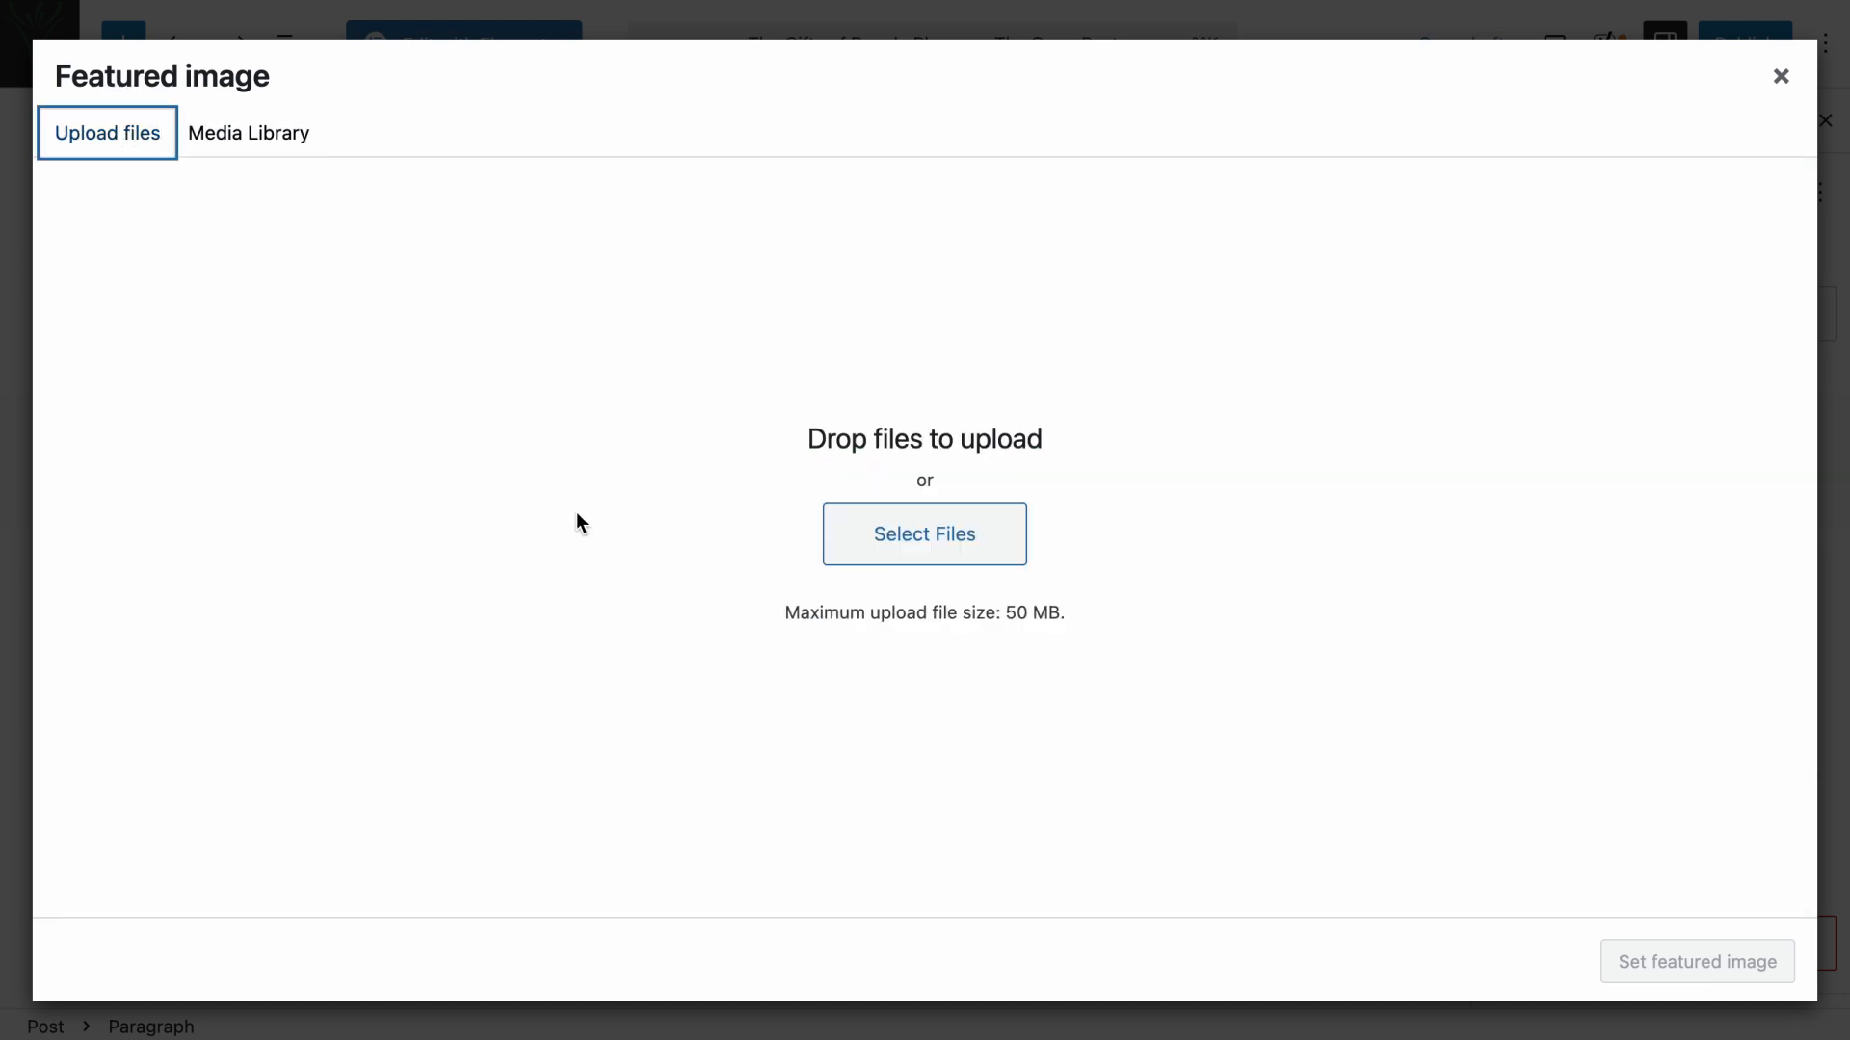
left_click(242, 148)
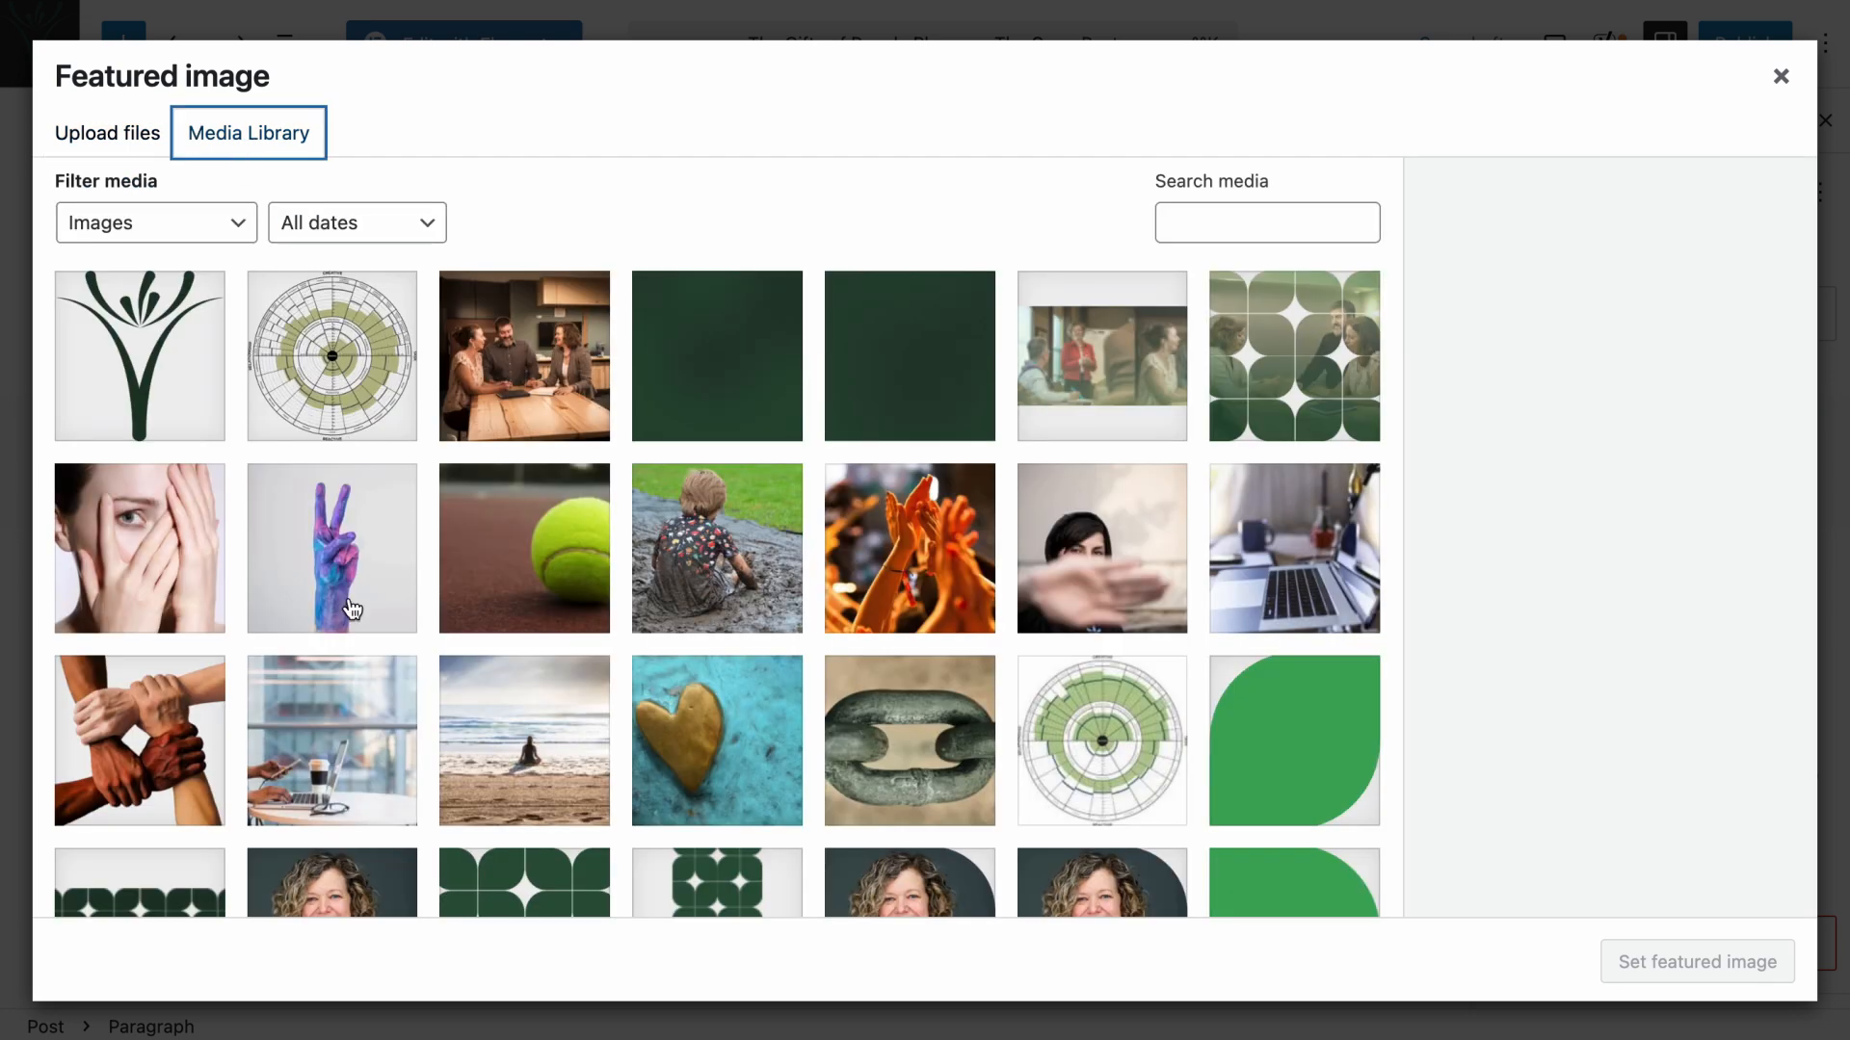
left_click(352, 544)
left_click(1651, 959)
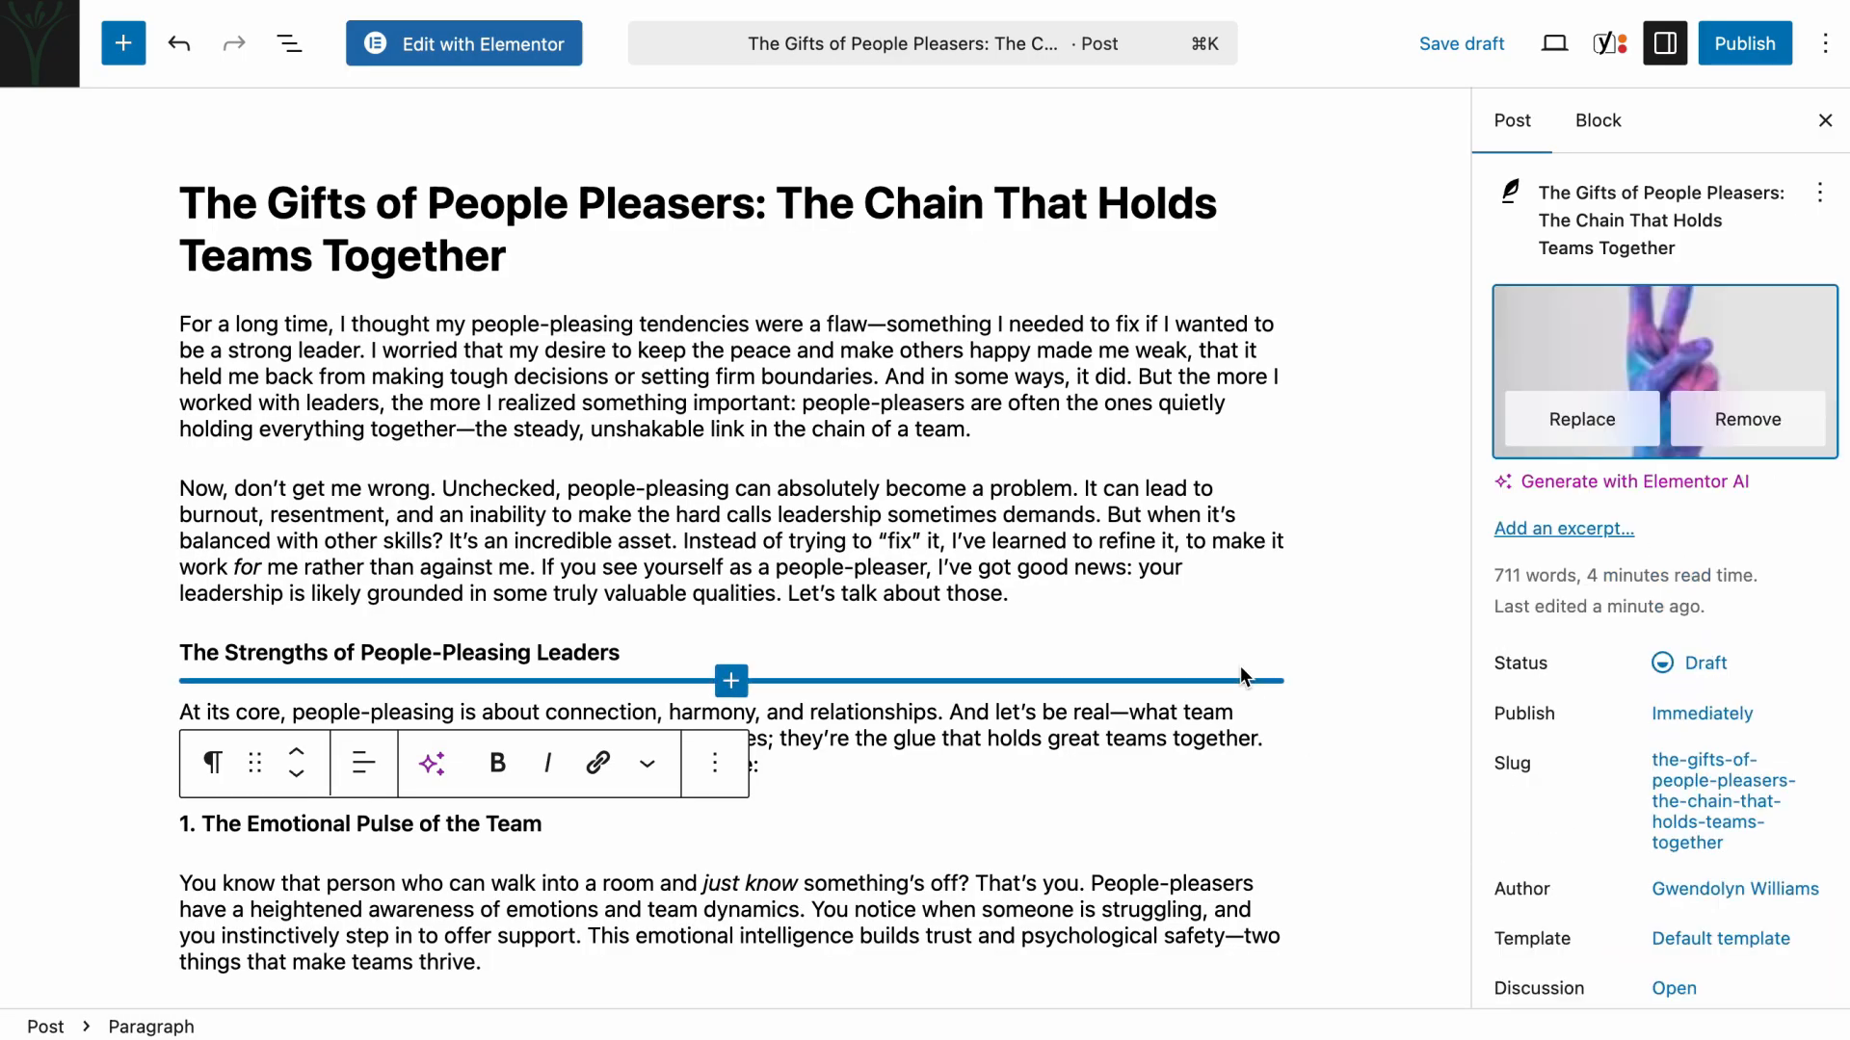
Step: Set the post's Yoast SEO focus keyphrase to "People Pleasers"
scroll(1240, 675, "down", 7)
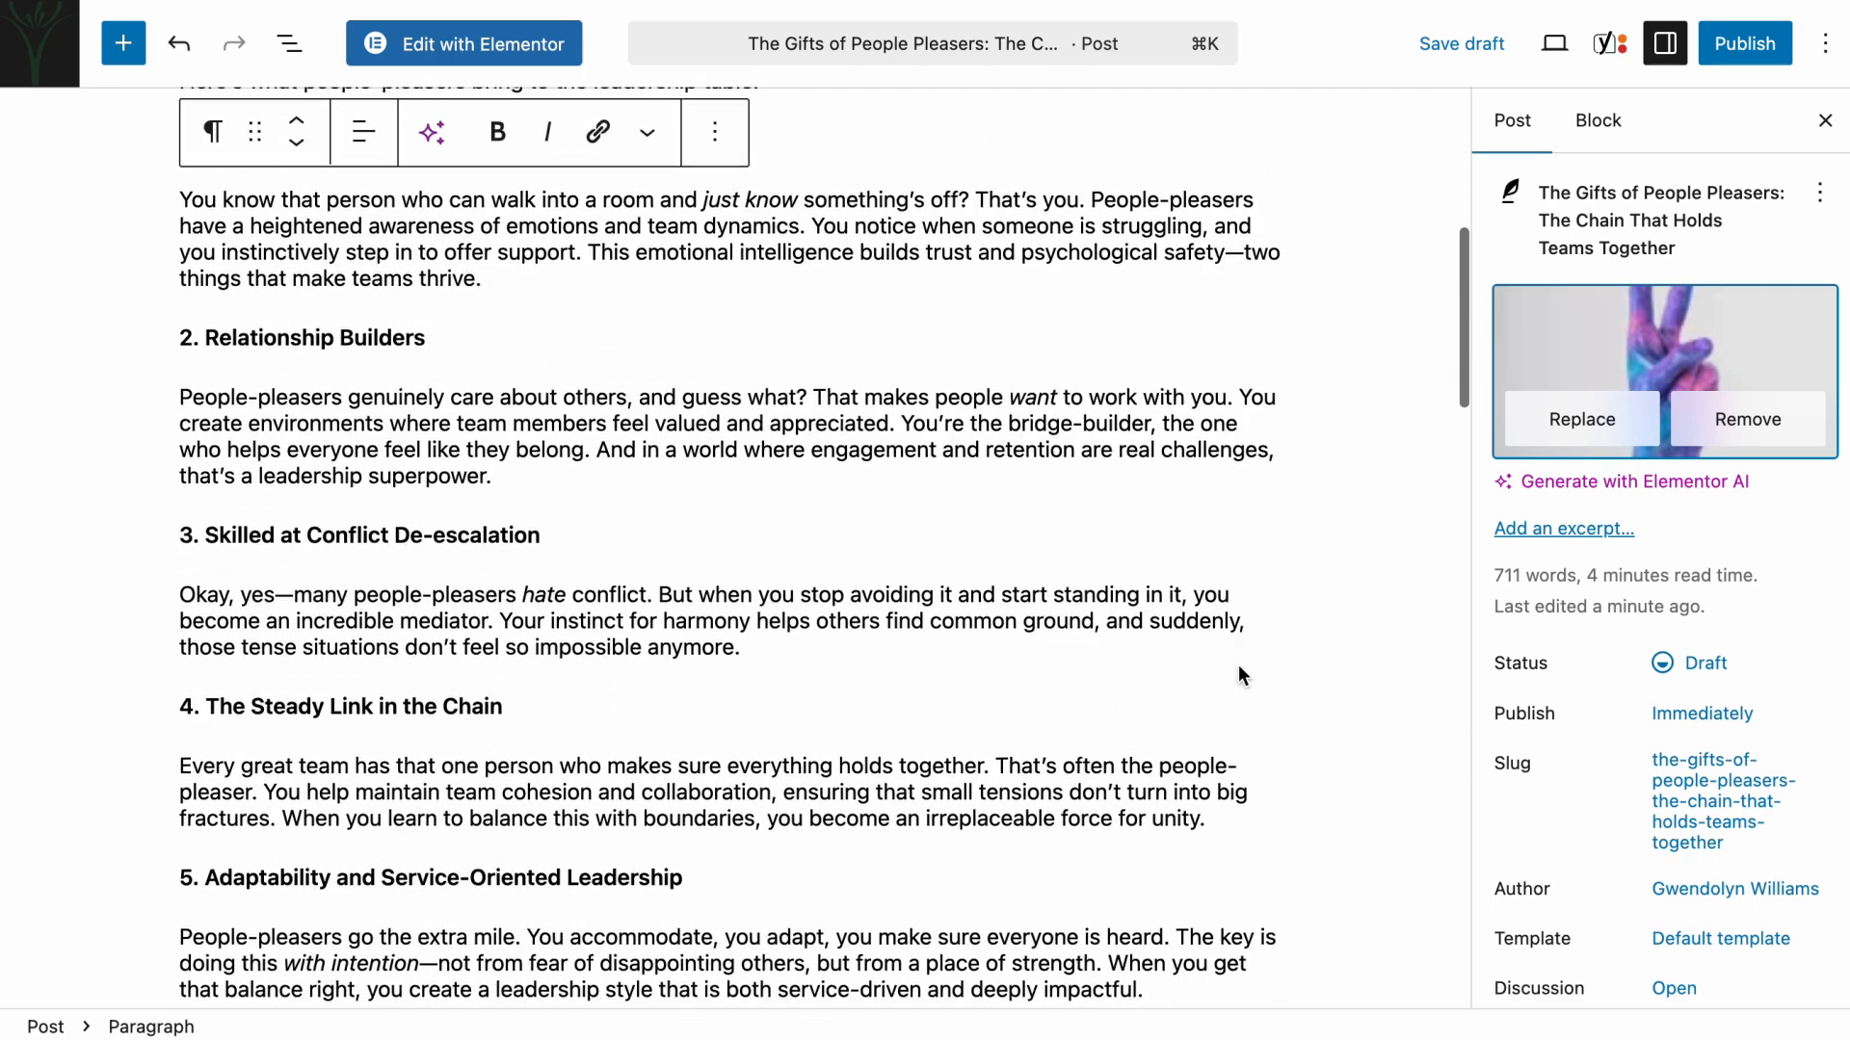
scroll(1240, 675, "down", 20)
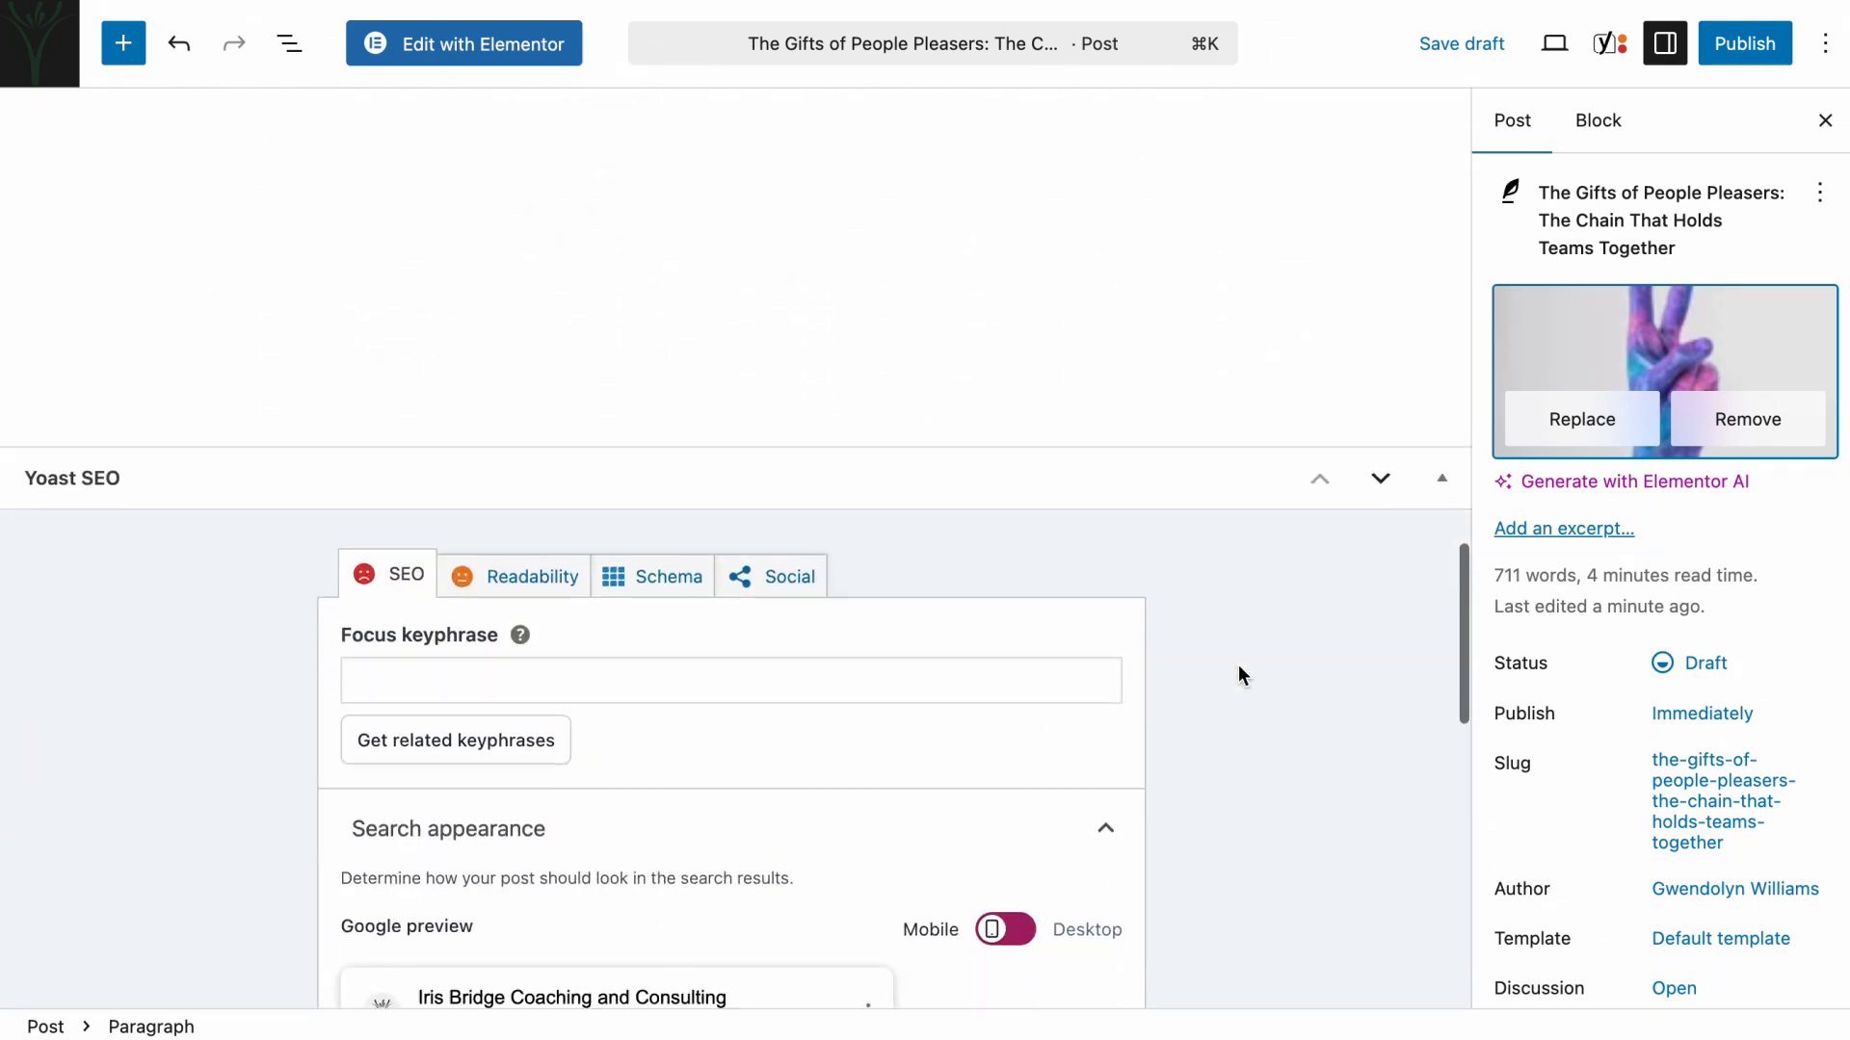
scroll(1239, 670, "down", 5)
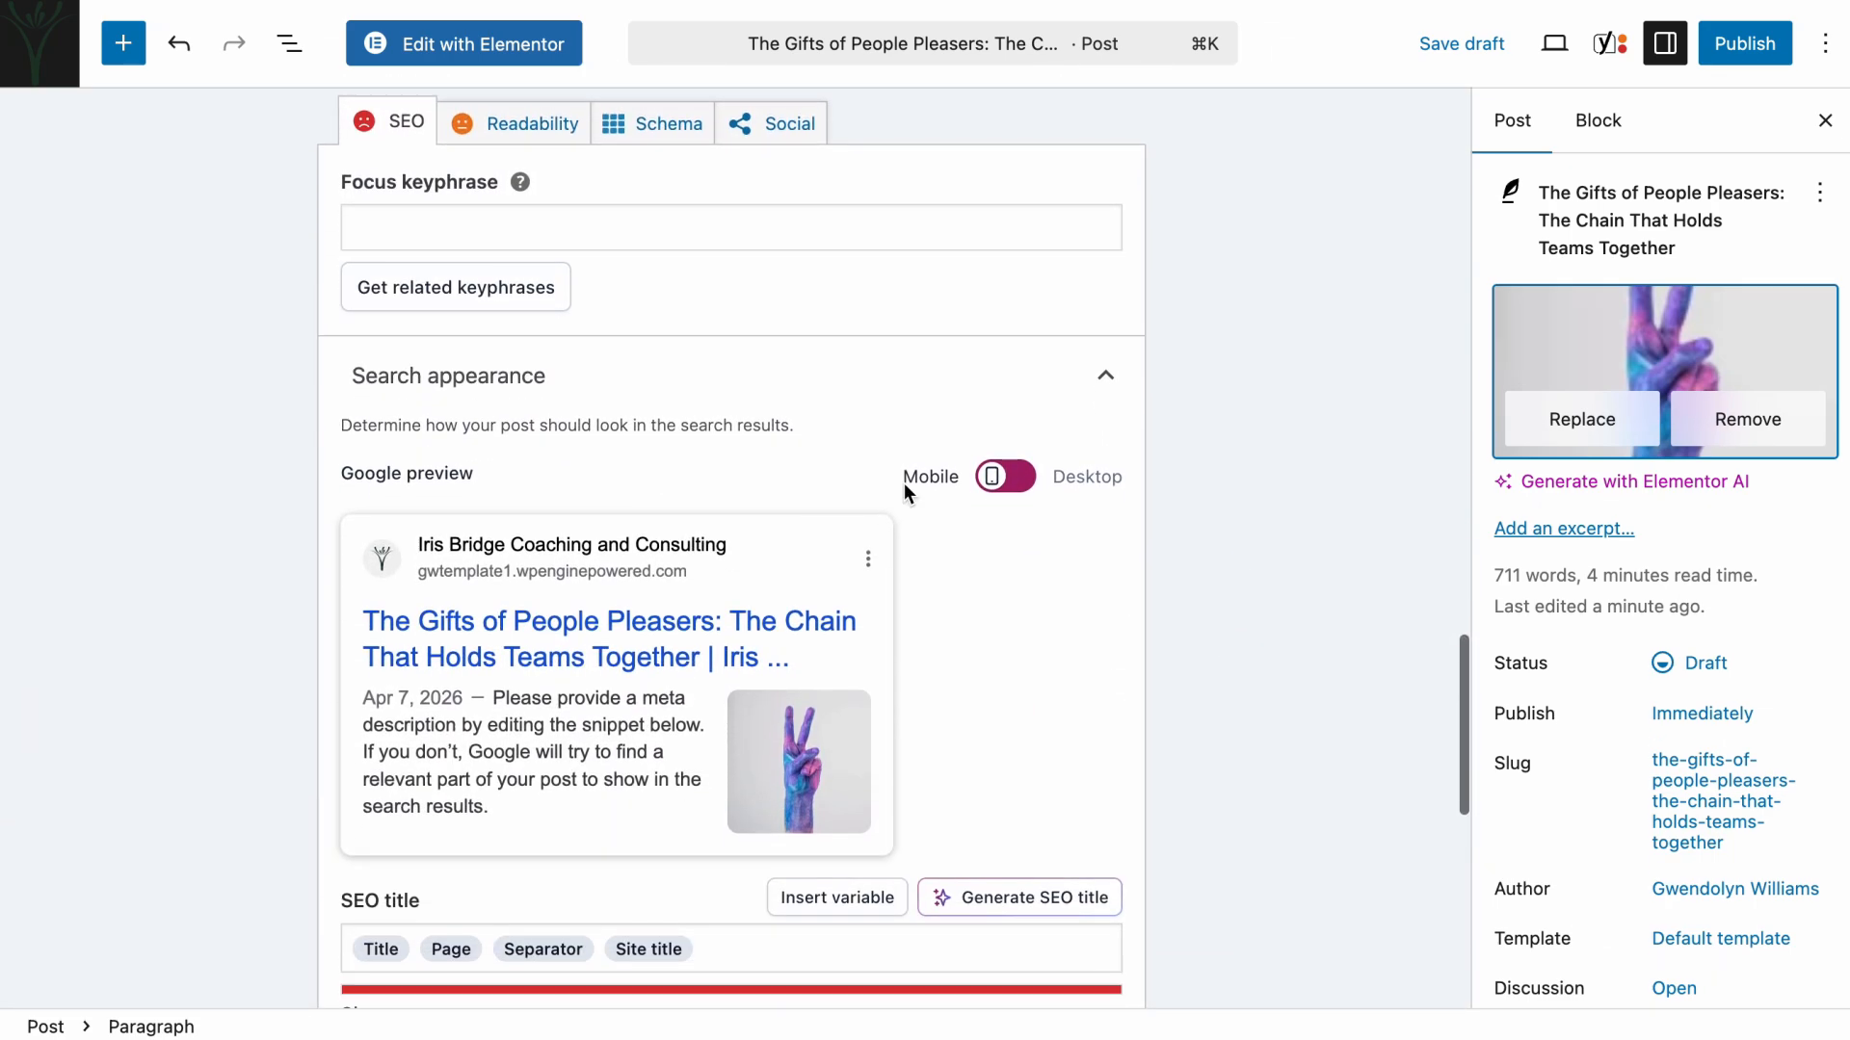
left_click(459, 225)
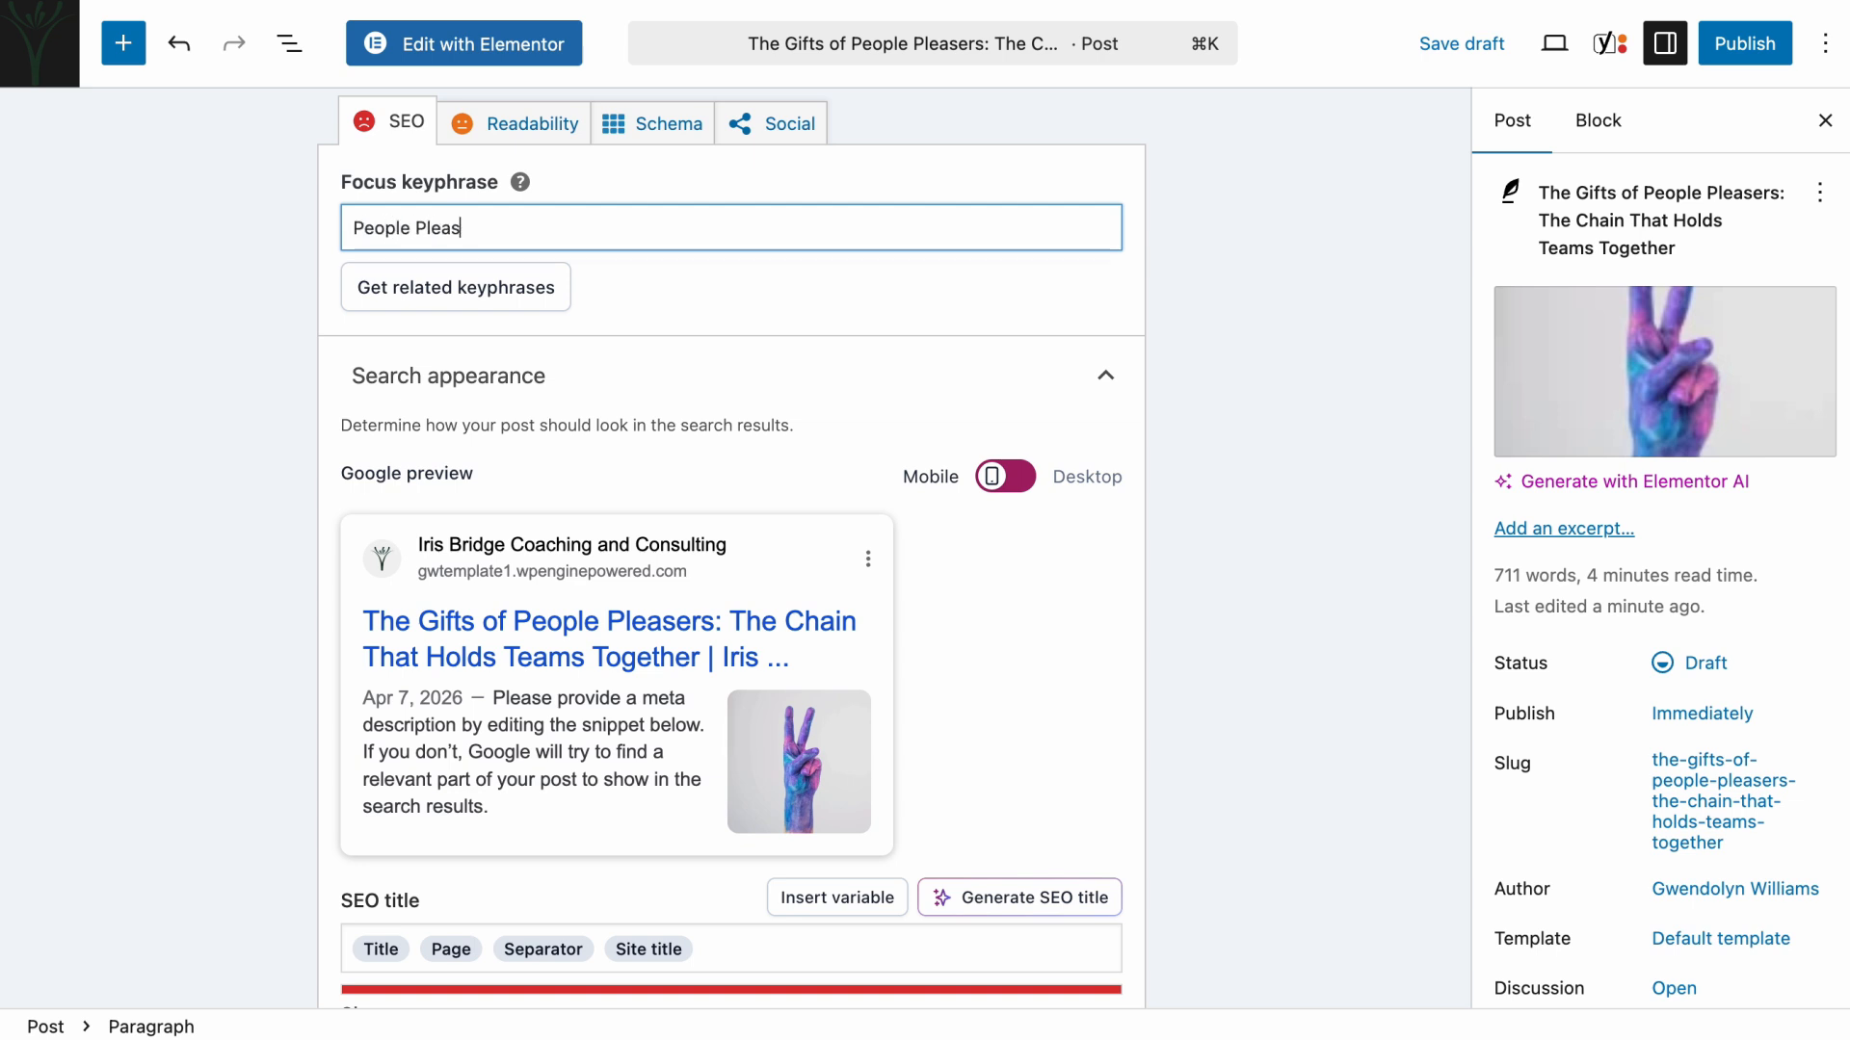
type("s")
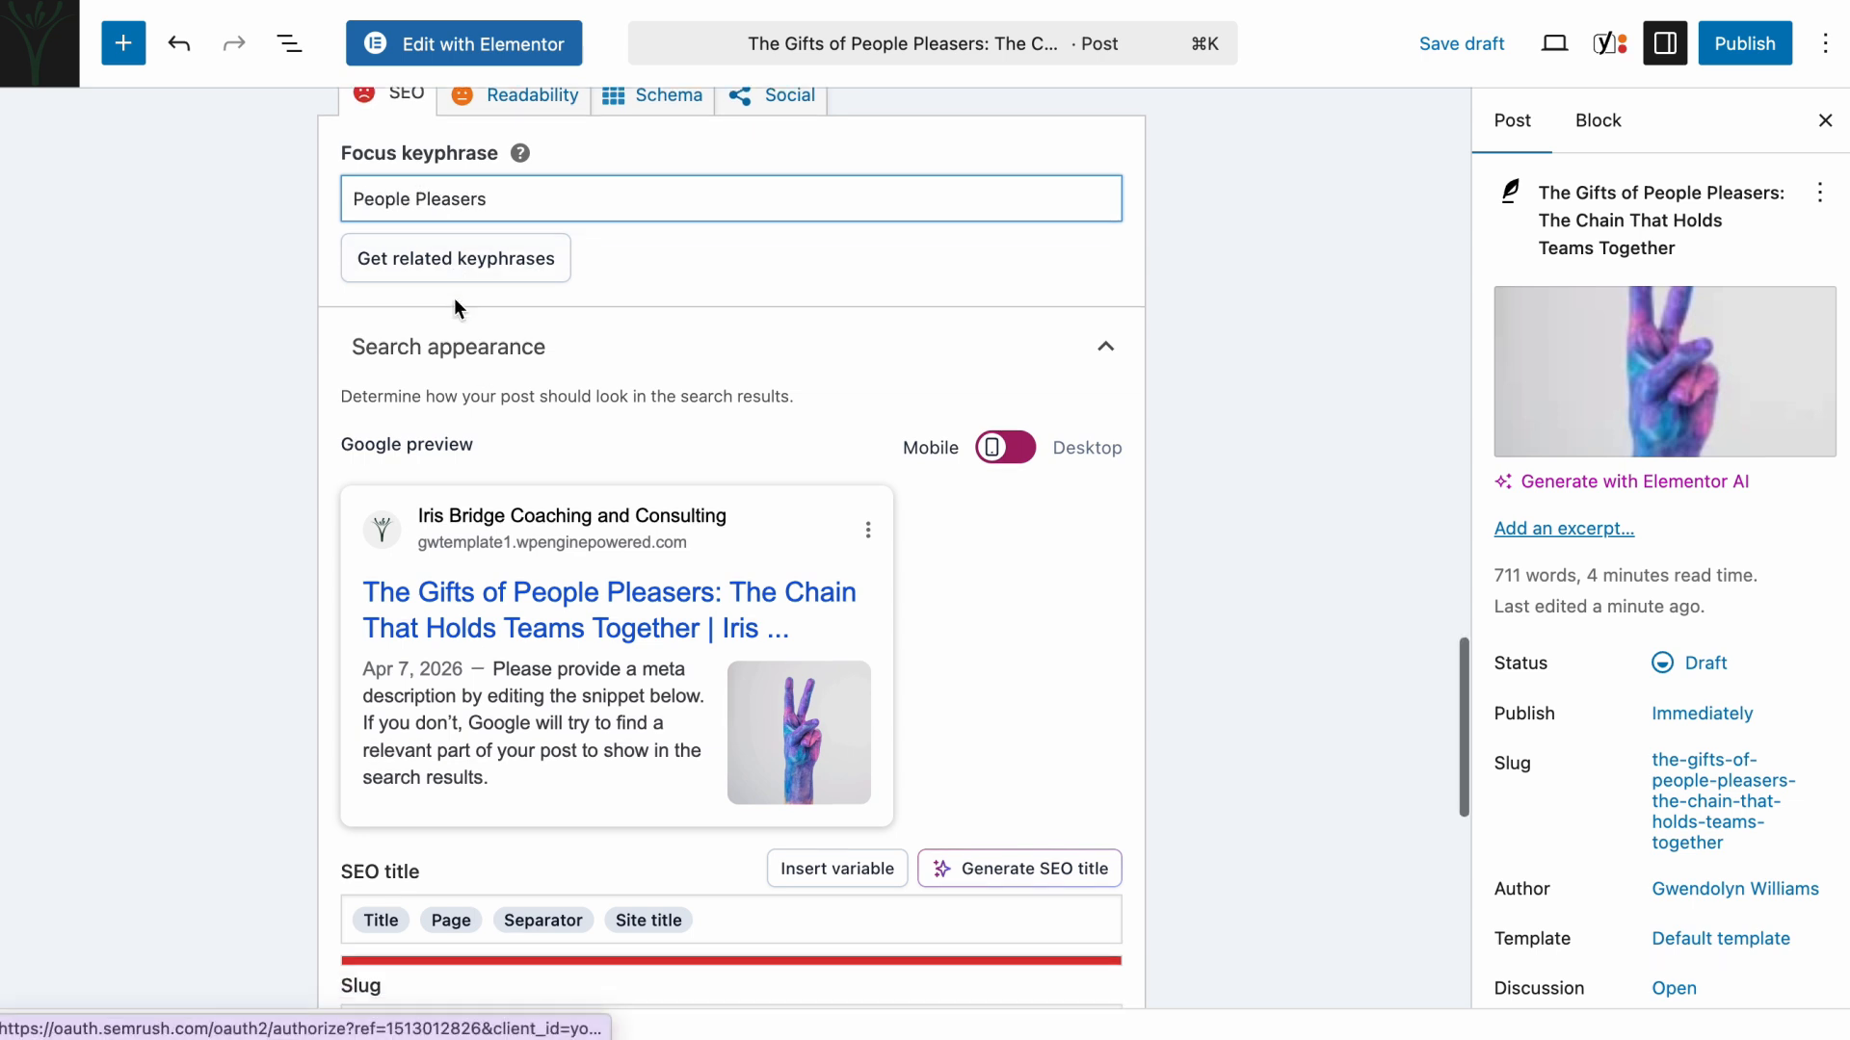
Step: Set the slug in the Yoast search appearance settings to "gift-of-people-pleasers"
scroll(454, 301, "down", 3)
scroll(454, 301, "down", 5)
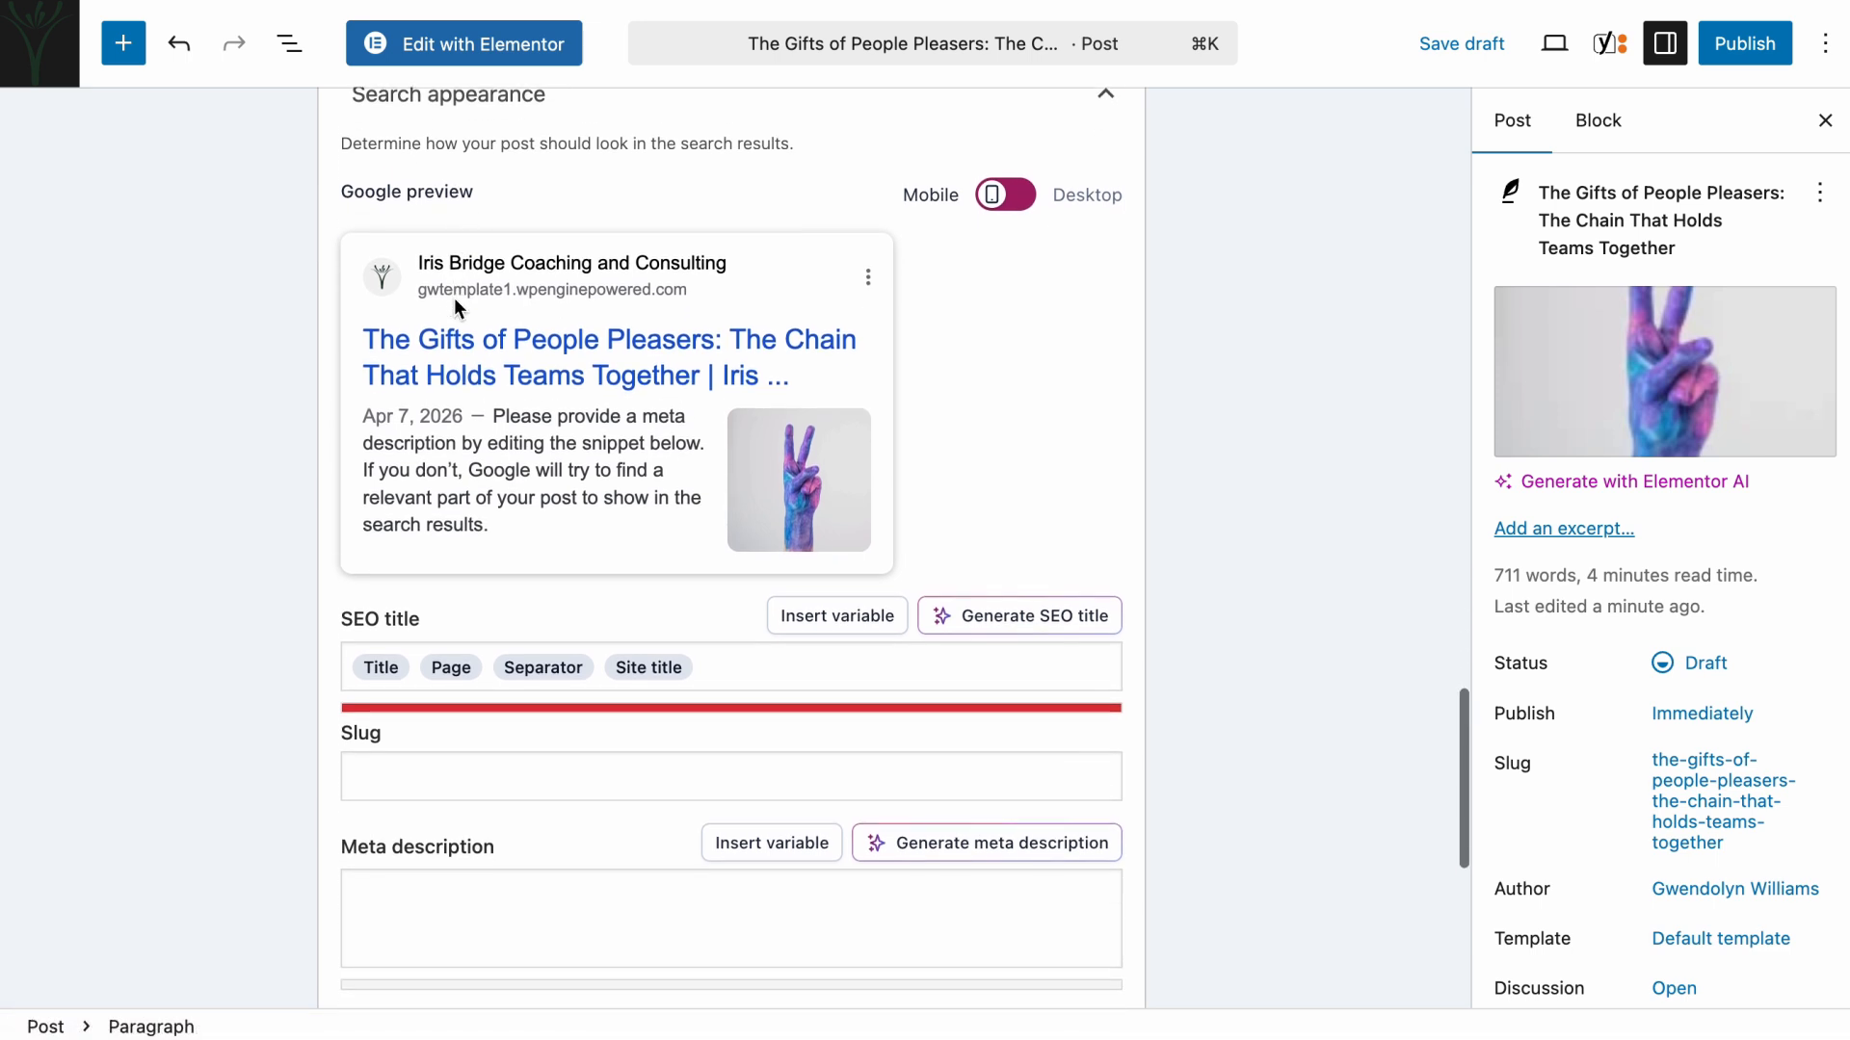
scroll(454, 300, "down", 2)
scroll(454, 301, "up", 3)
scroll(454, 310, "down", 1)
left_click(377, 501)
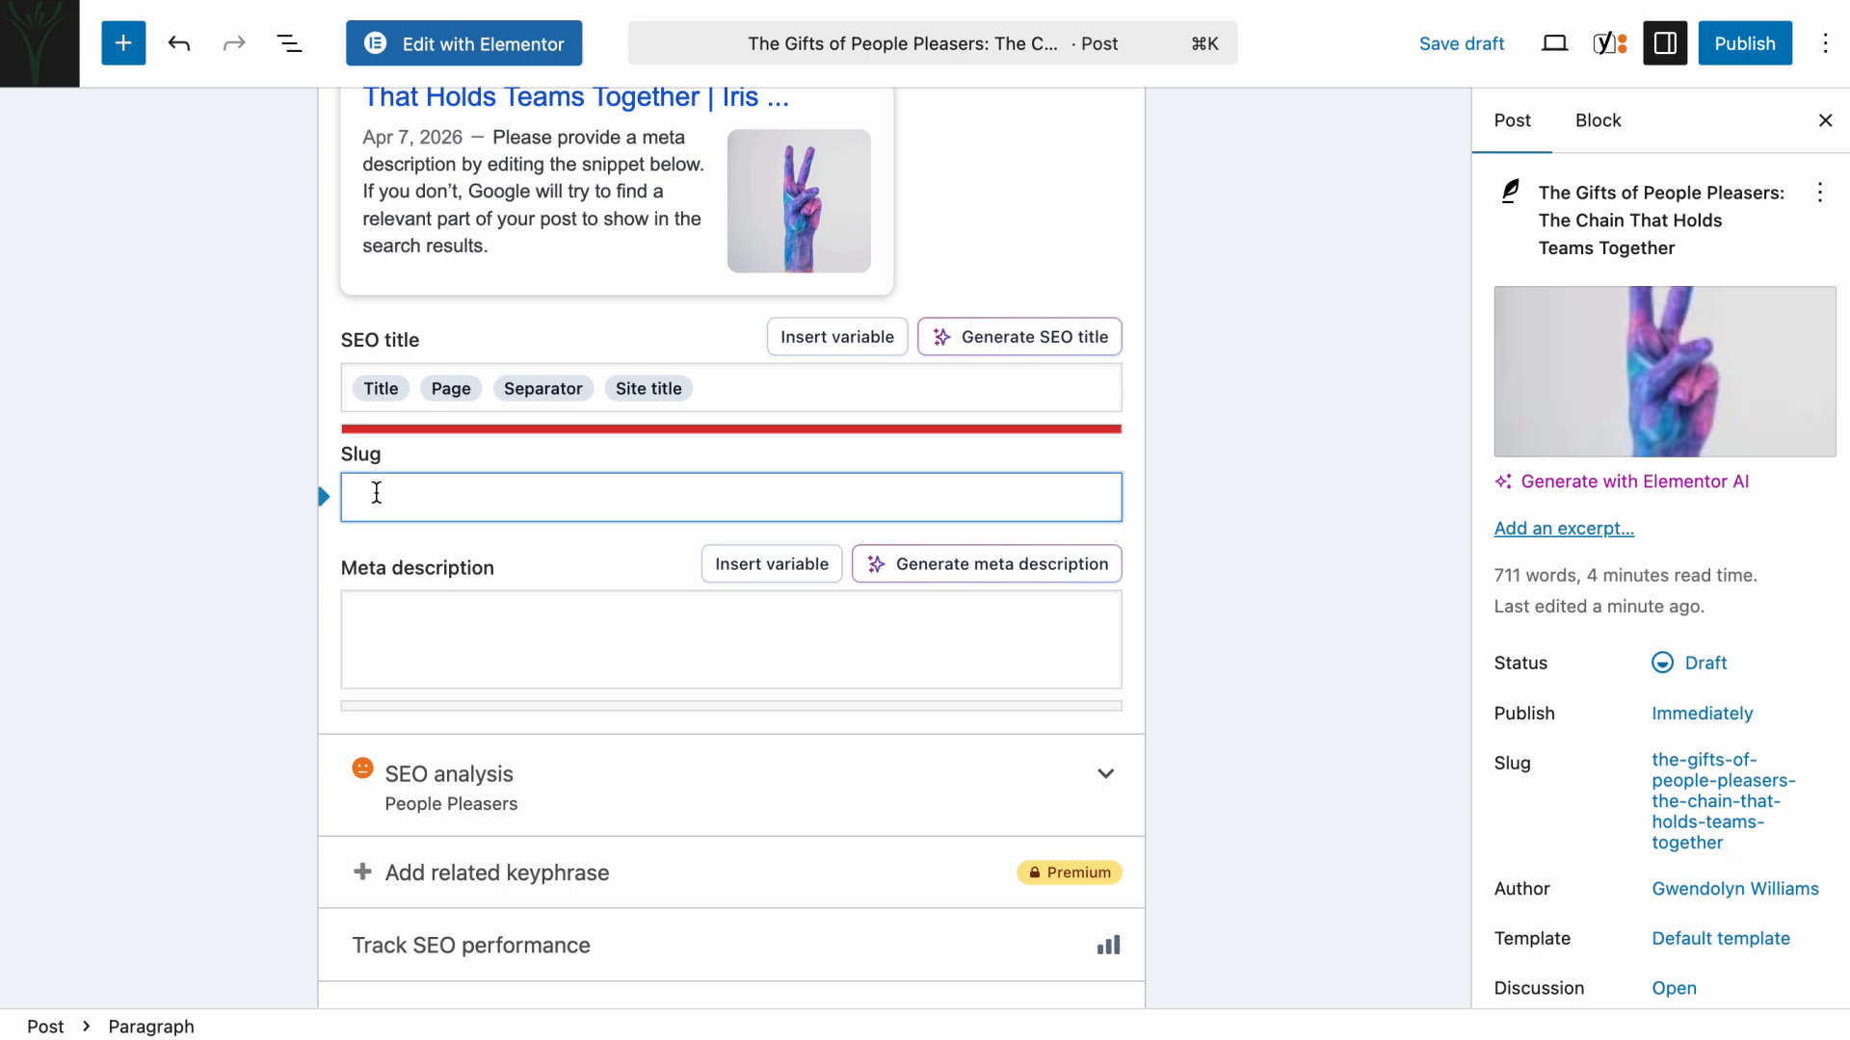
type("gift-o")
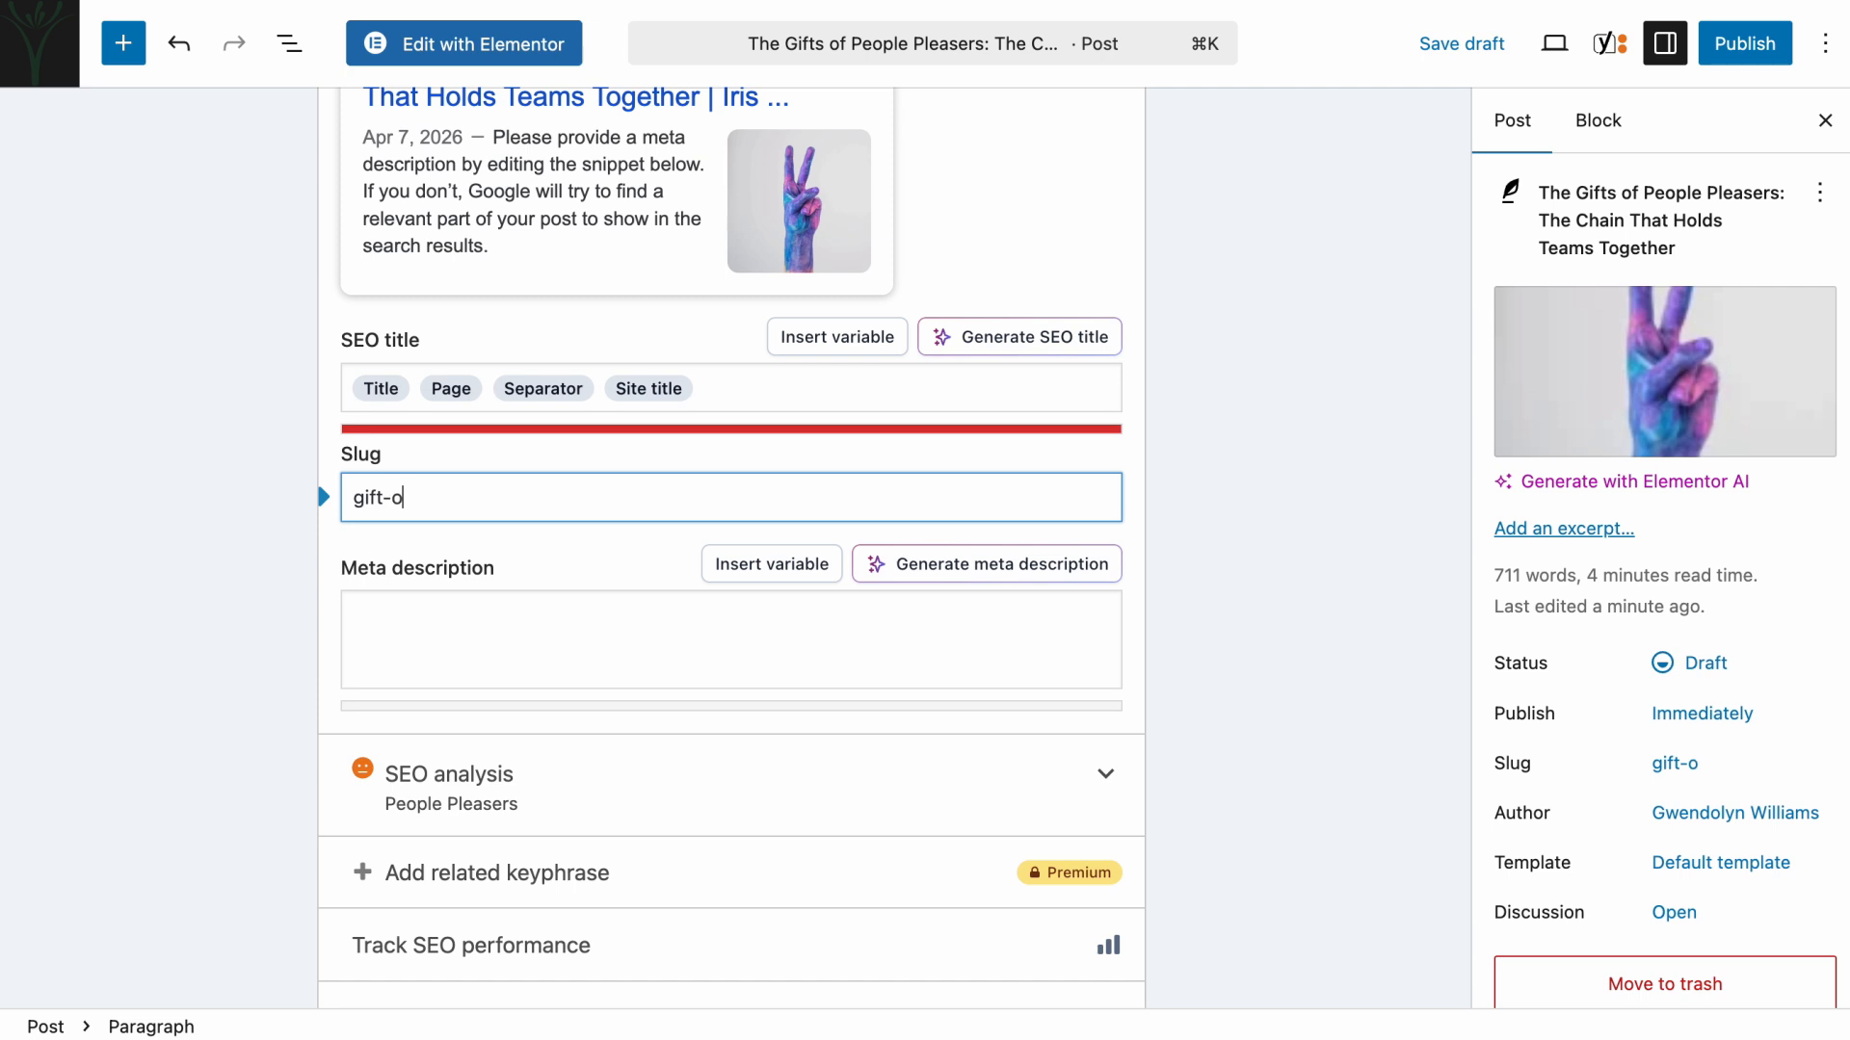
type("f-people-pleaser")
Step: Enter the meta description "A small header." and check it in the Google preview
left_click(422, 607)
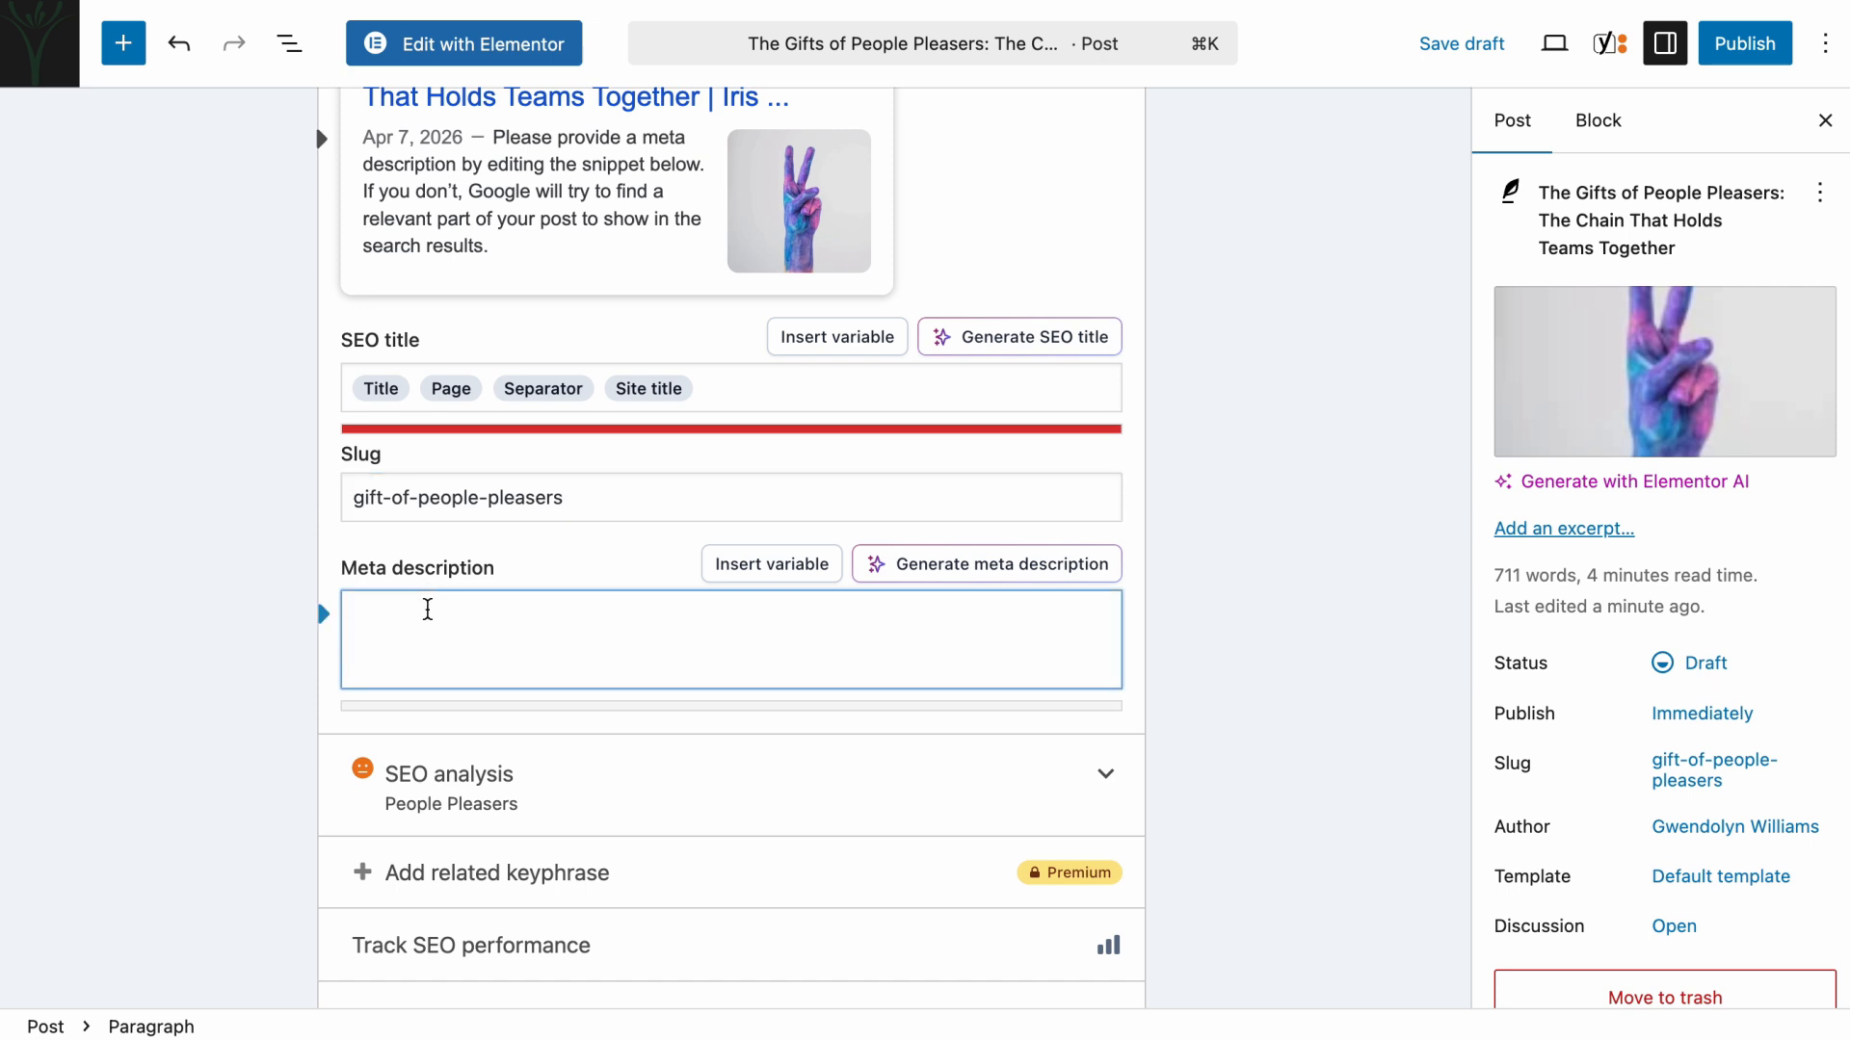
scroll(428, 609, "up", 3)
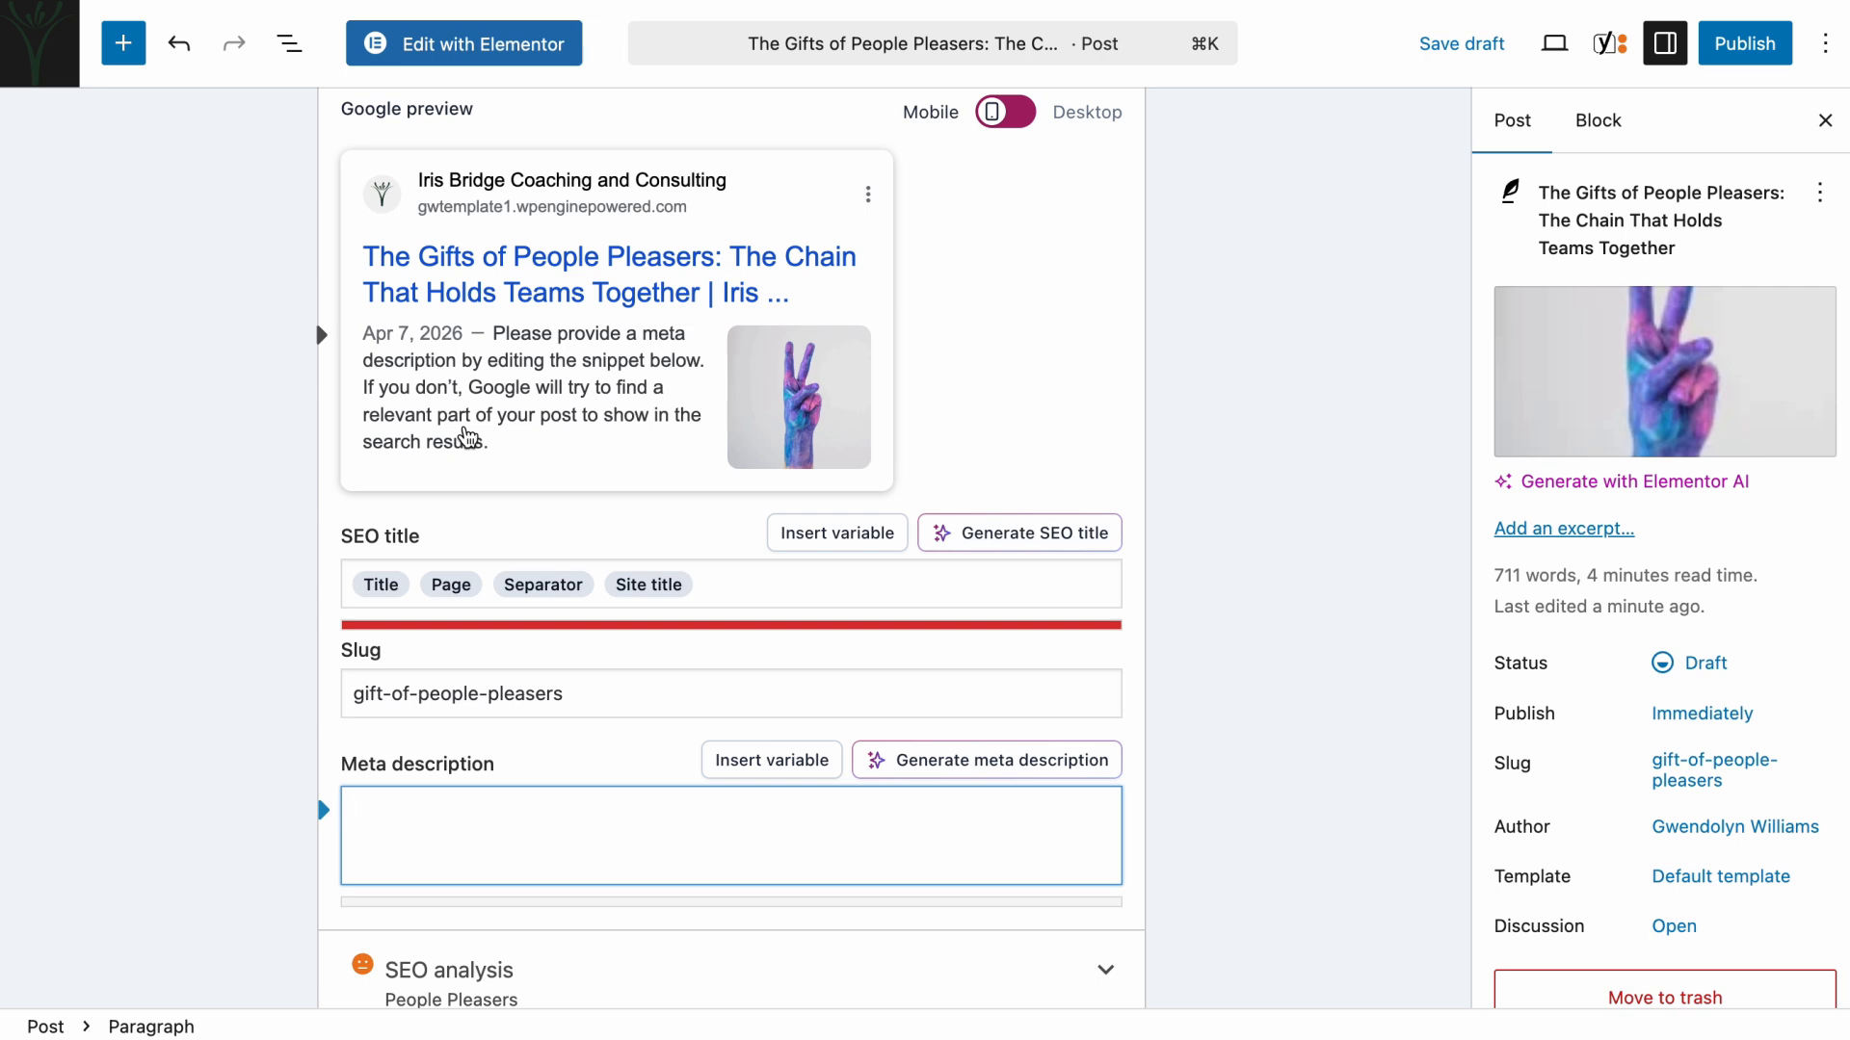
scroll(467, 438, "down", 3)
left_click(384, 487)
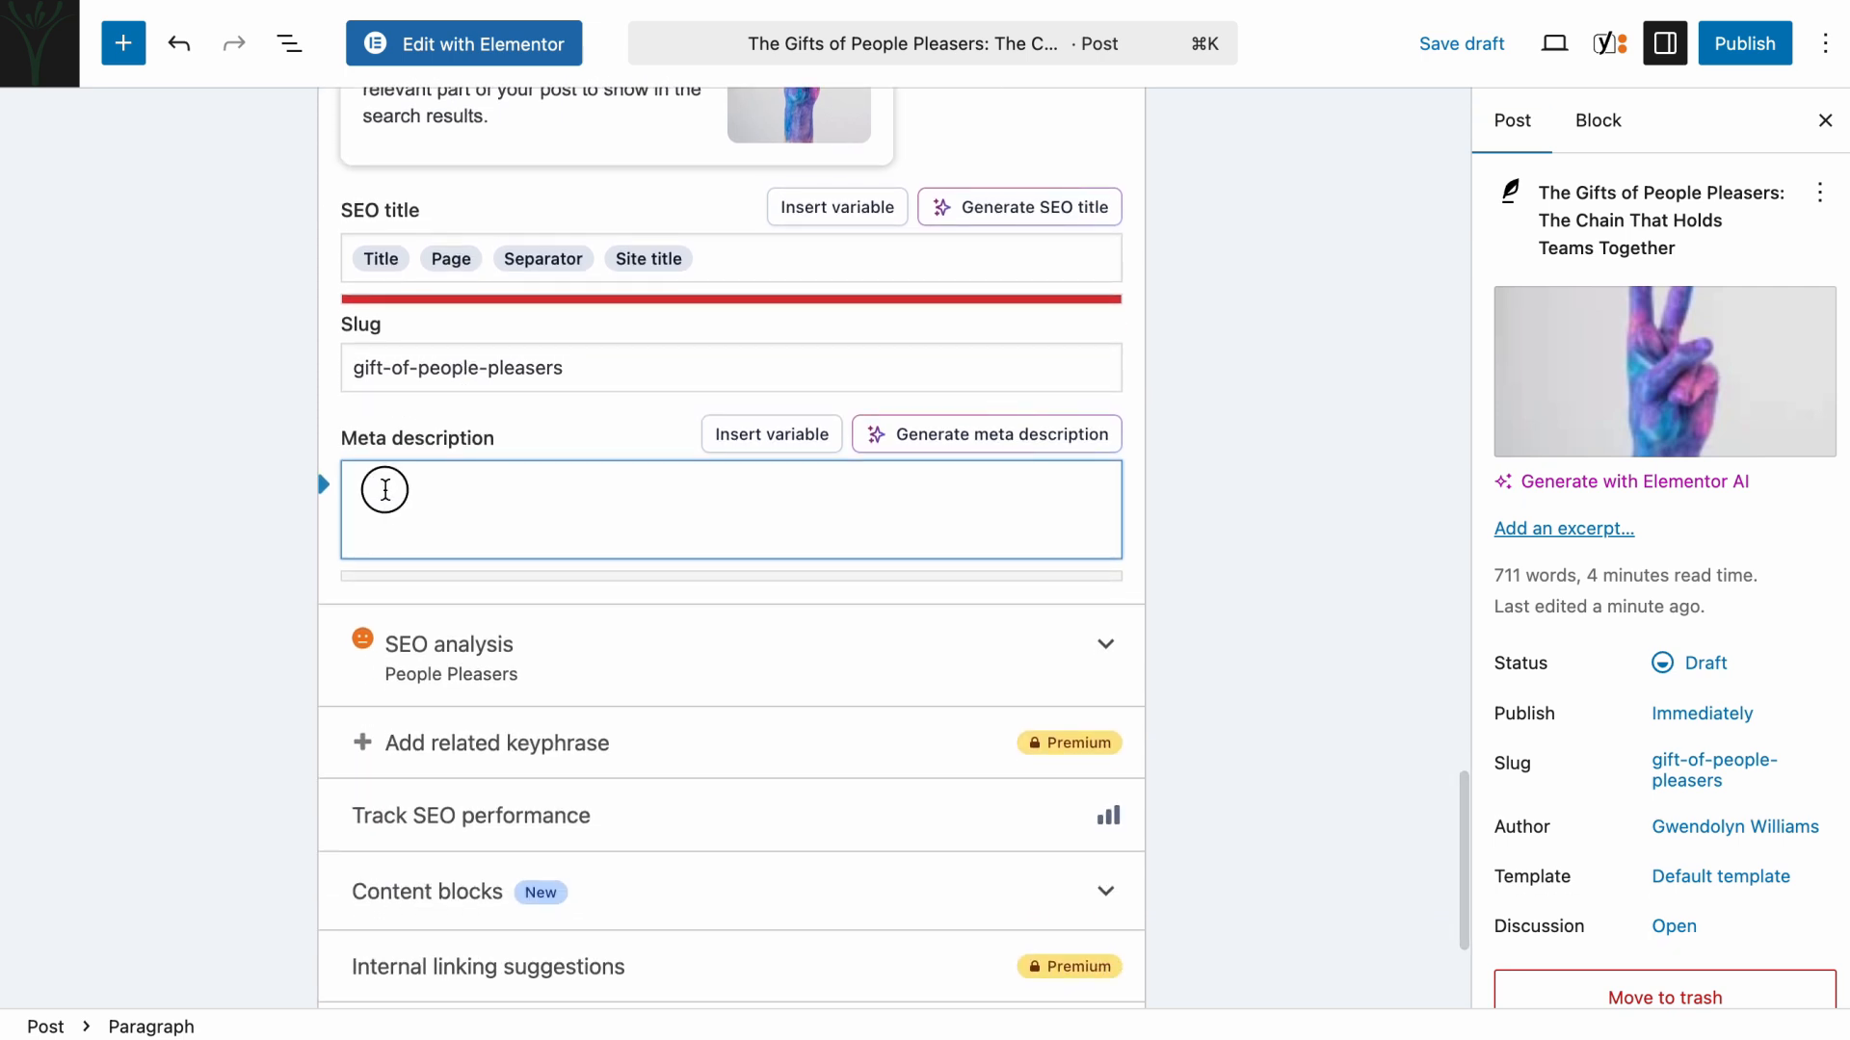
type("A small header.")
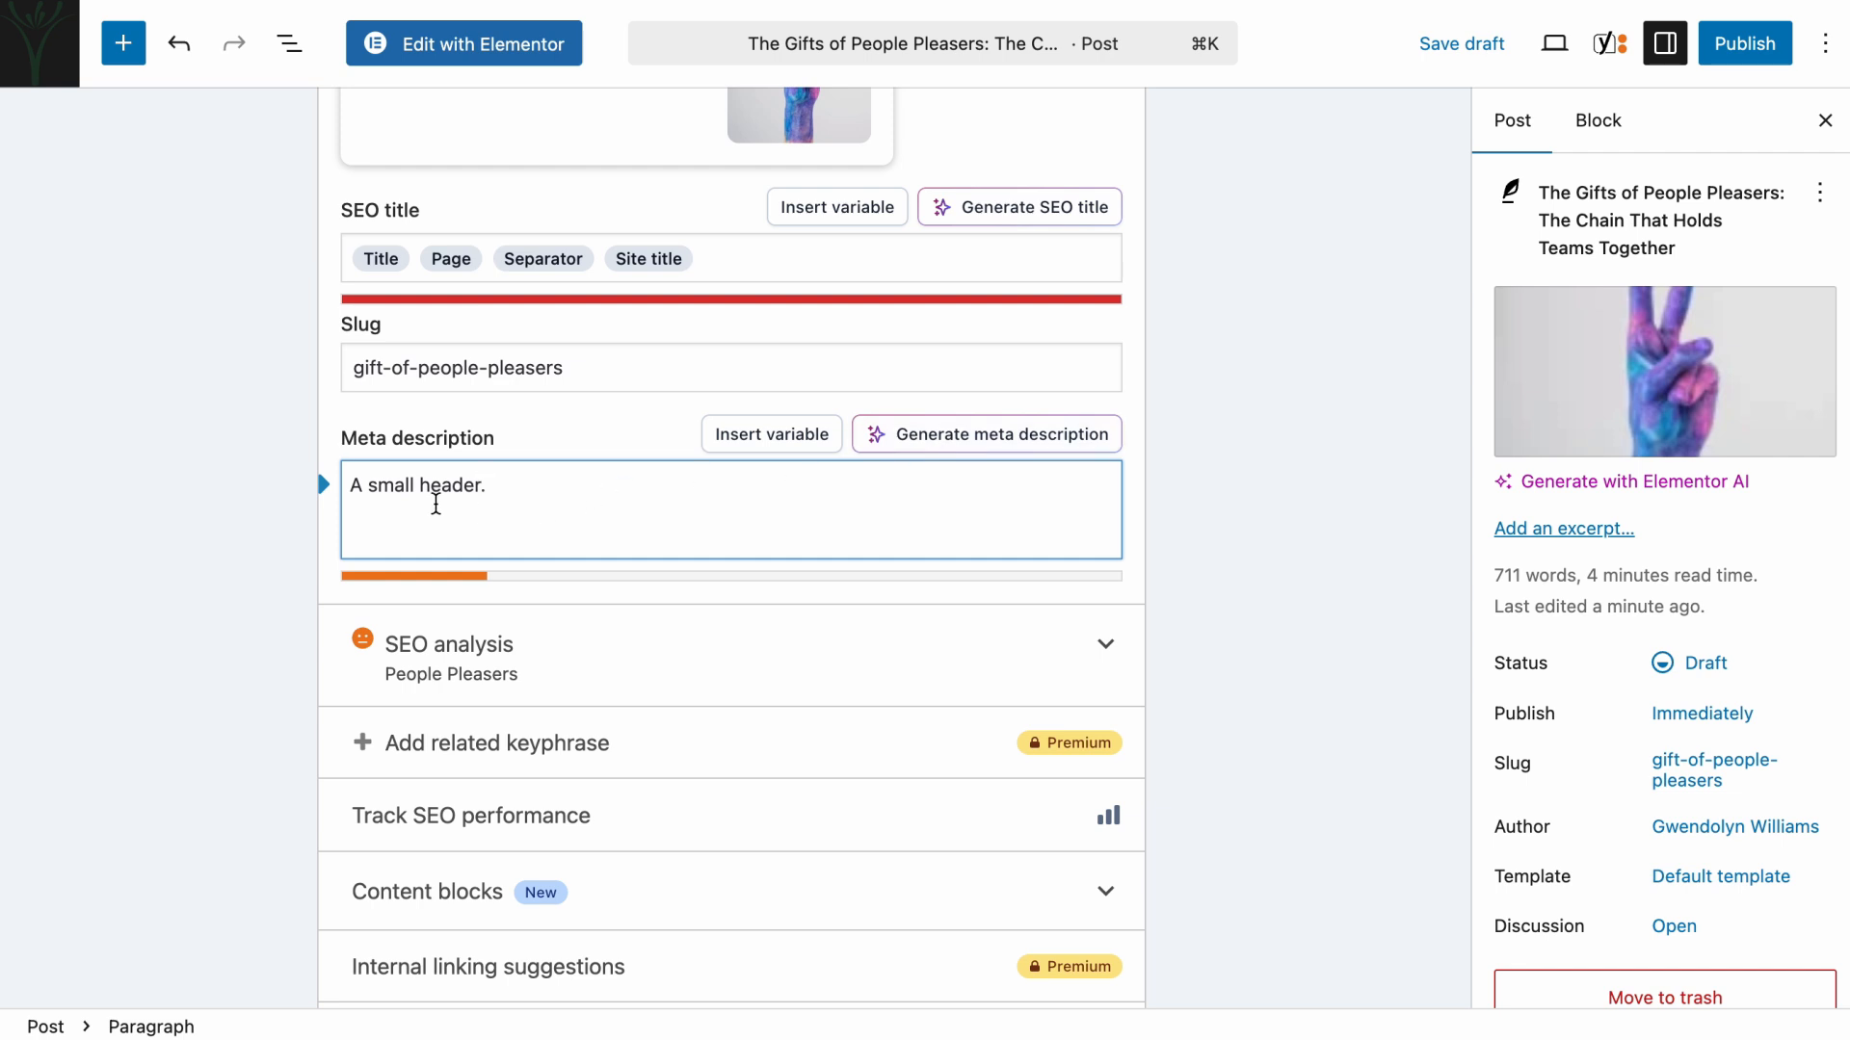
scroll(436, 496, "up", 1)
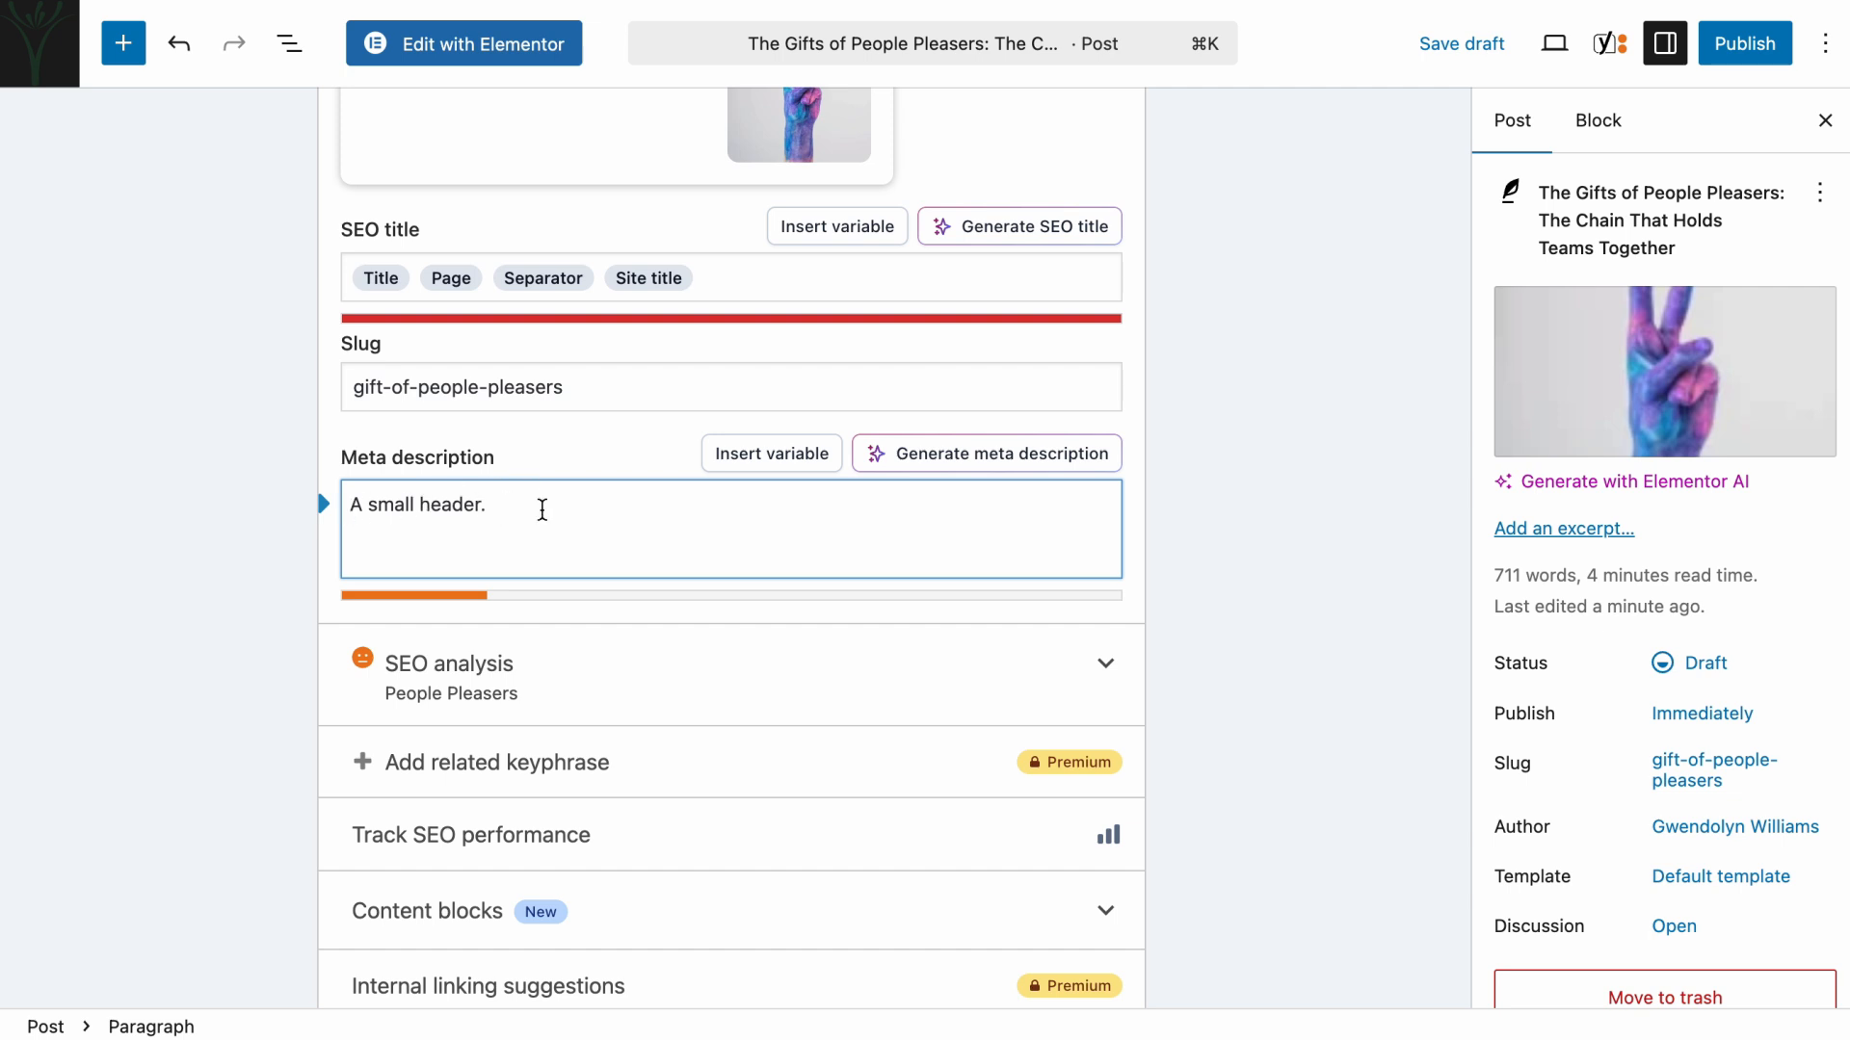
scroll(542, 509, "up", 5)
scroll(543, 510, "up", 5)
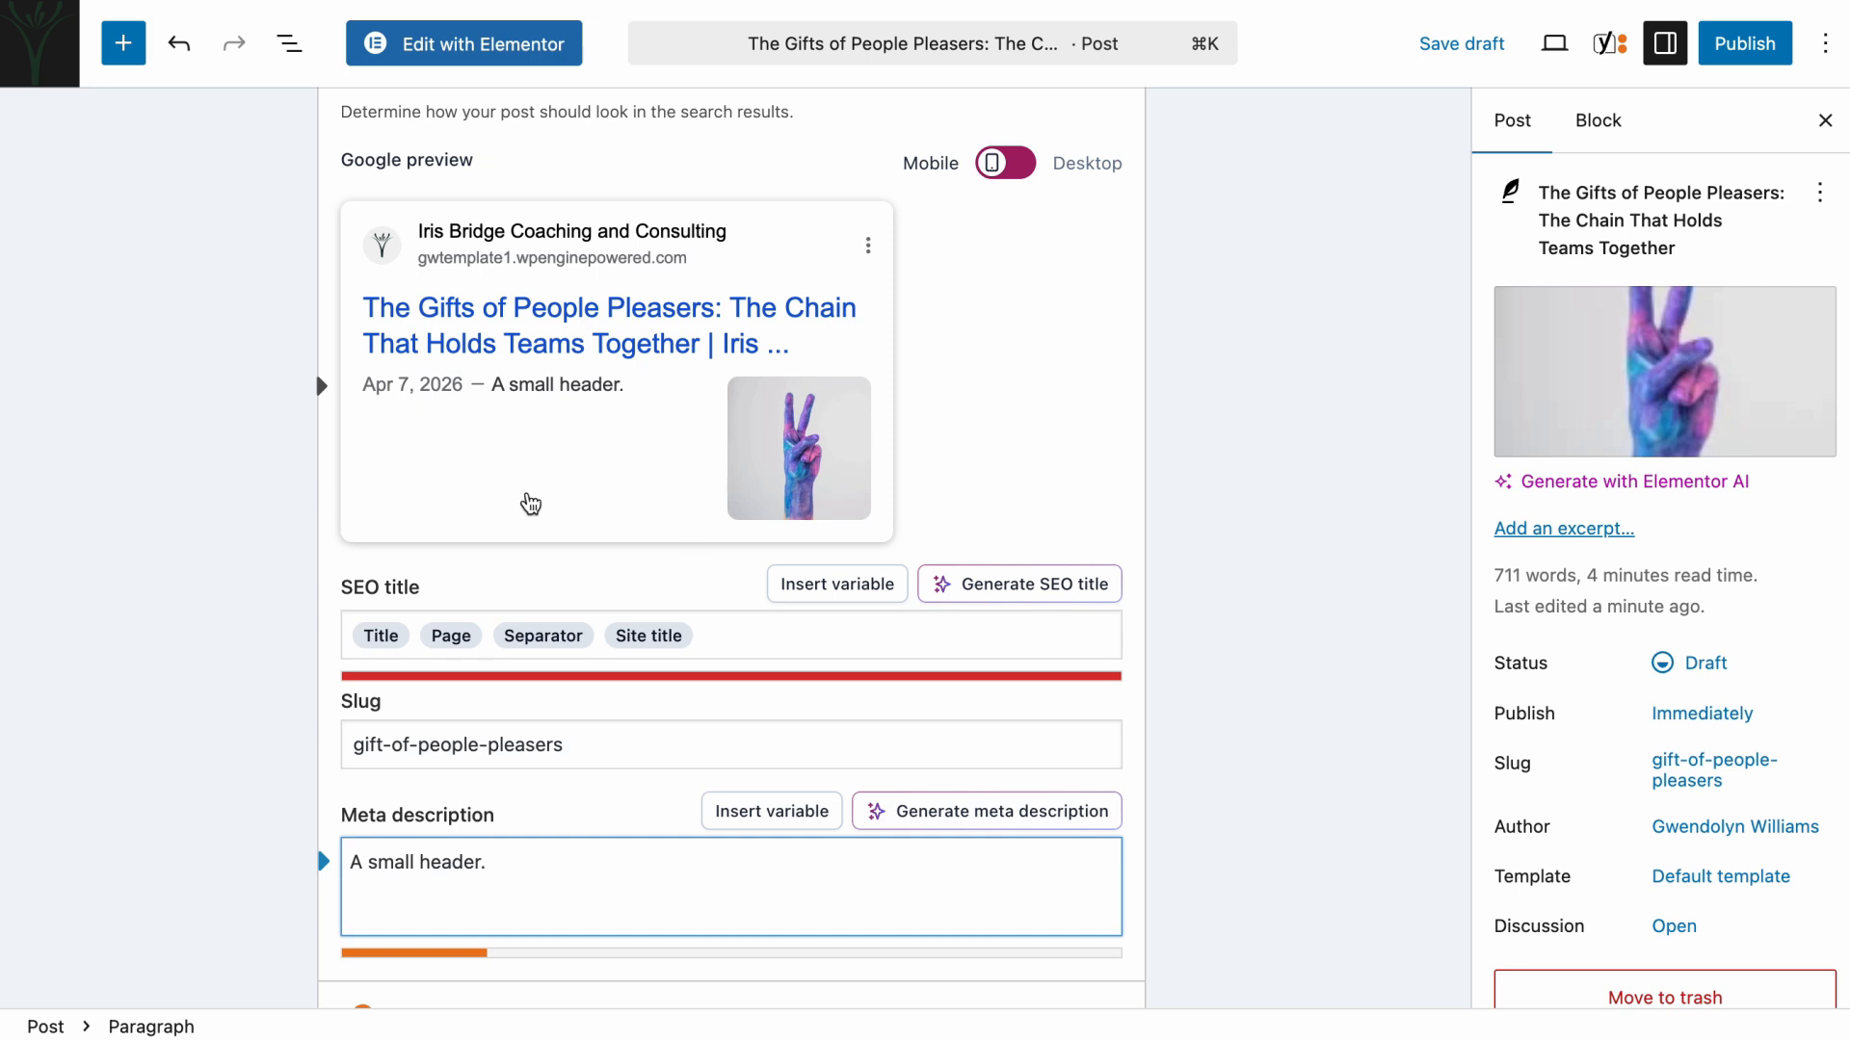
scroll(529, 504, "down", 3)
scroll(526, 500, "down", 1)
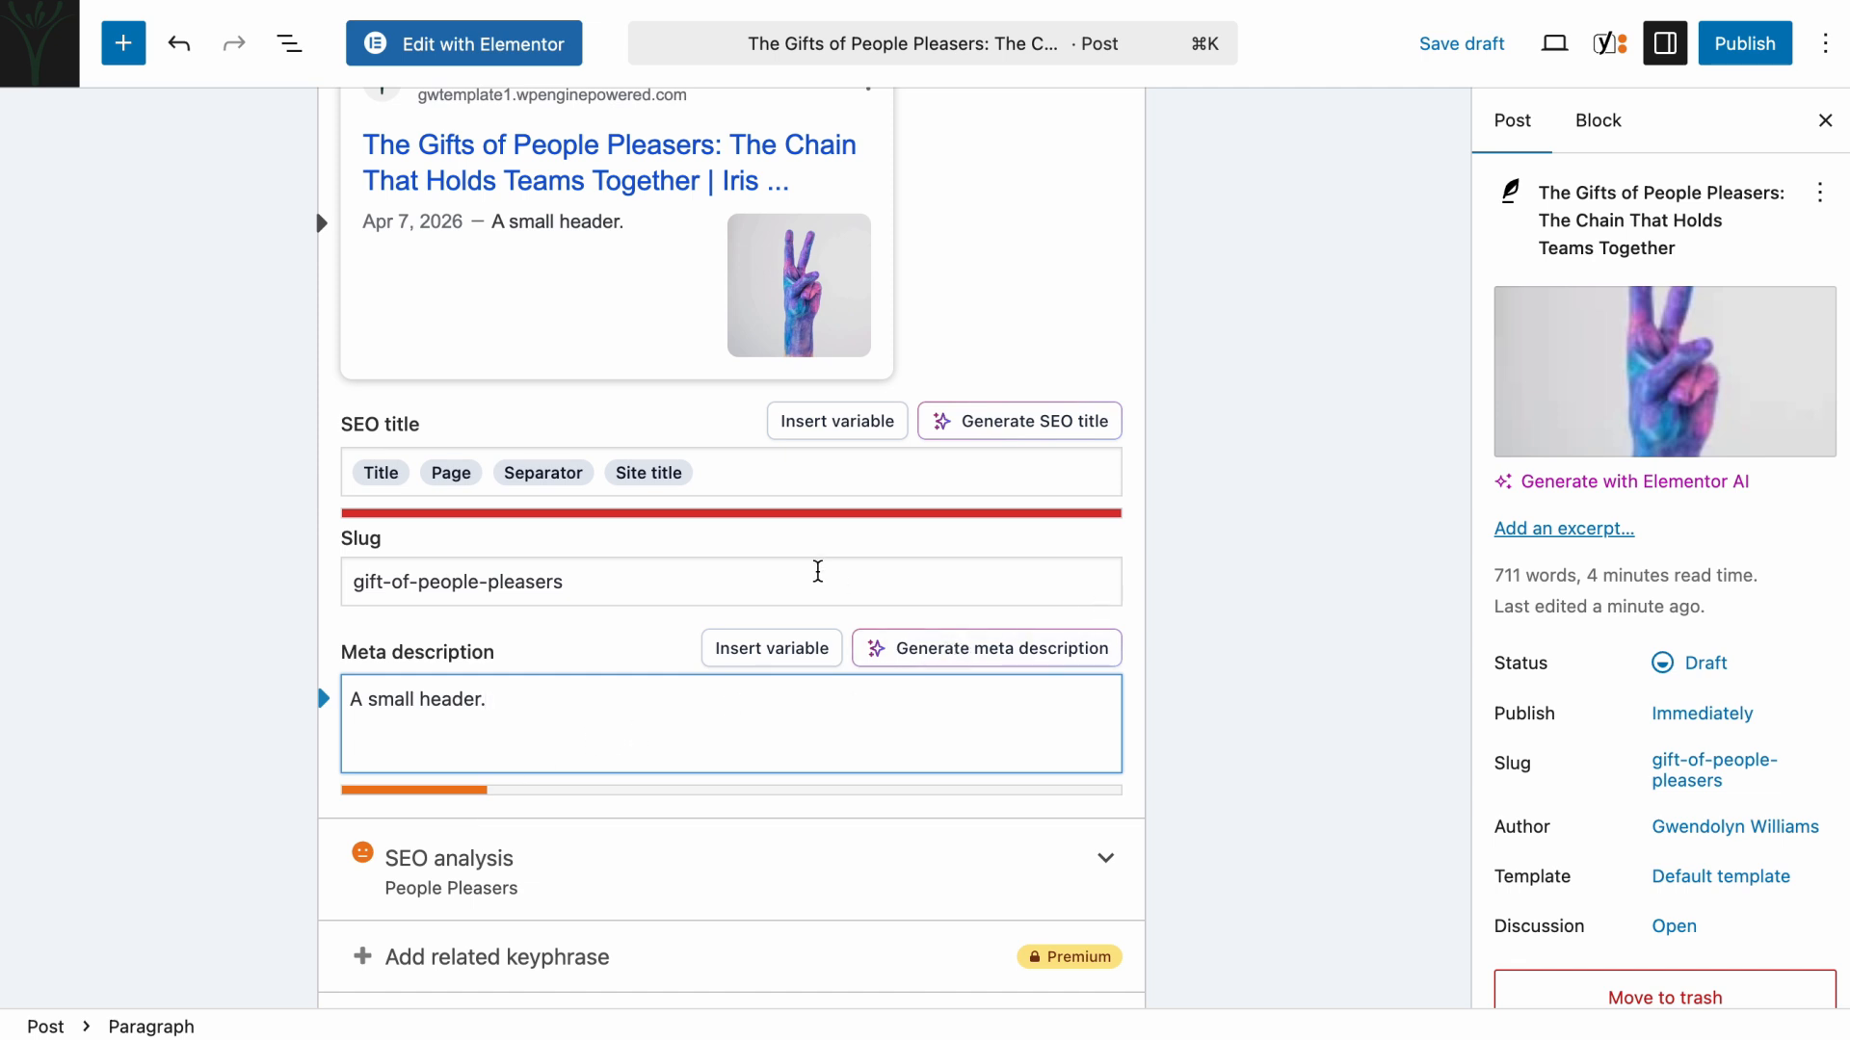
Step: Set the post's publish date to April 11, 2026, keeping the existing time
scroll(818, 571, "up", 6)
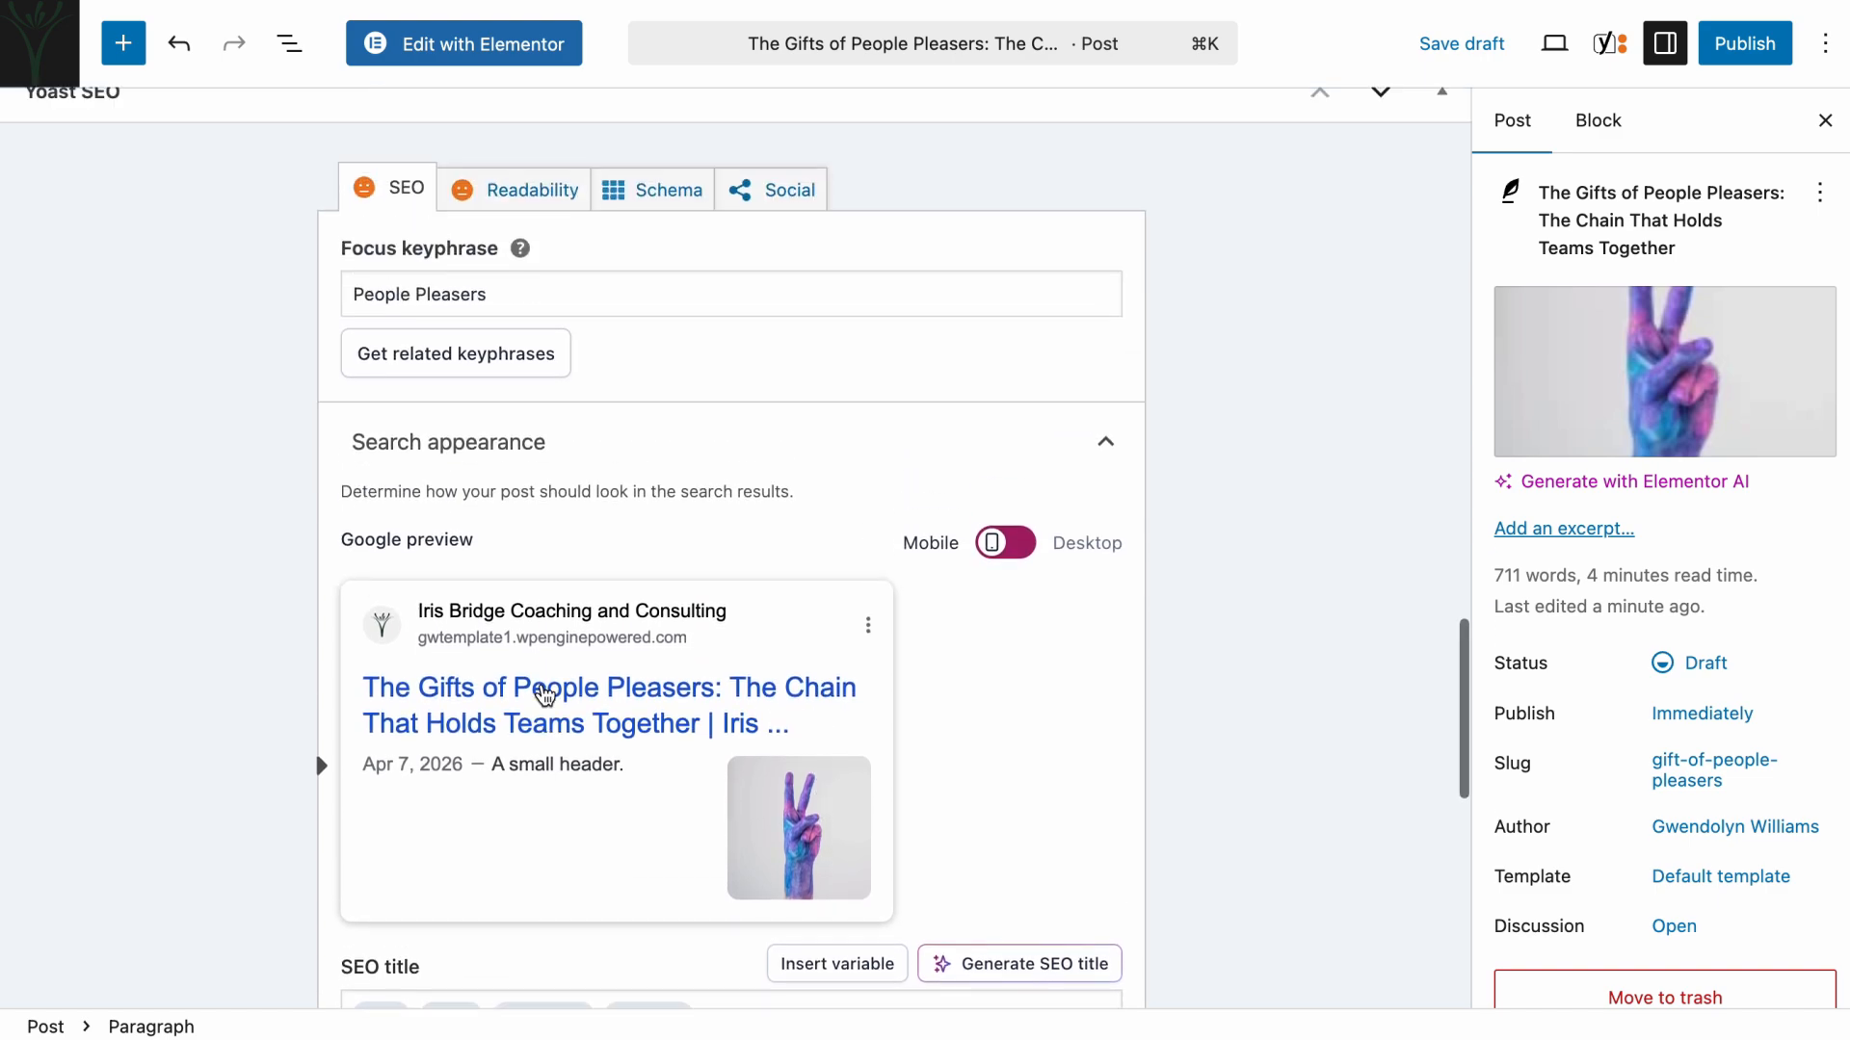
scroll(545, 694, "up", 10)
scroll(541, 684, "up", 15)
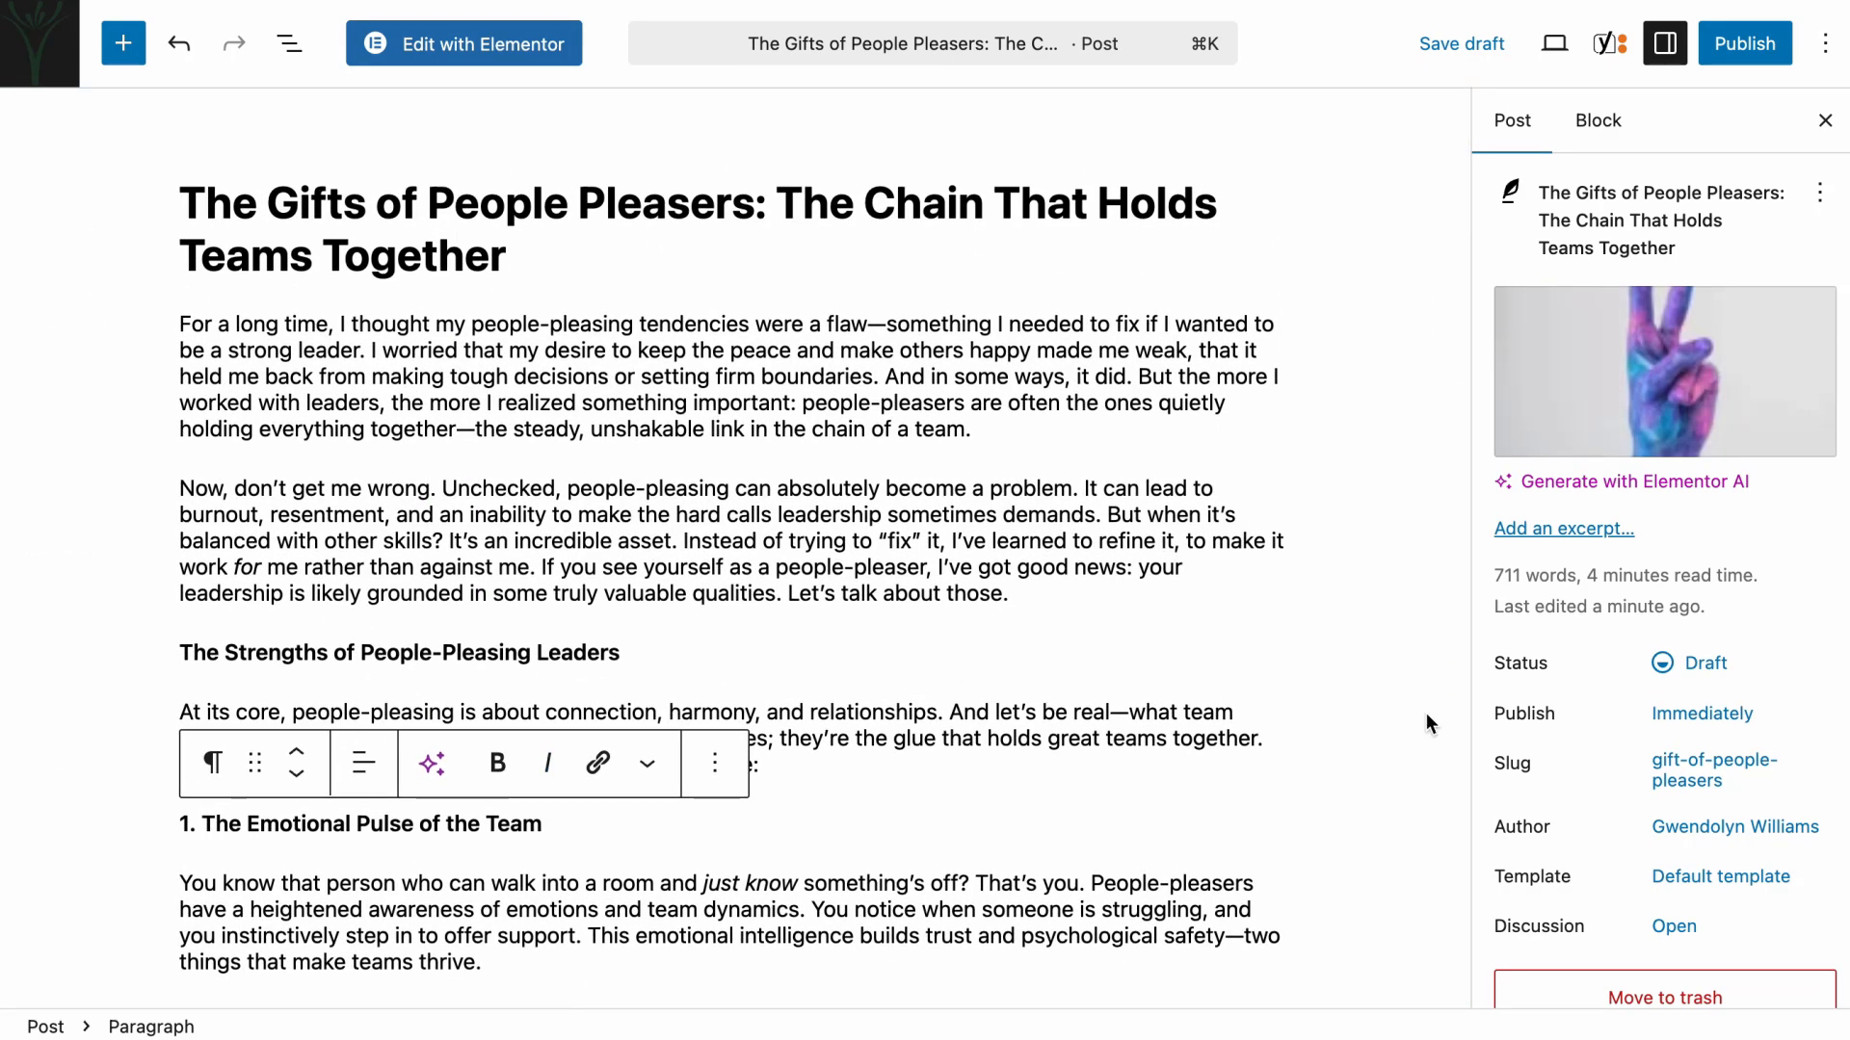
left_click(1743, 722)
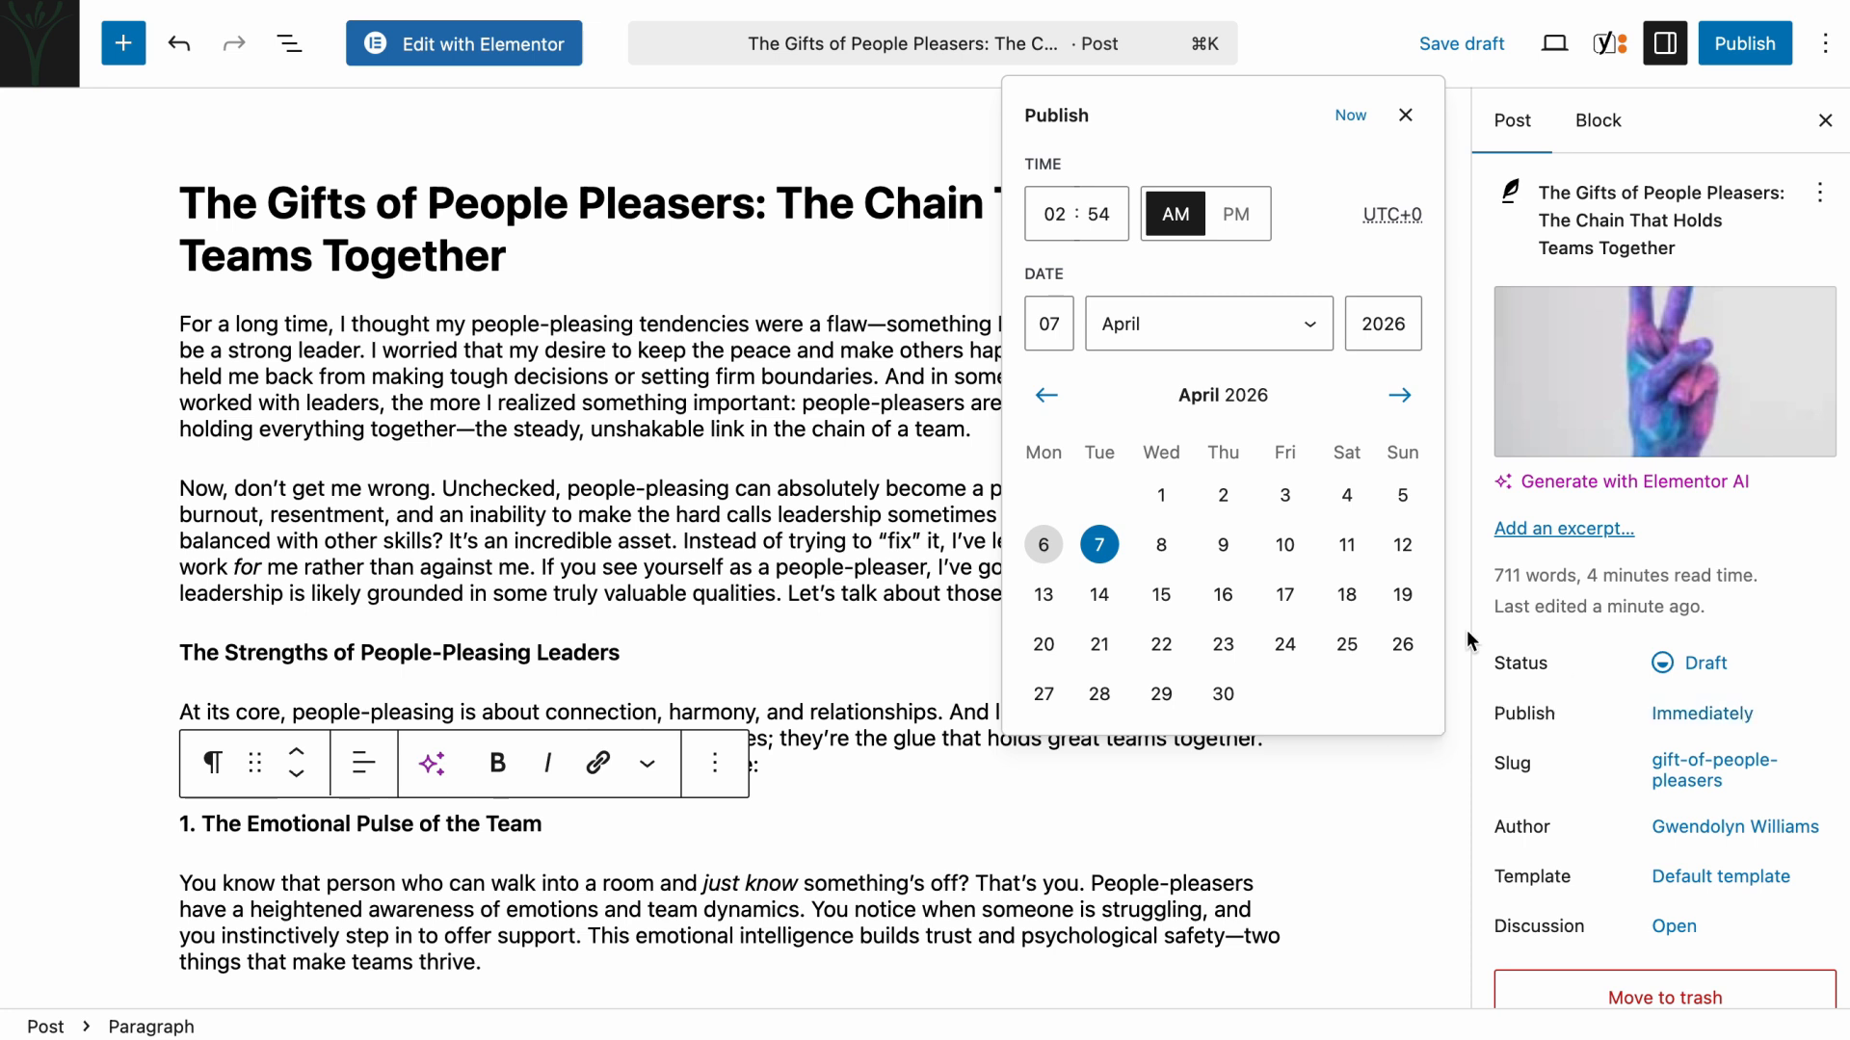
left_click(1348, 546)
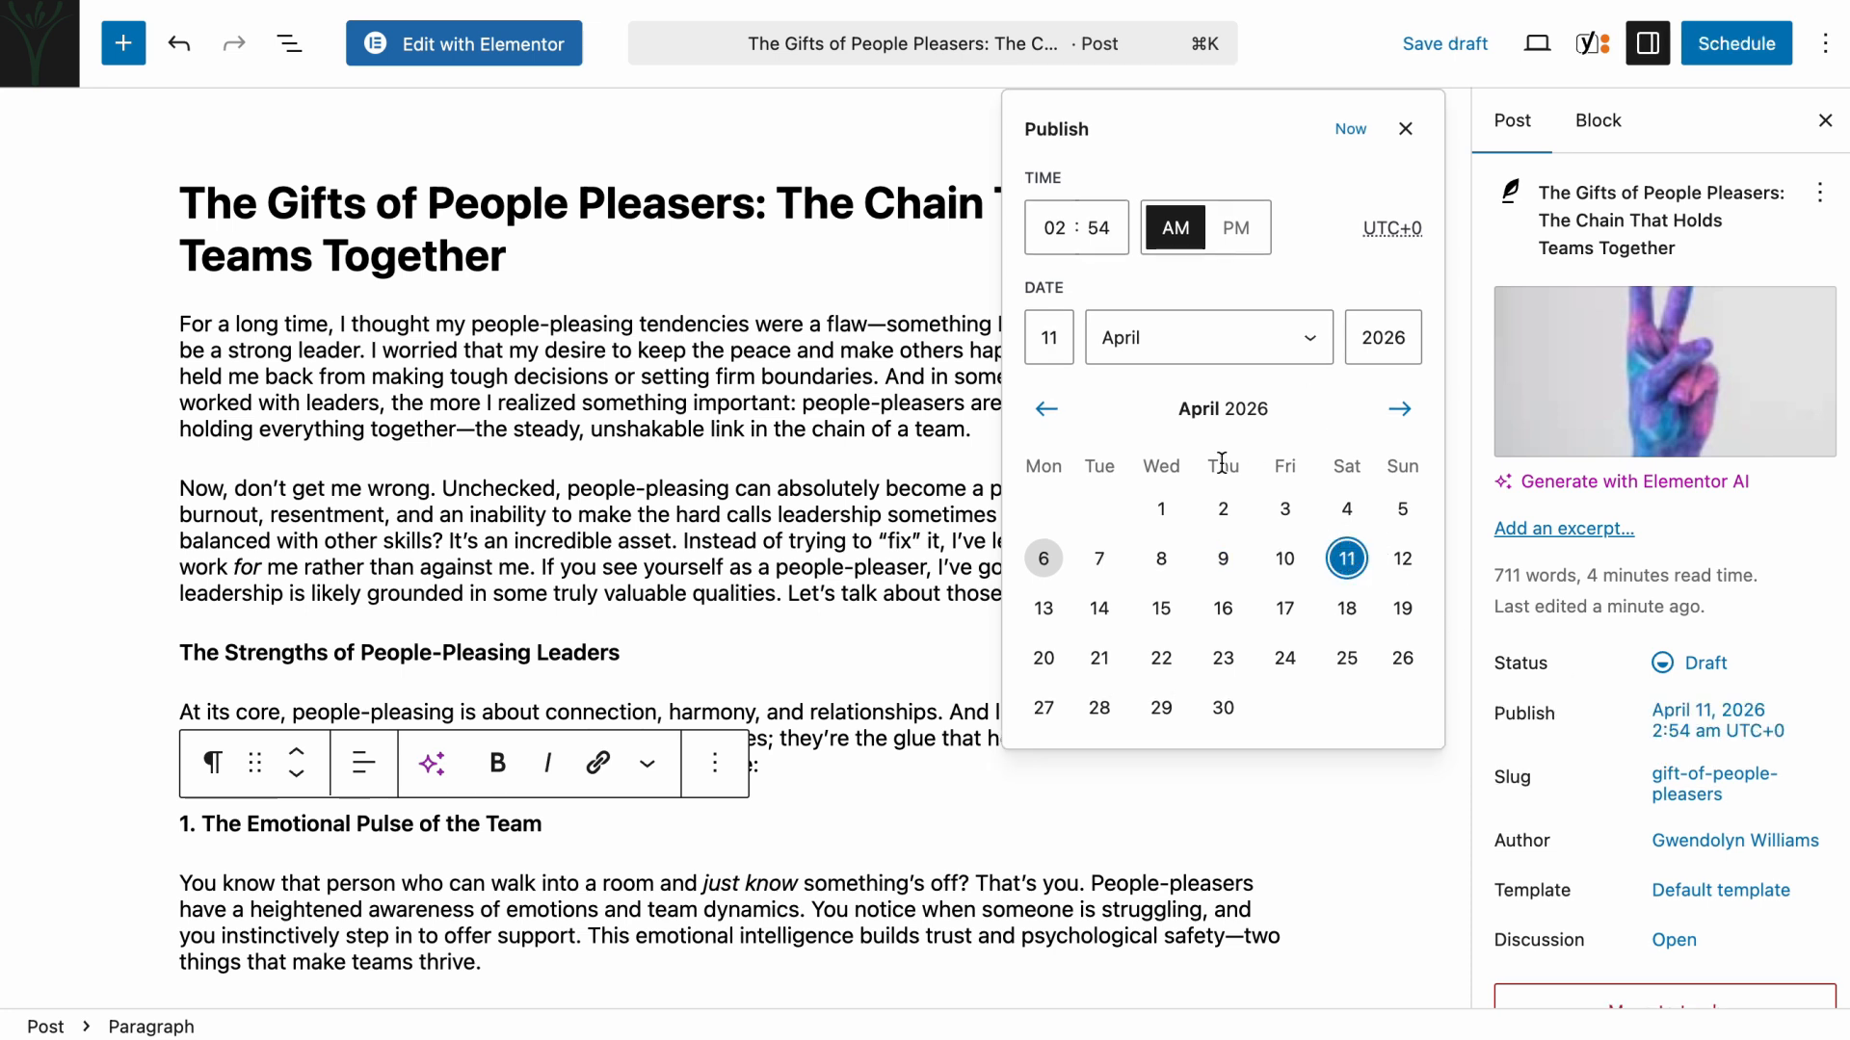
left_click(1054, 228)
left_click(1405, 131)
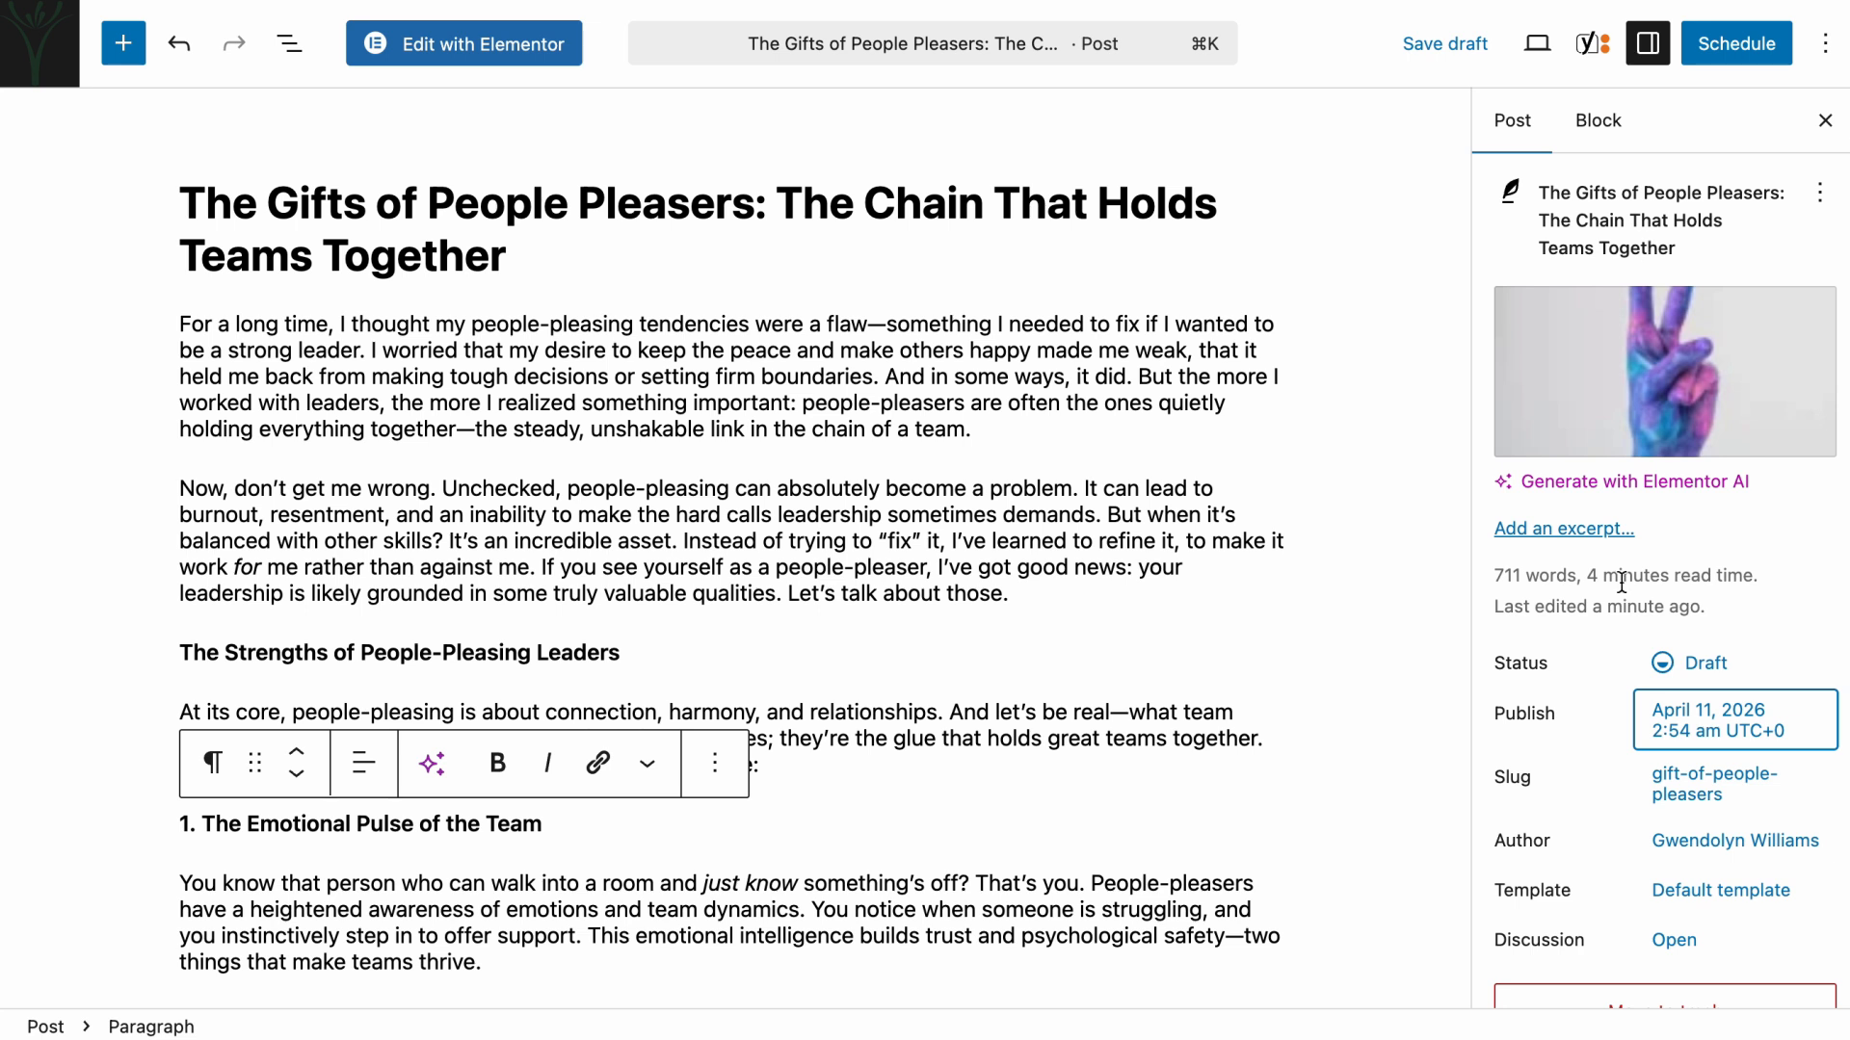
Step: Change the post's author to the other user offered in the author list
scroll(1653, 578, "down", 2)
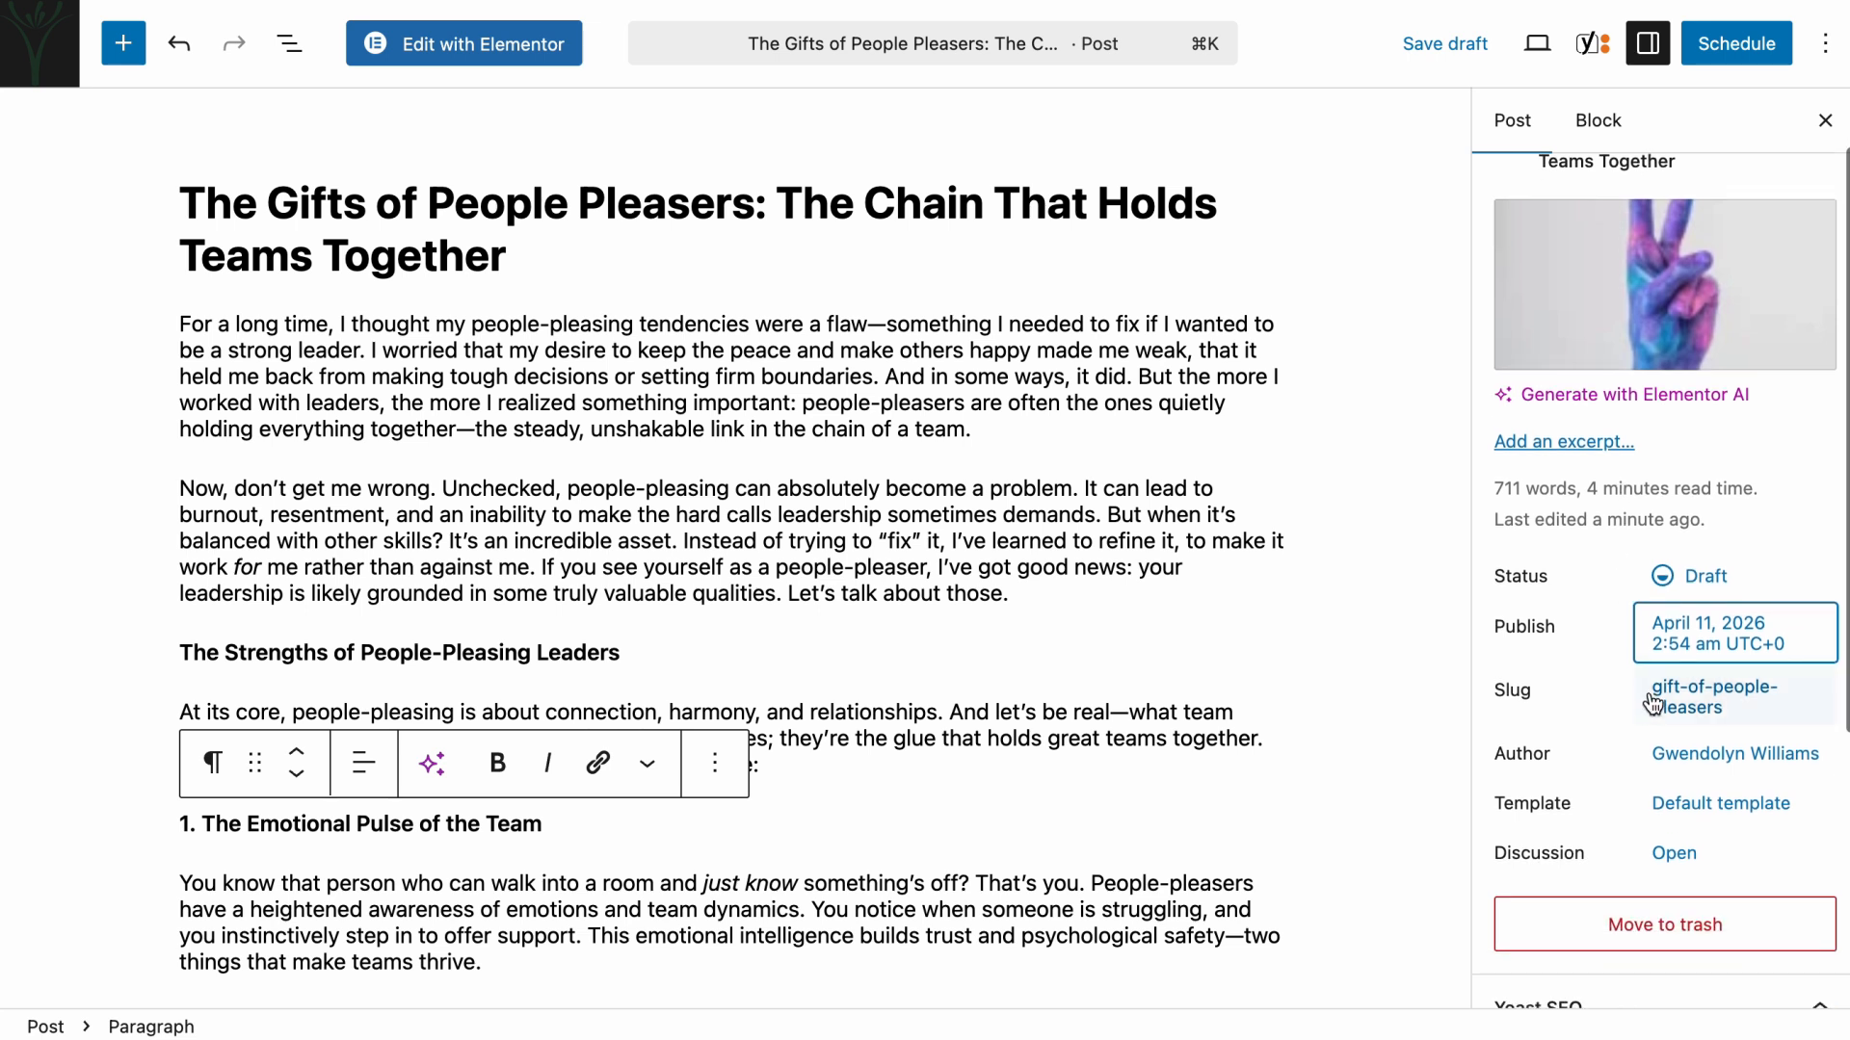
left_click(1683, 760)
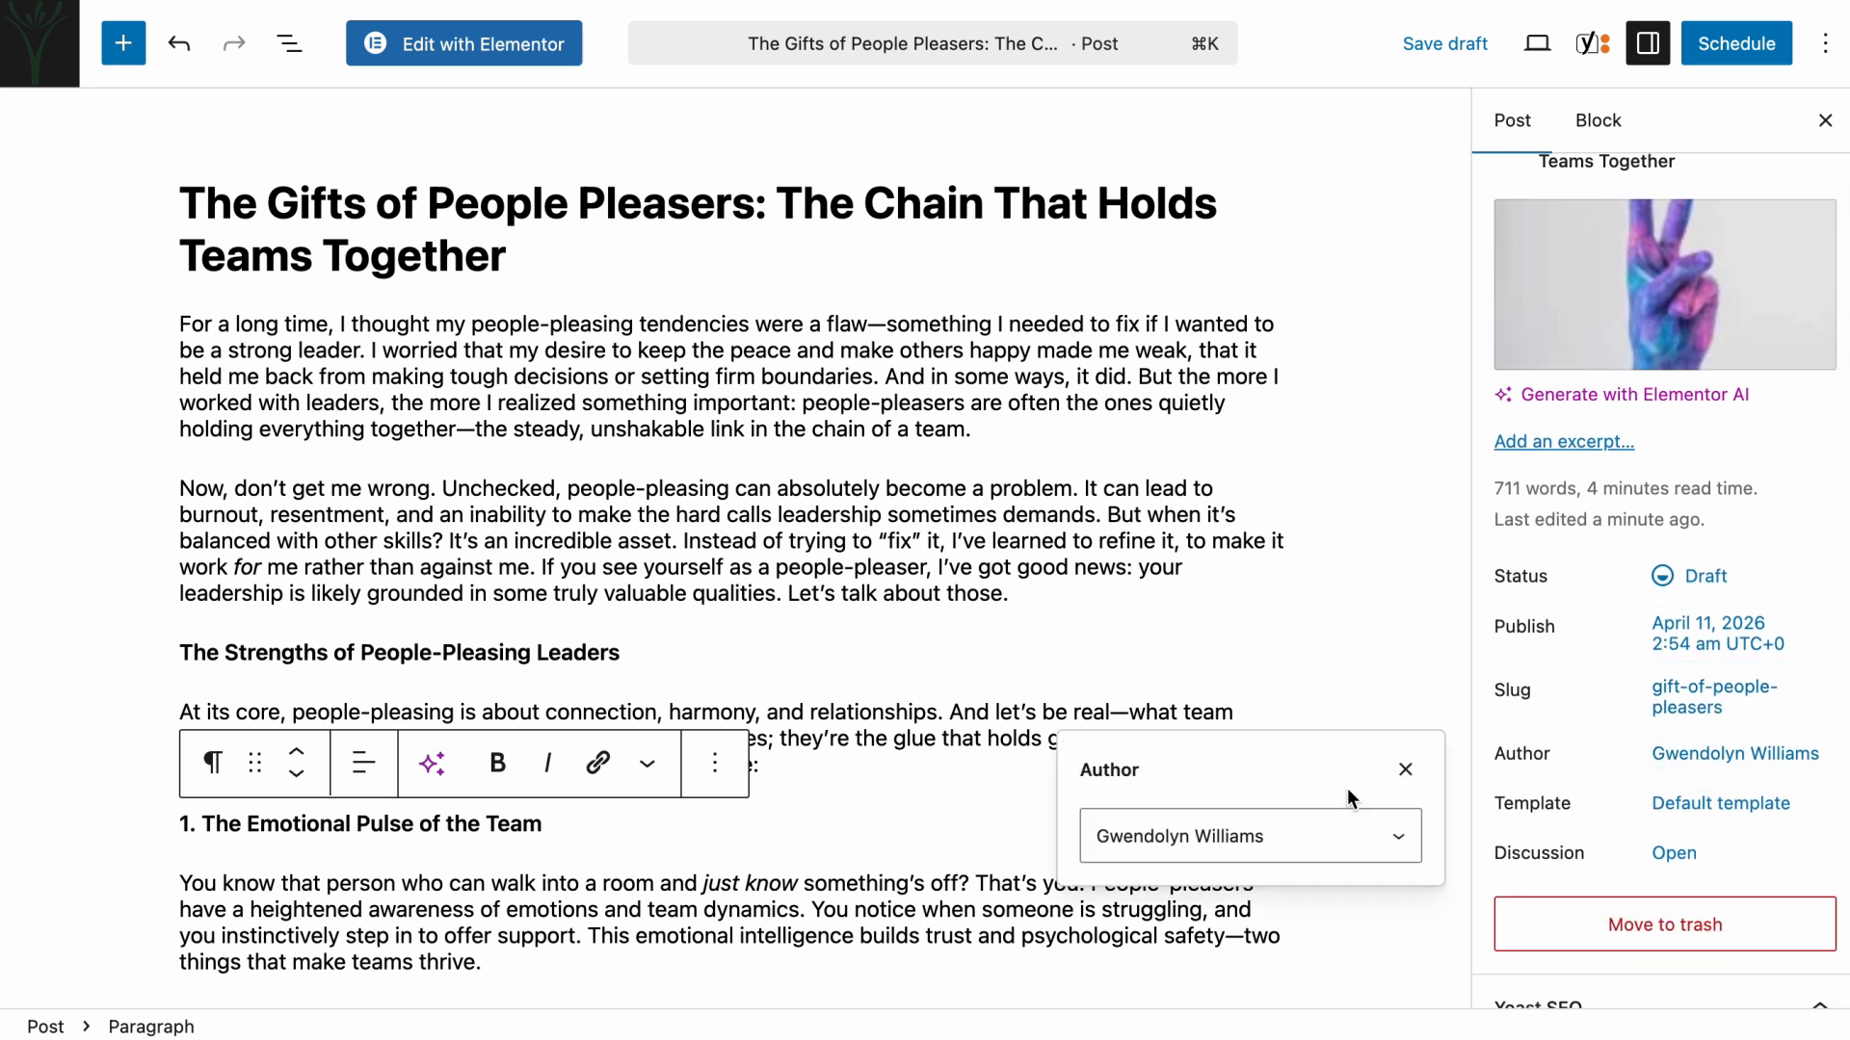
left_click(1290, 846)
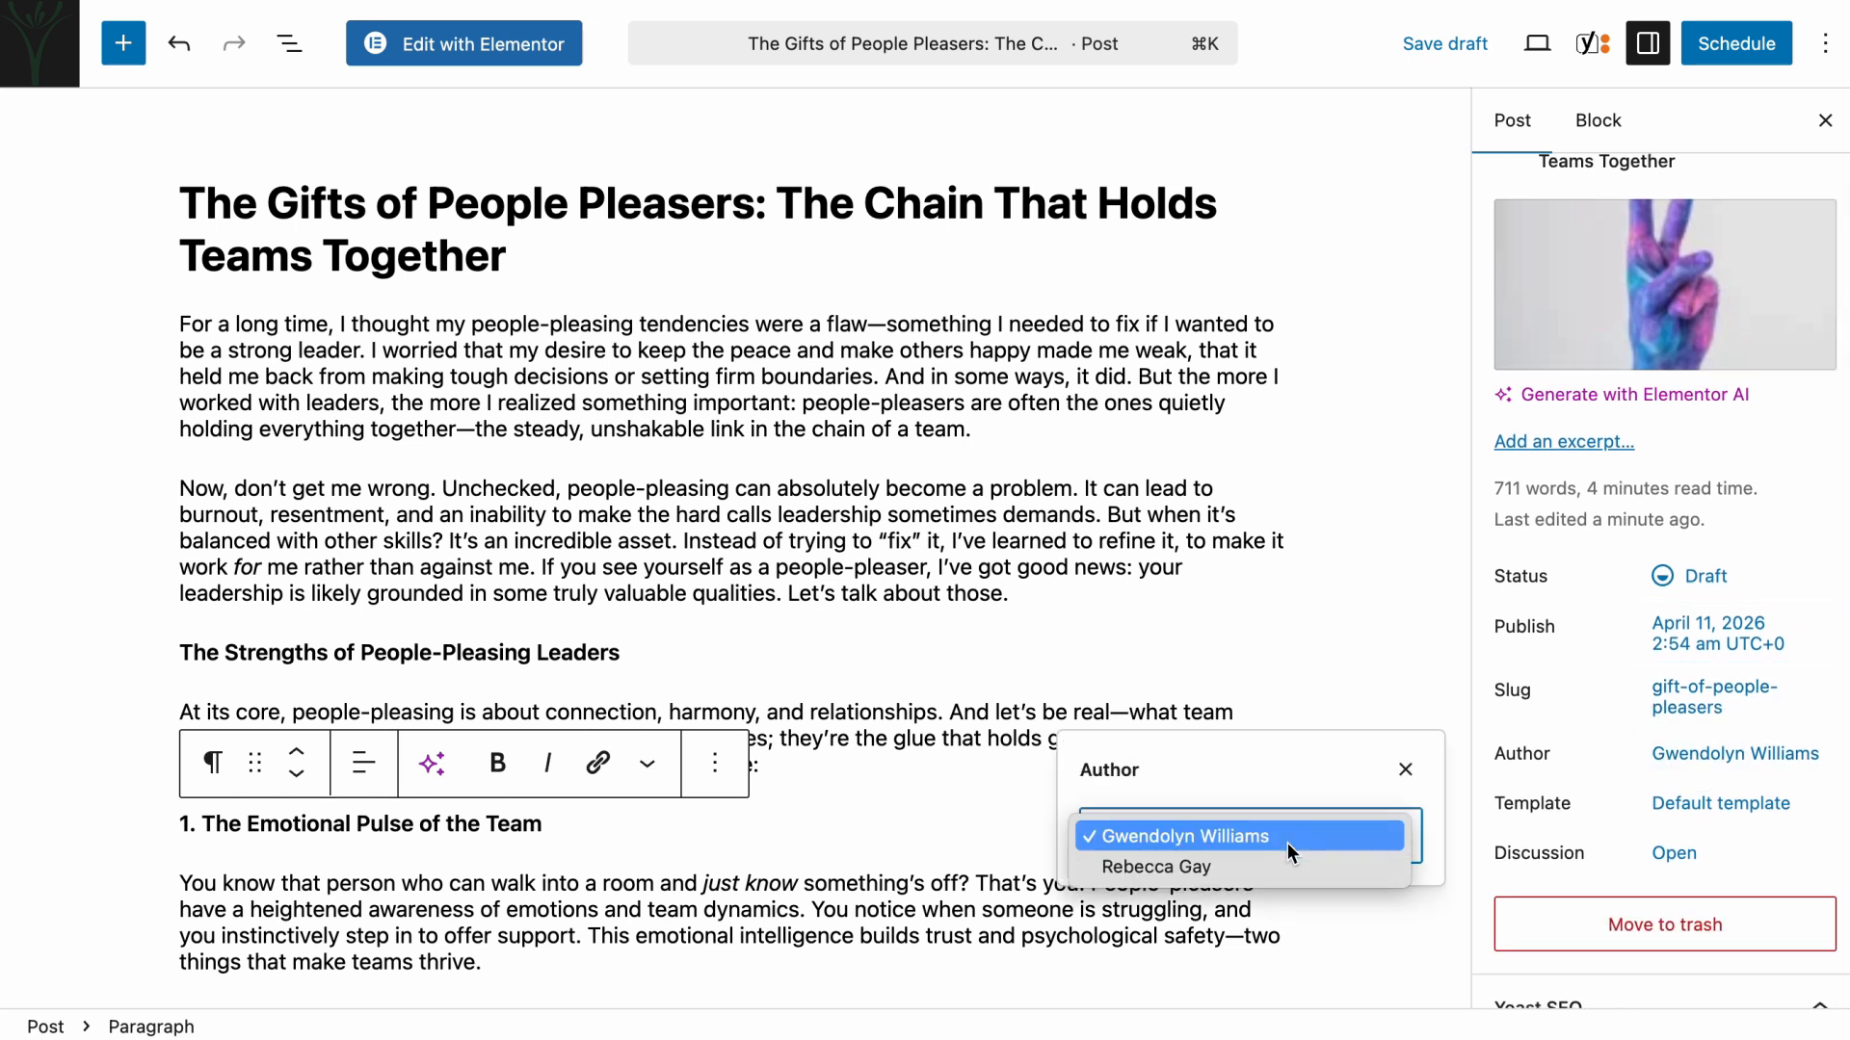
left_click(1216, 866)
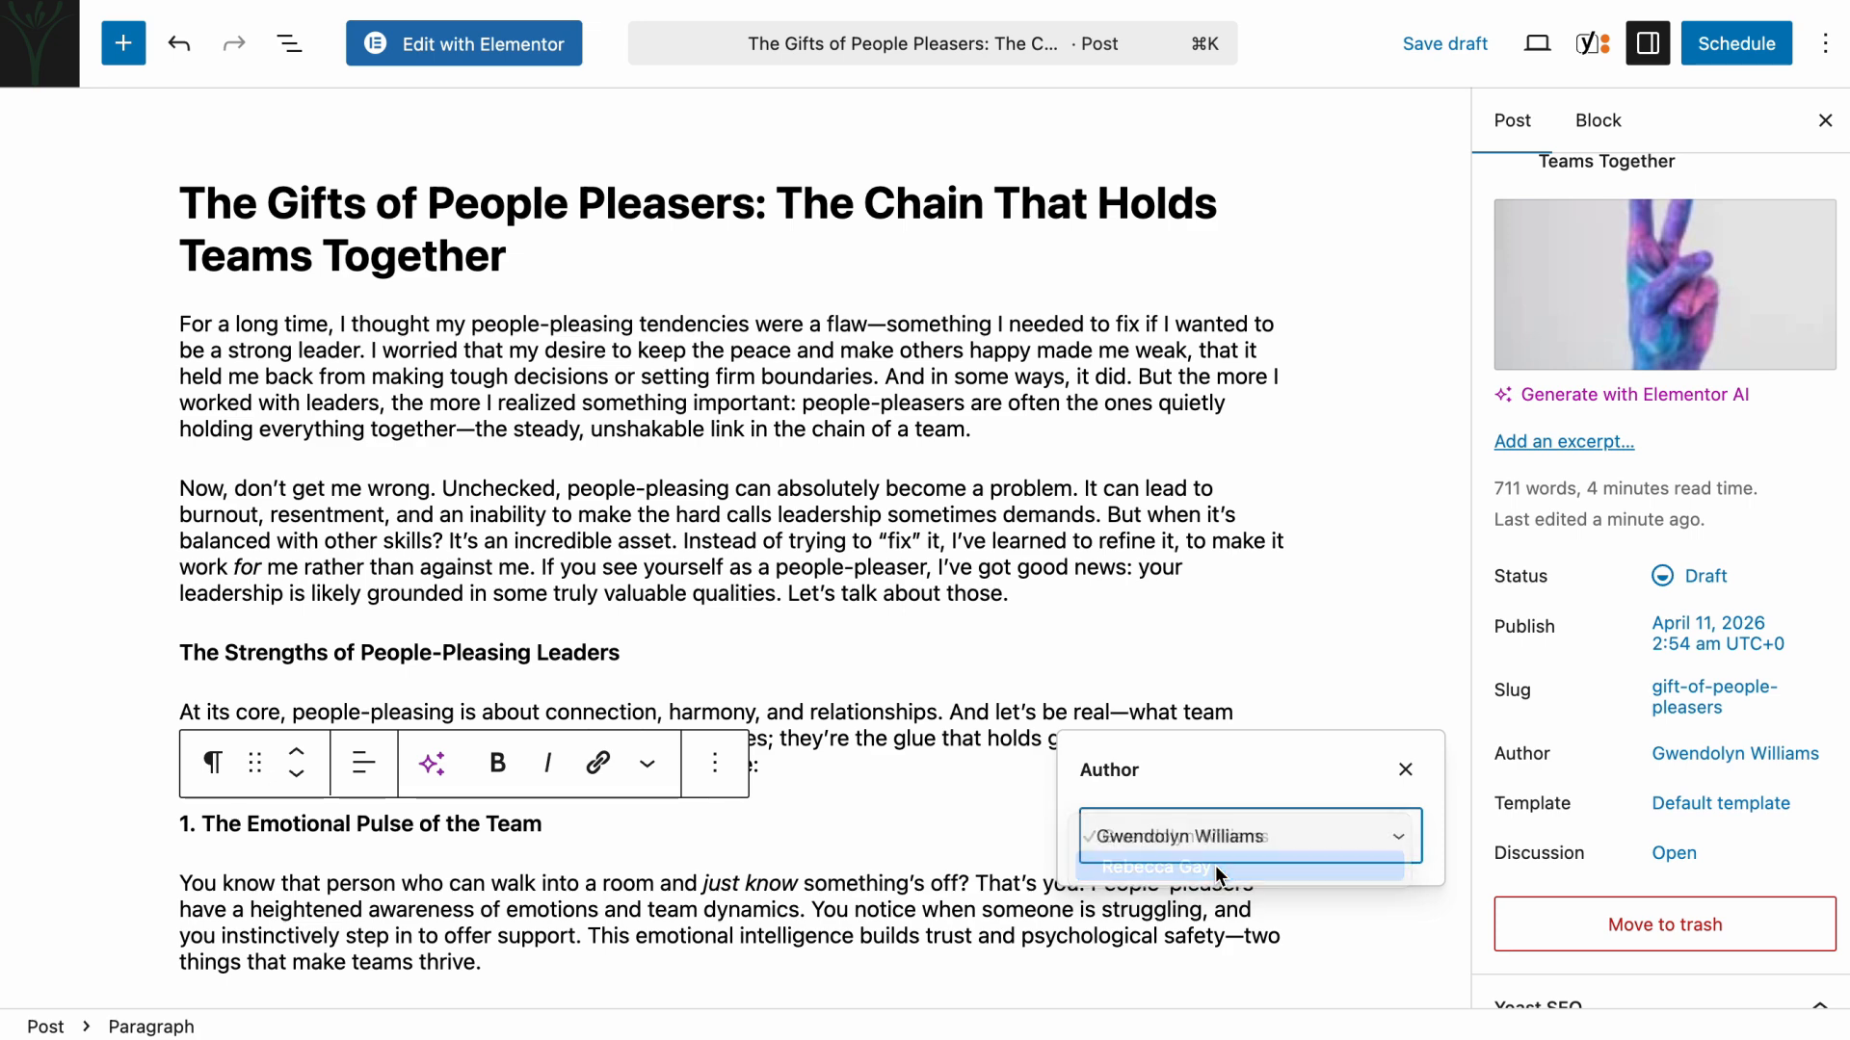
left_click(1407, 769)
scroll(1628, 460, "up", 2)
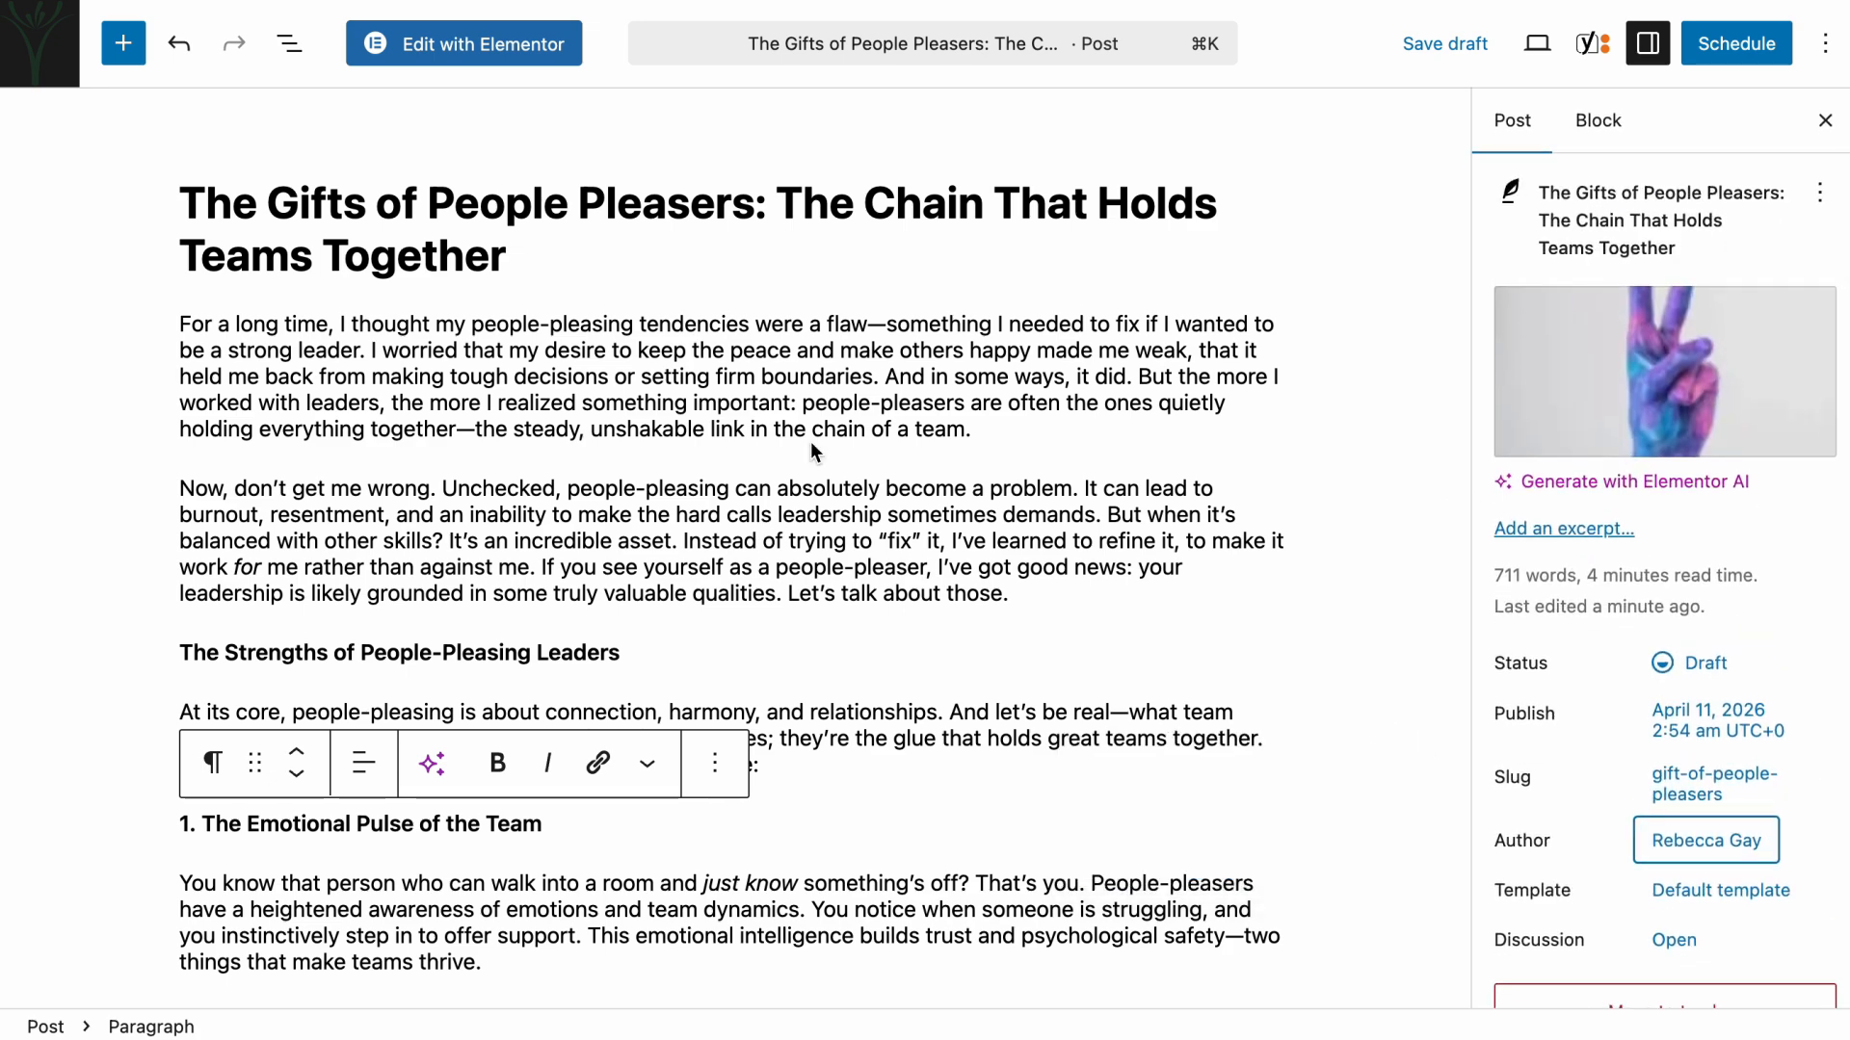
Step: Schedule the post, confirm the scheduling and return to the list of all posts
left_click(1745, 45)
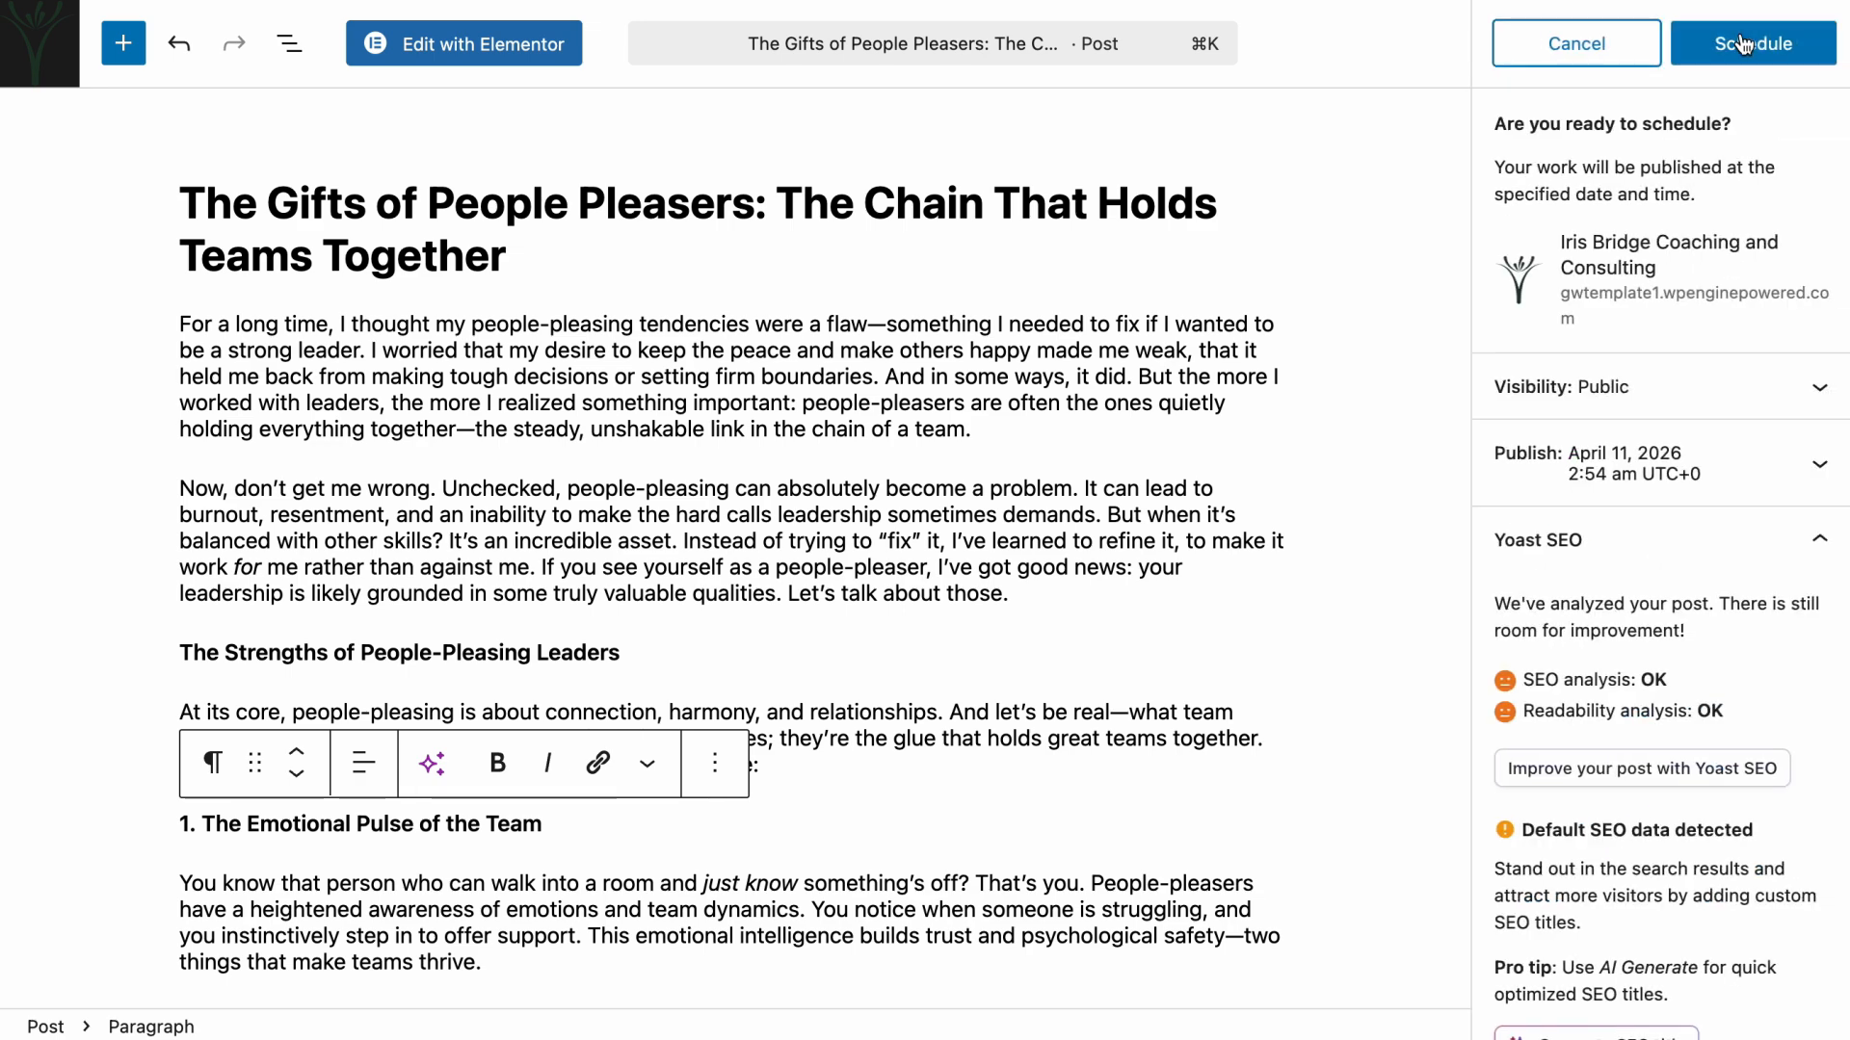
left_click(1745, 44)
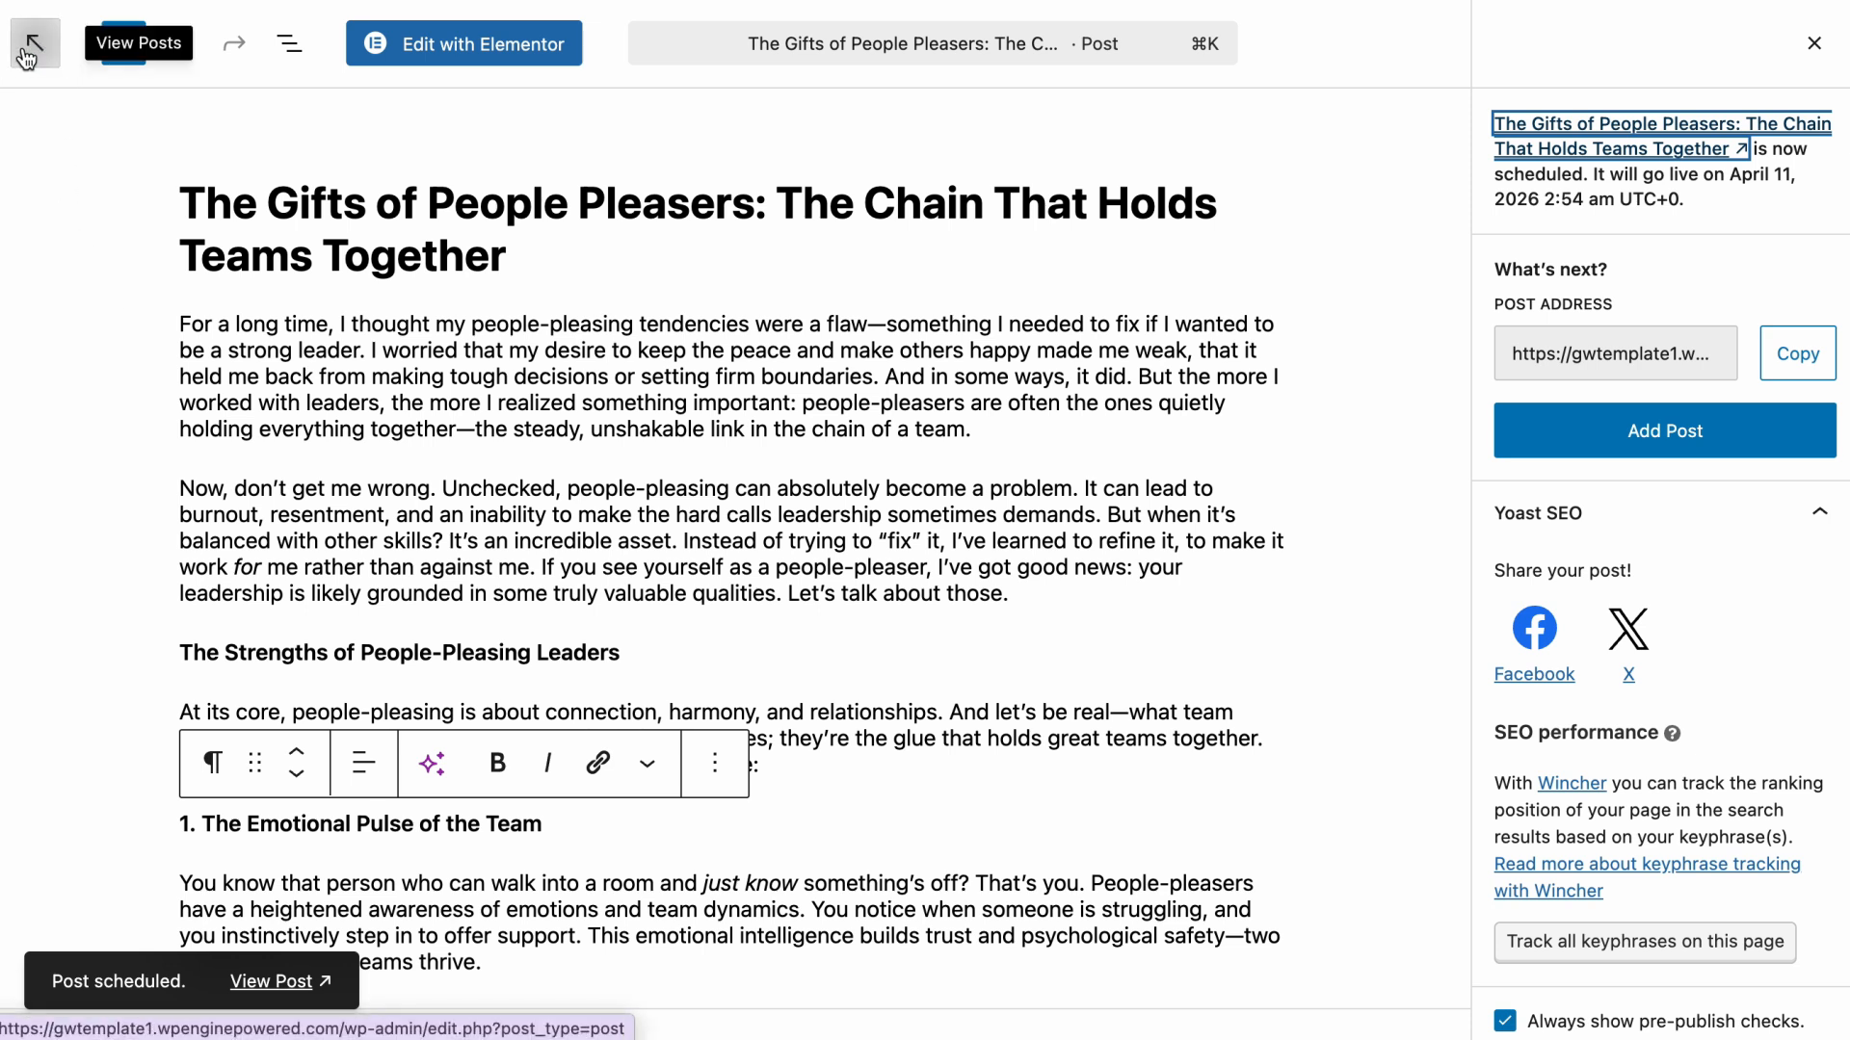
left_click(35, 46)
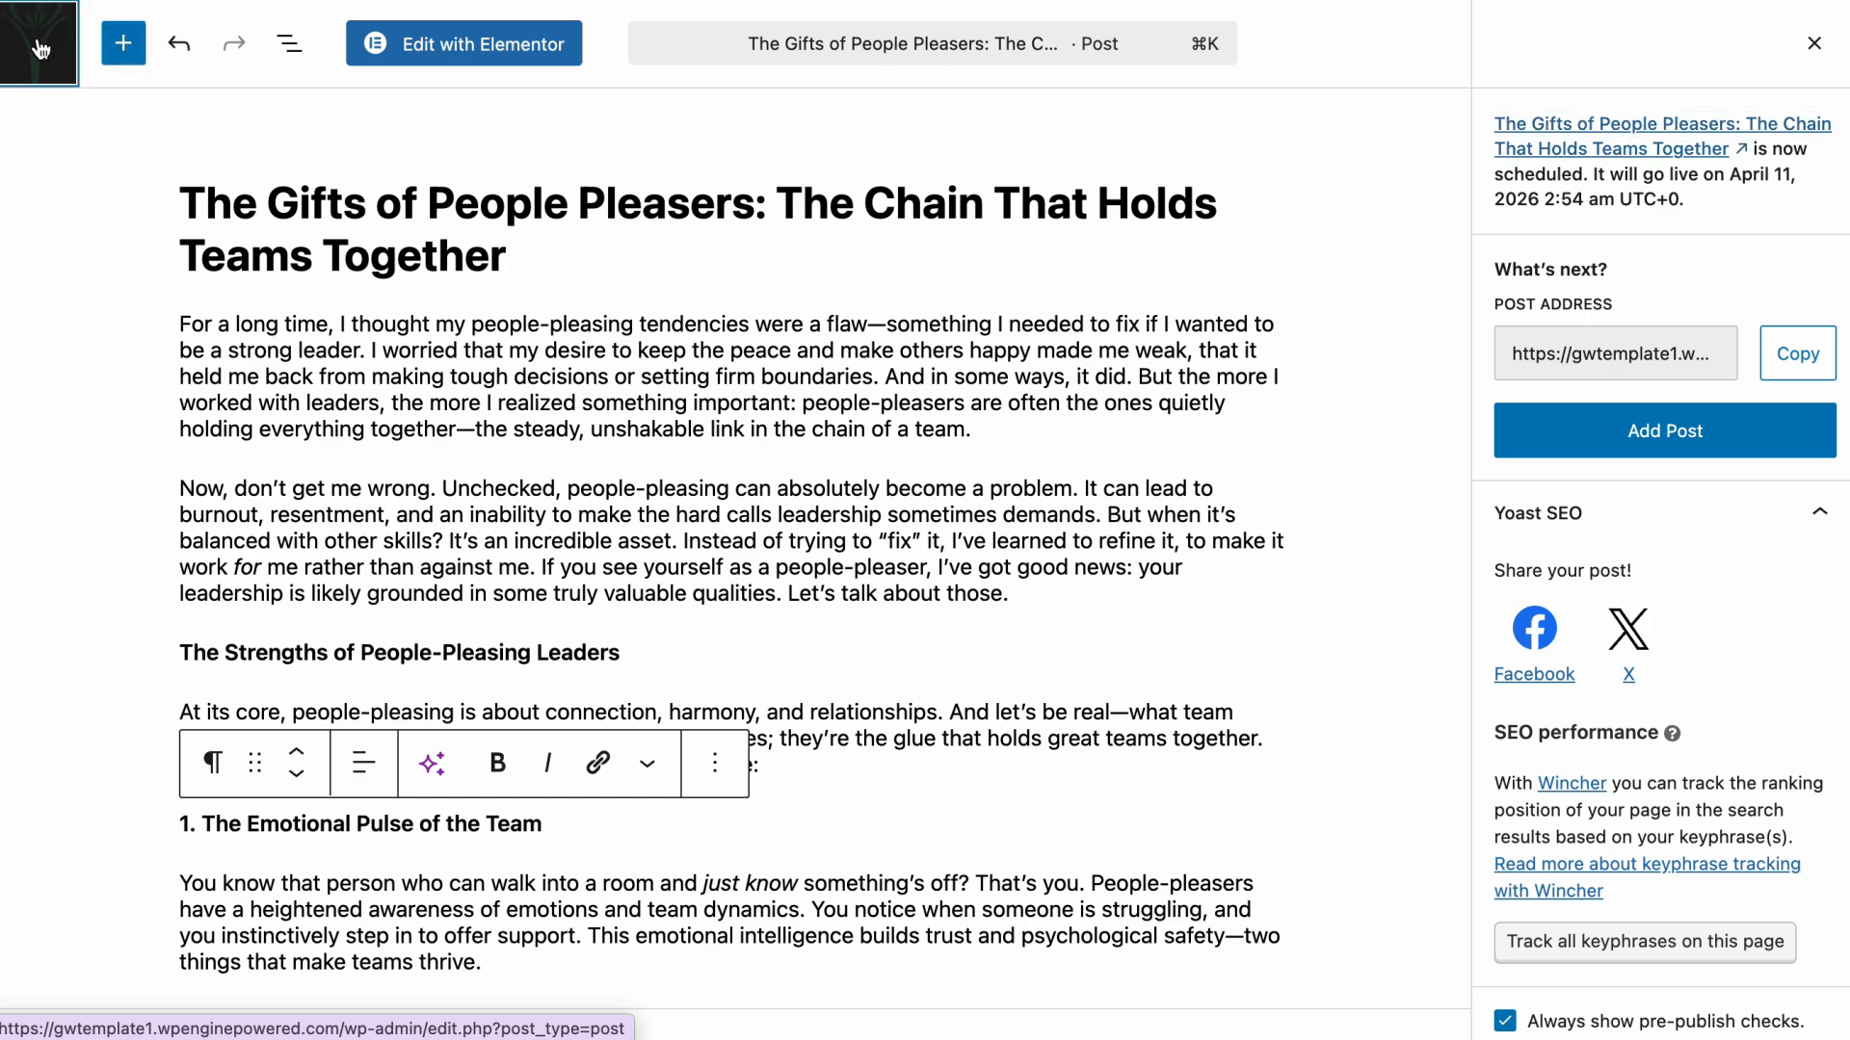